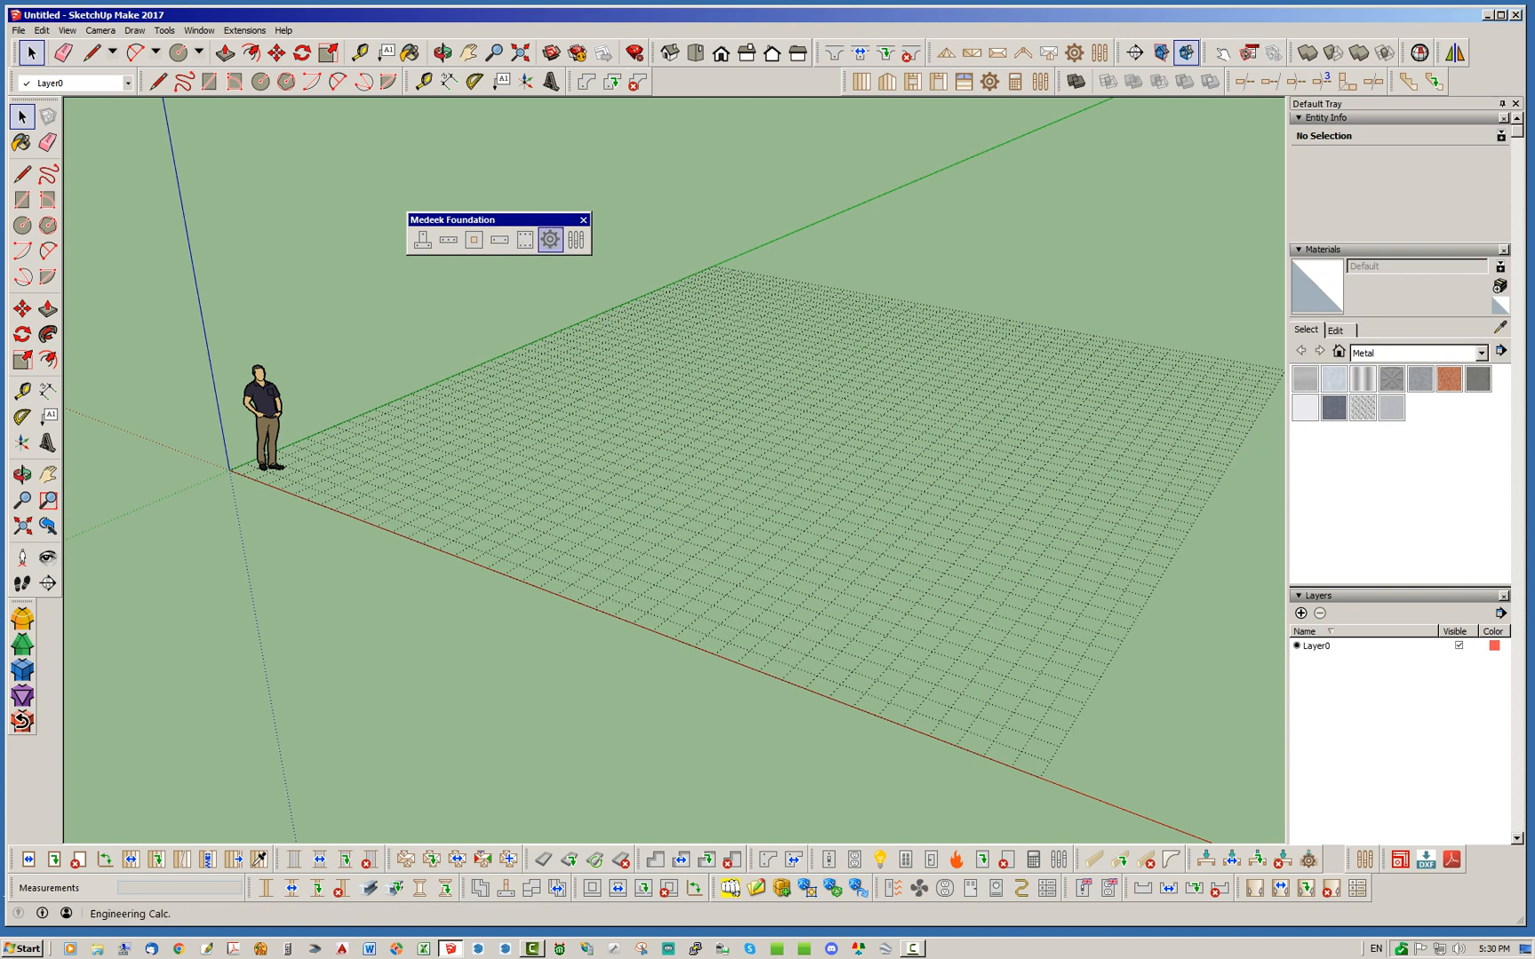
# Step: Dock the floating Medeek Foundation toolset into the second row of tools above the drawing area
pyautogui.moveTo(498, 220); pyautogui.dragTo(456, 223)
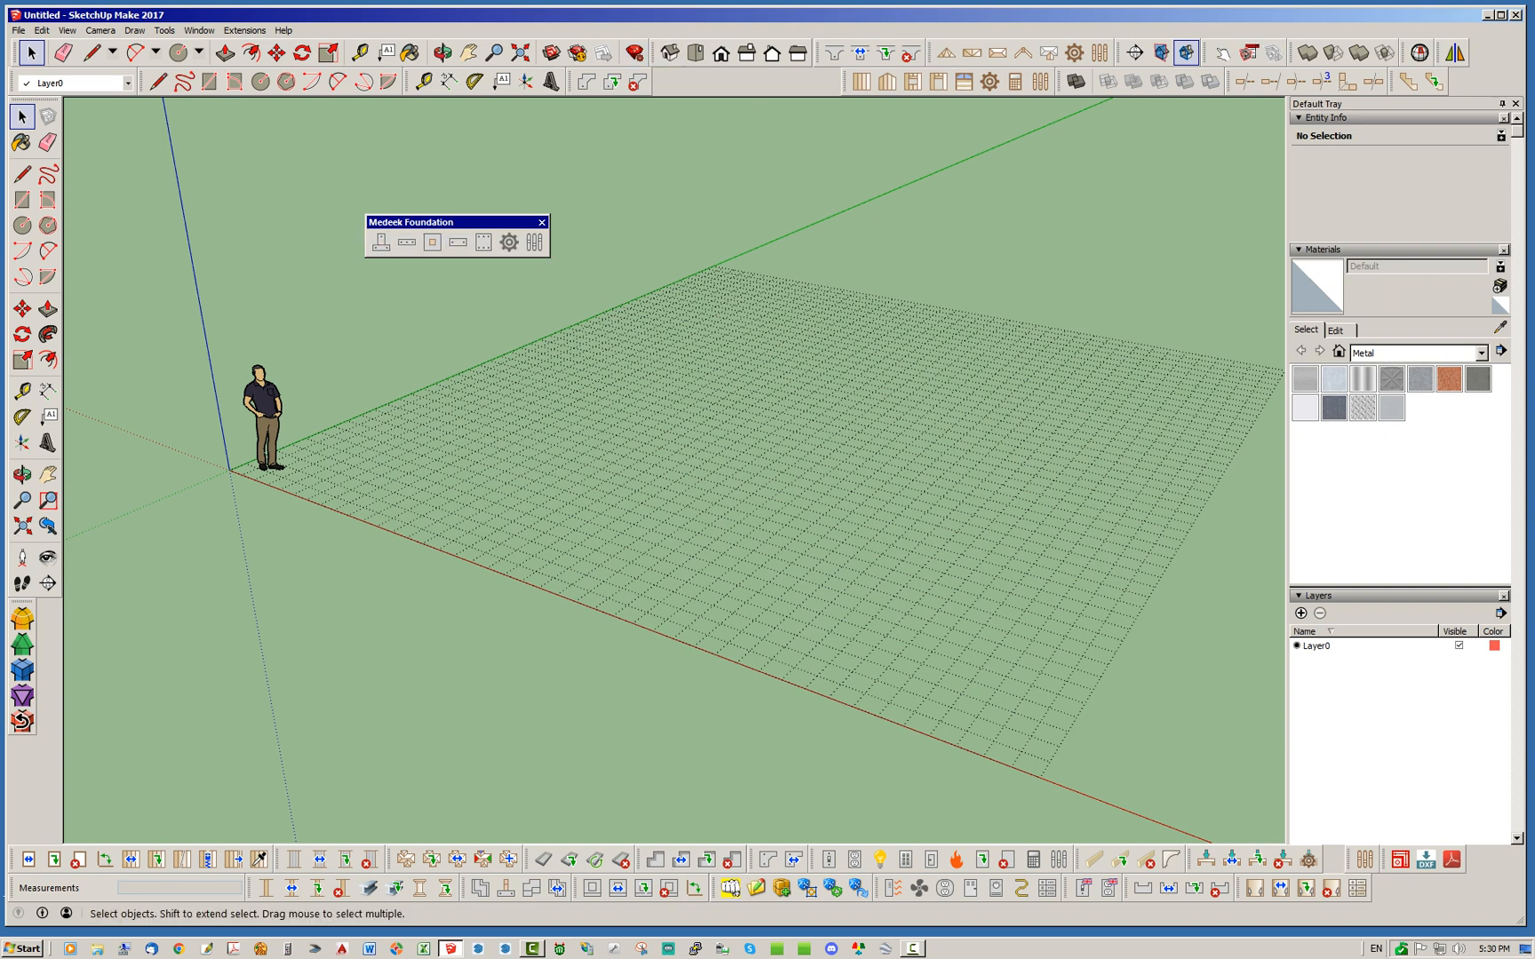
pyautogui.moveTo(479, 222)
pyautogui.mouseDown()
pyautogui.moveTo(507, 221)
pyautogui.moveTo(477, 213)
pyautogui.mouseUp()
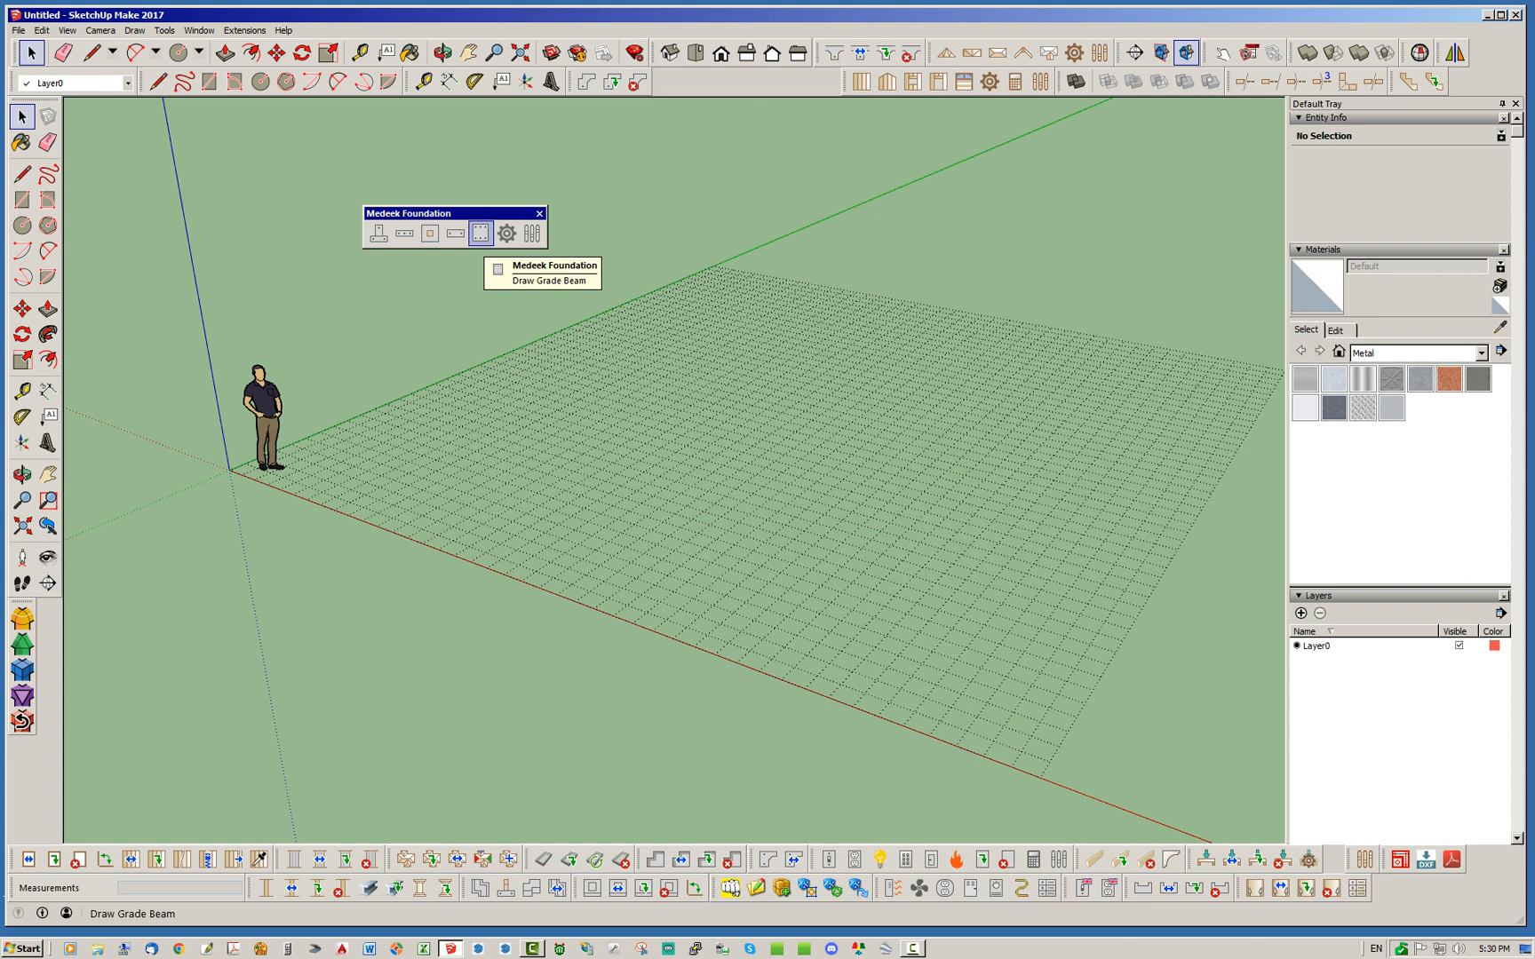
pyautogui.moveTo(418, 214); pyautogui.dragTo(784, 79)
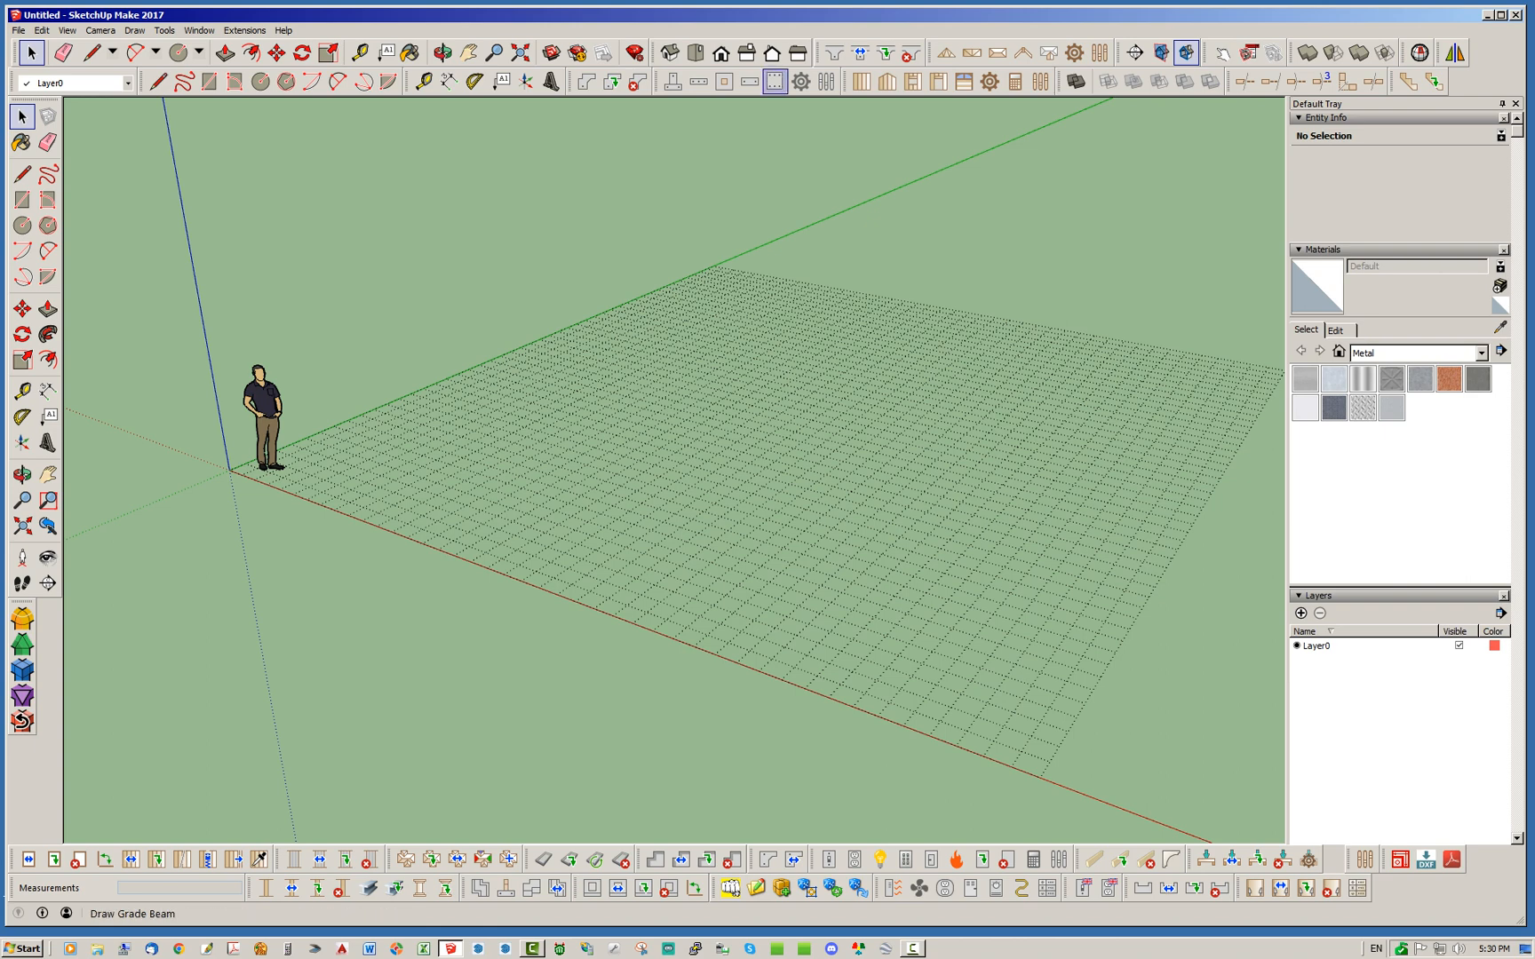
# Step: Draw a straight two-point grade beam parallel to the red axis, using the Type A, 12 in wide and 18 in deep options
pyautogui.click(774, 80)
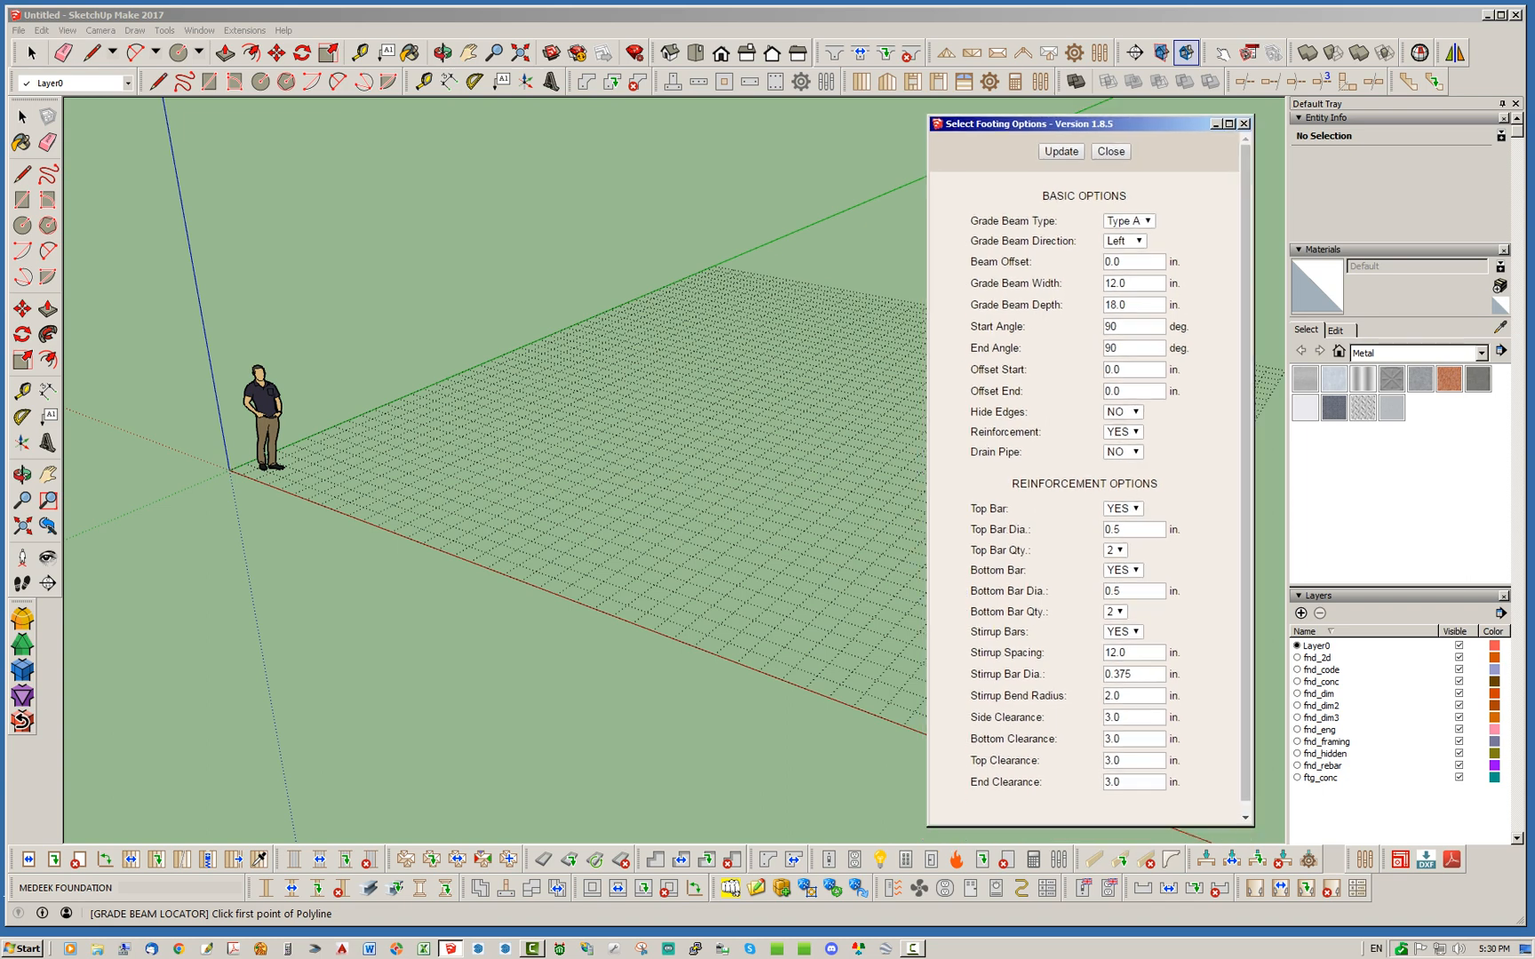
pyautogui.moveTo(1246, 460); pyautogui.dragTo(1245, 461)
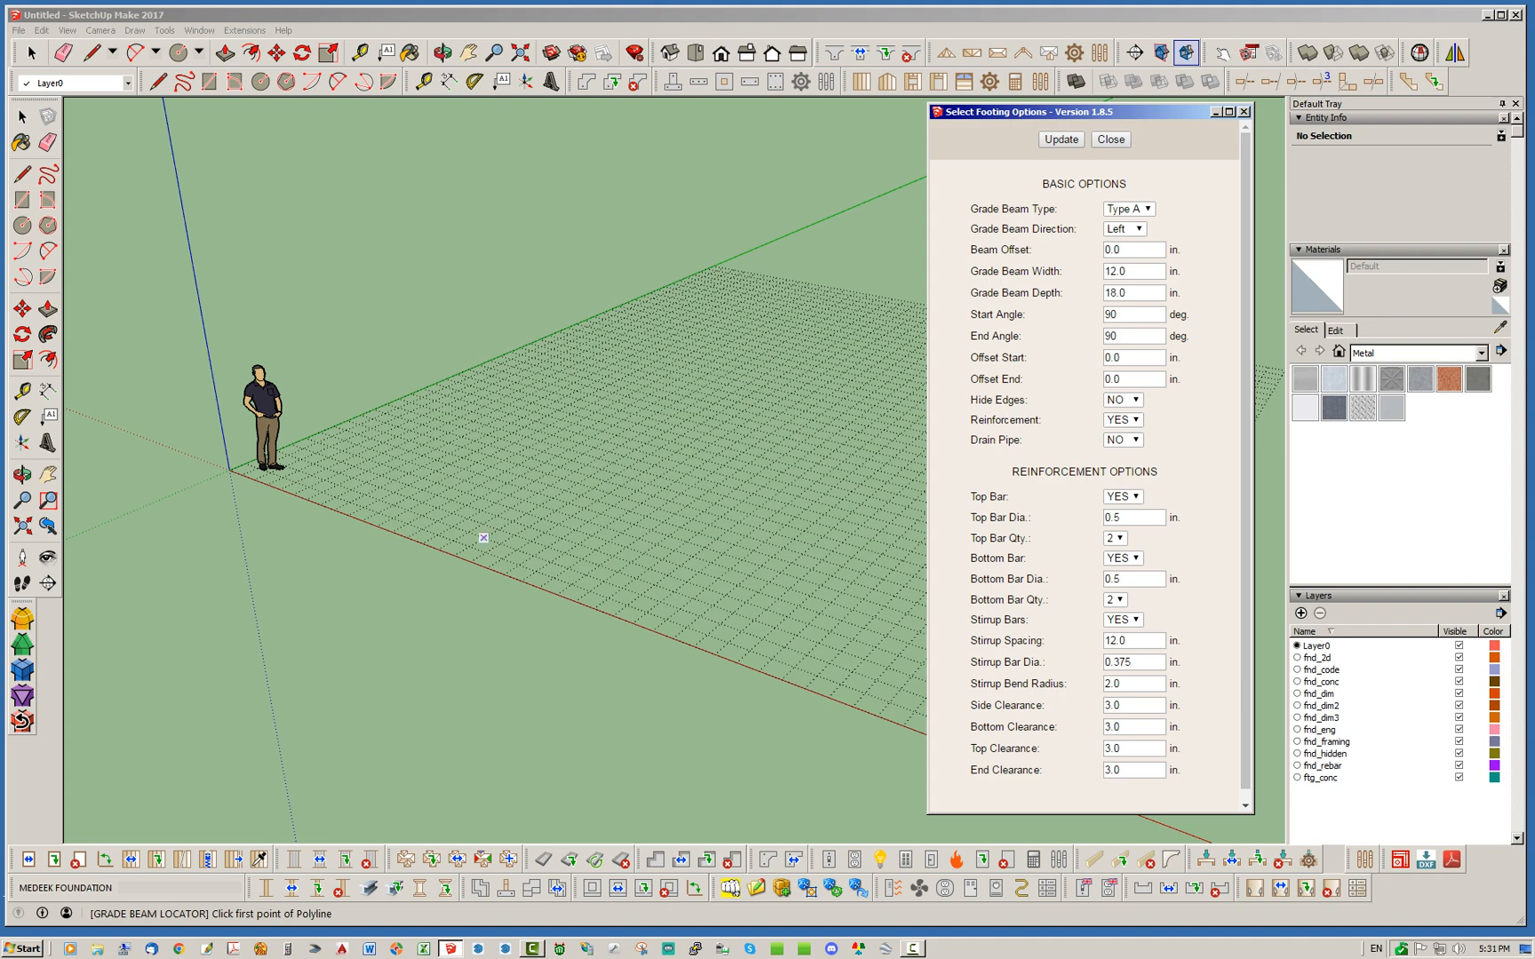
pyautogui.scroll(5, 340, 450)
pyautogui.click(375, 497)
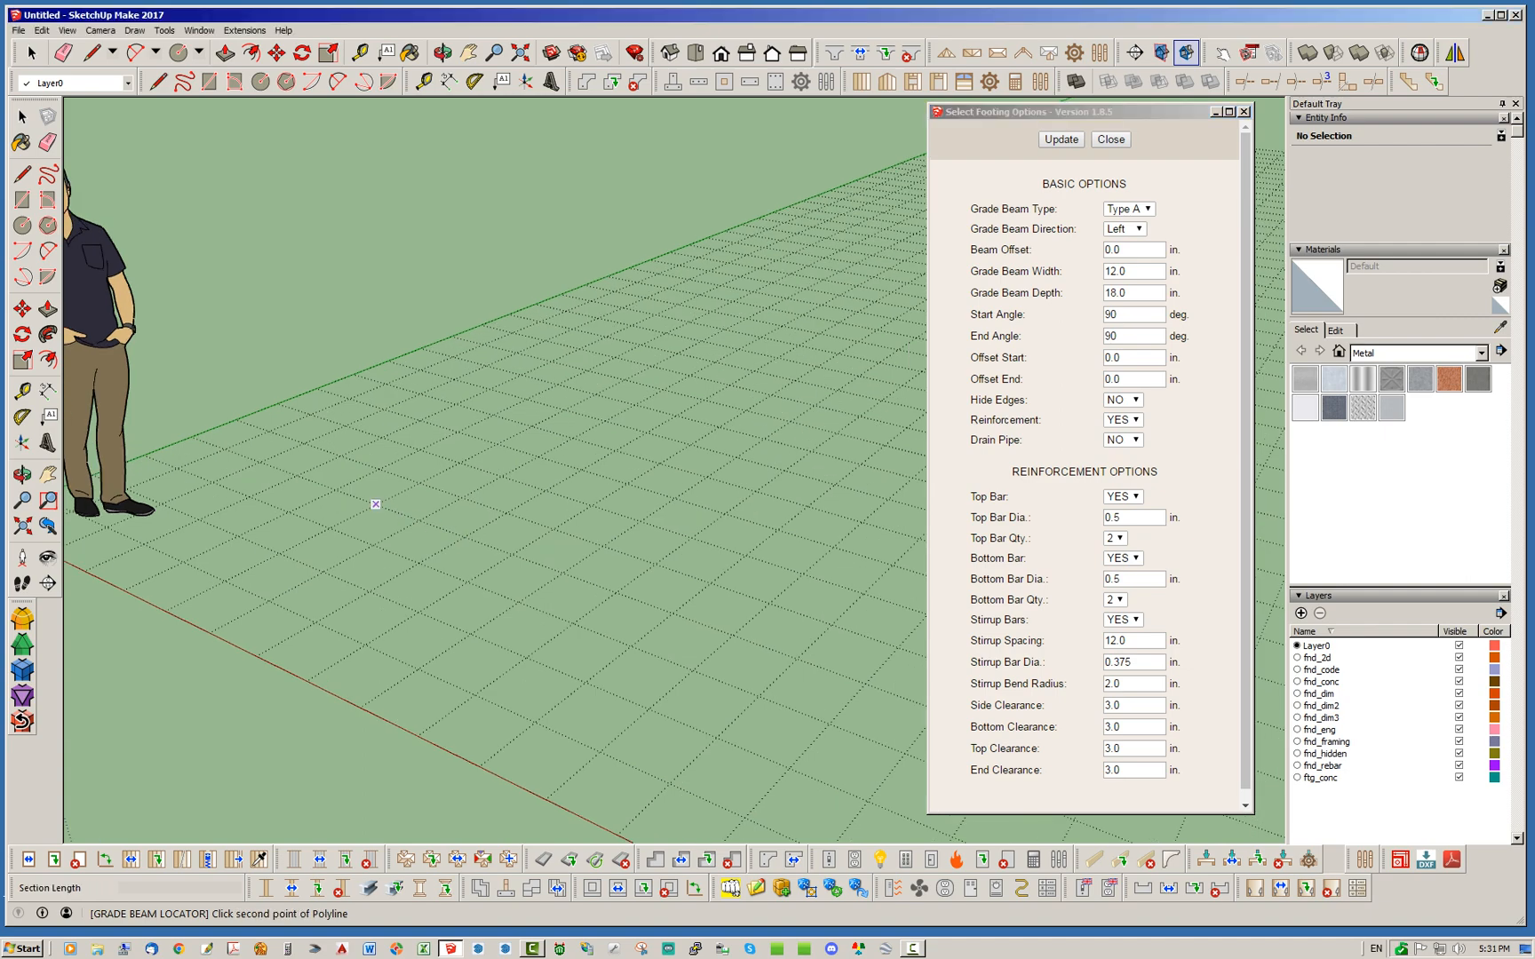
pyautogui.scroll(-3, 266, 444)
pyautogui.scroll(-2, 197, 466)
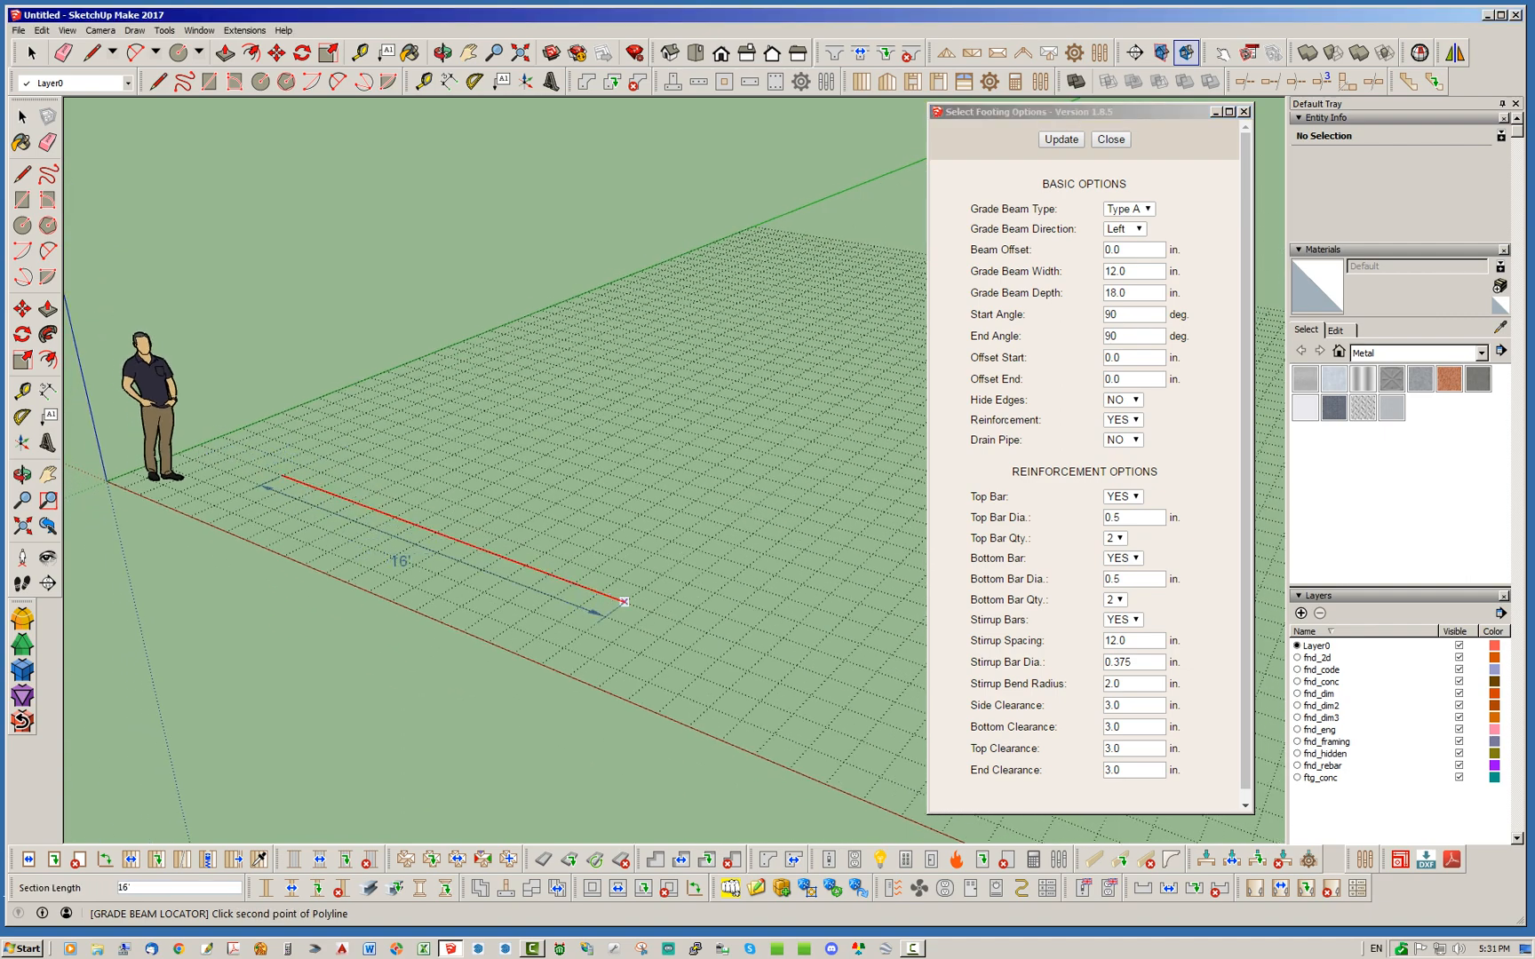
pyautogui.click(677, 622)
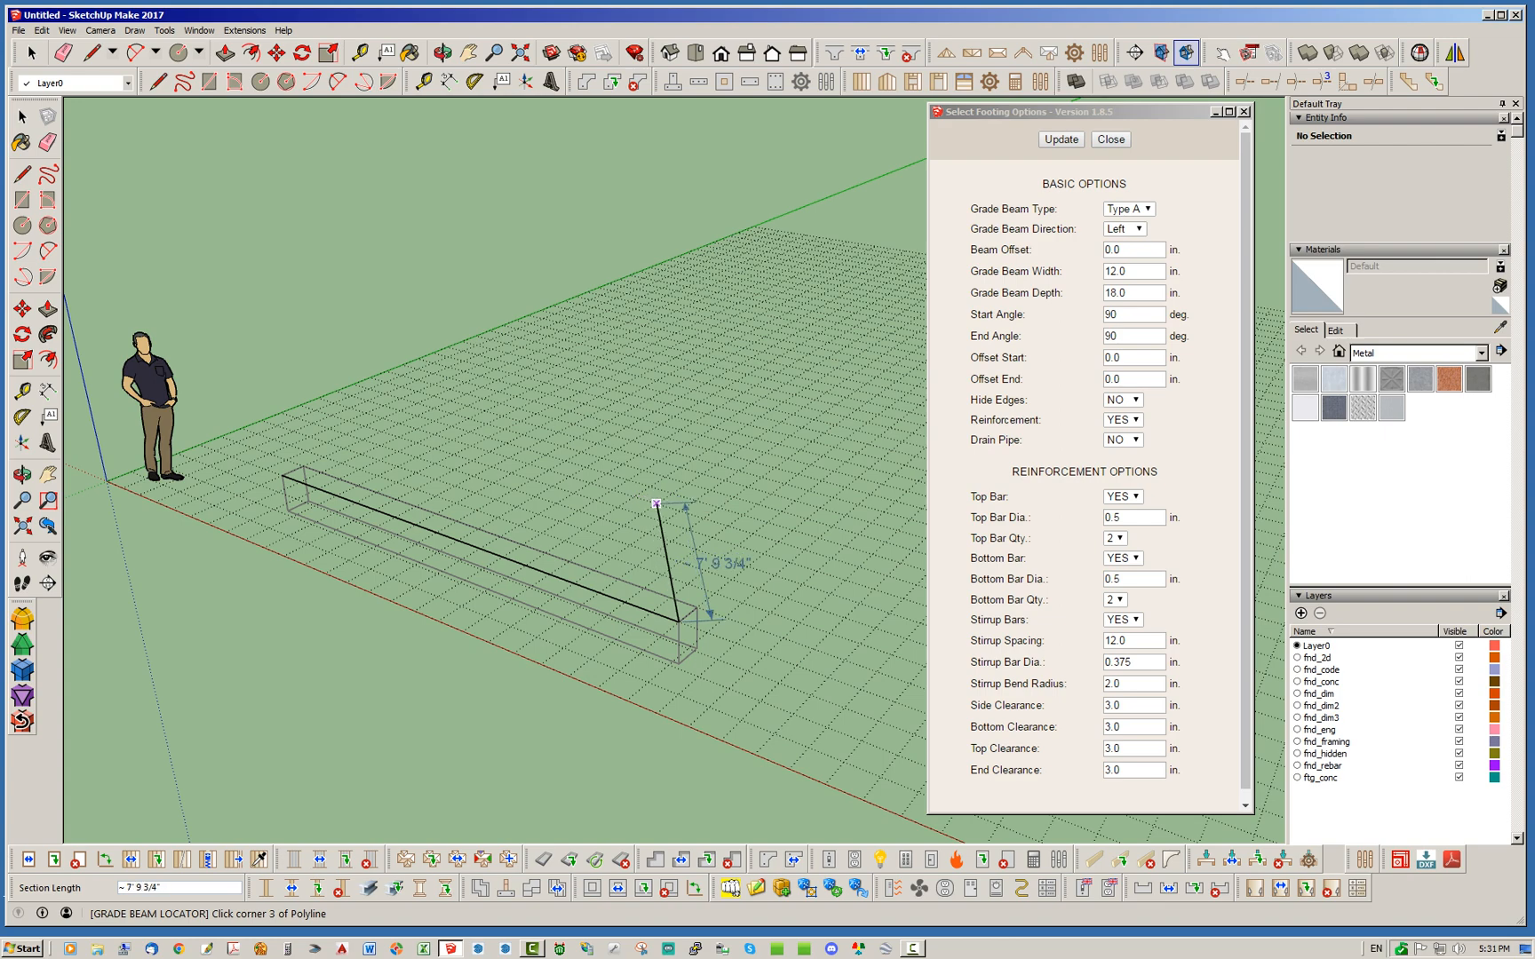
pyautogui.press('Return')
pyautogui.scroll(3, 649, 613)
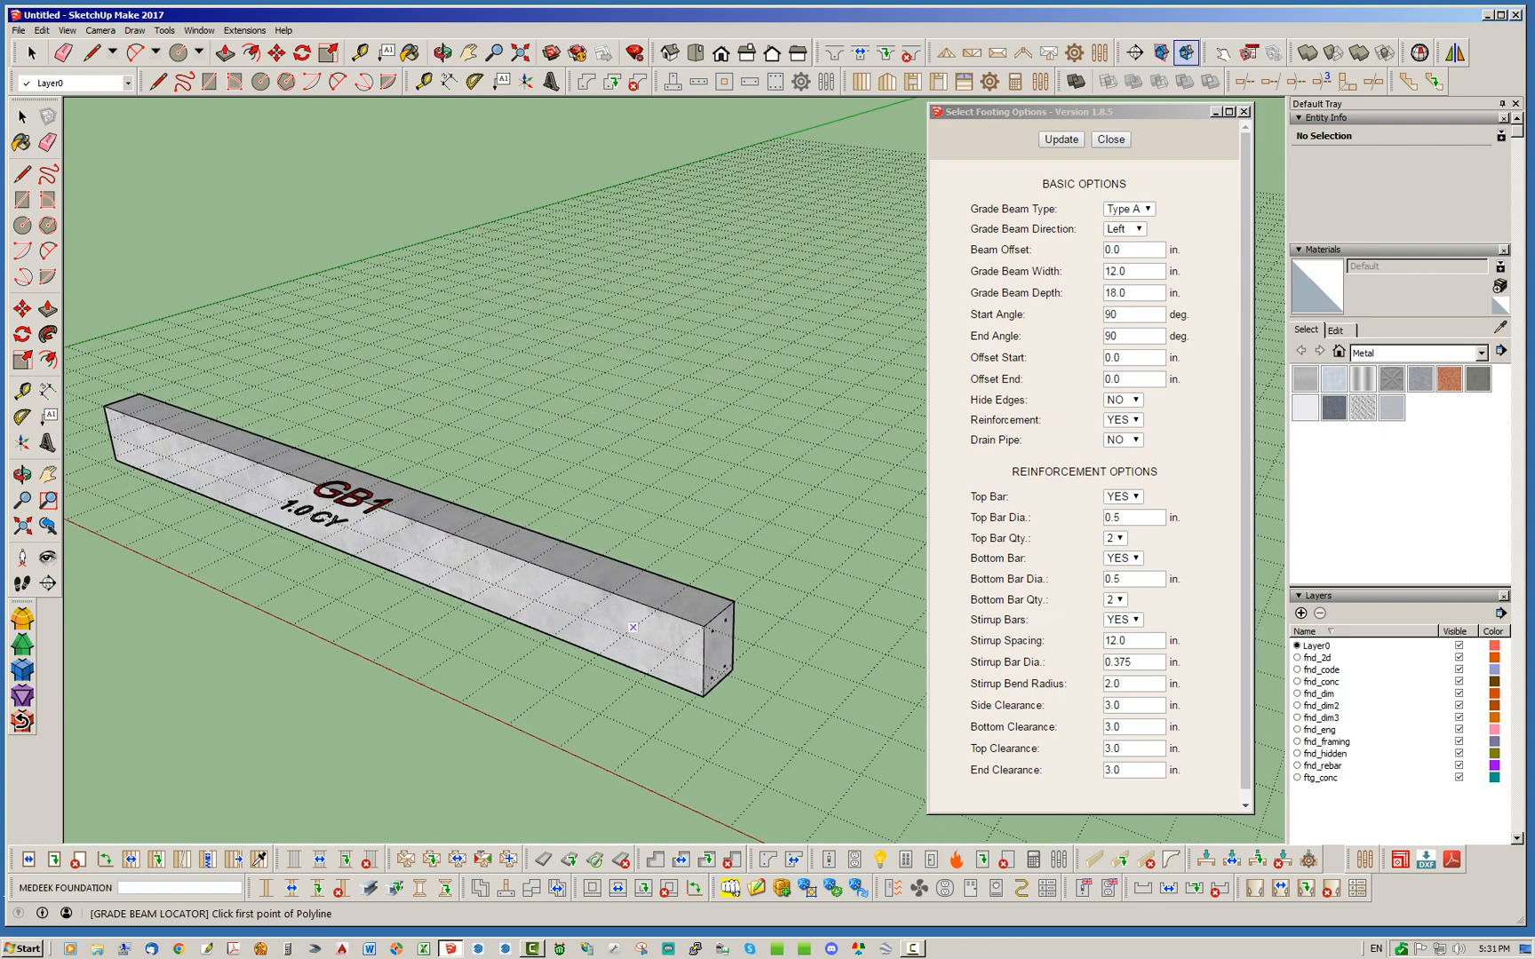
pyautogui.press('space')
# Step: Reduce the opacity of the beam's medeek_concrete material to 46
pyautogui.scroll(4, 573, 582)
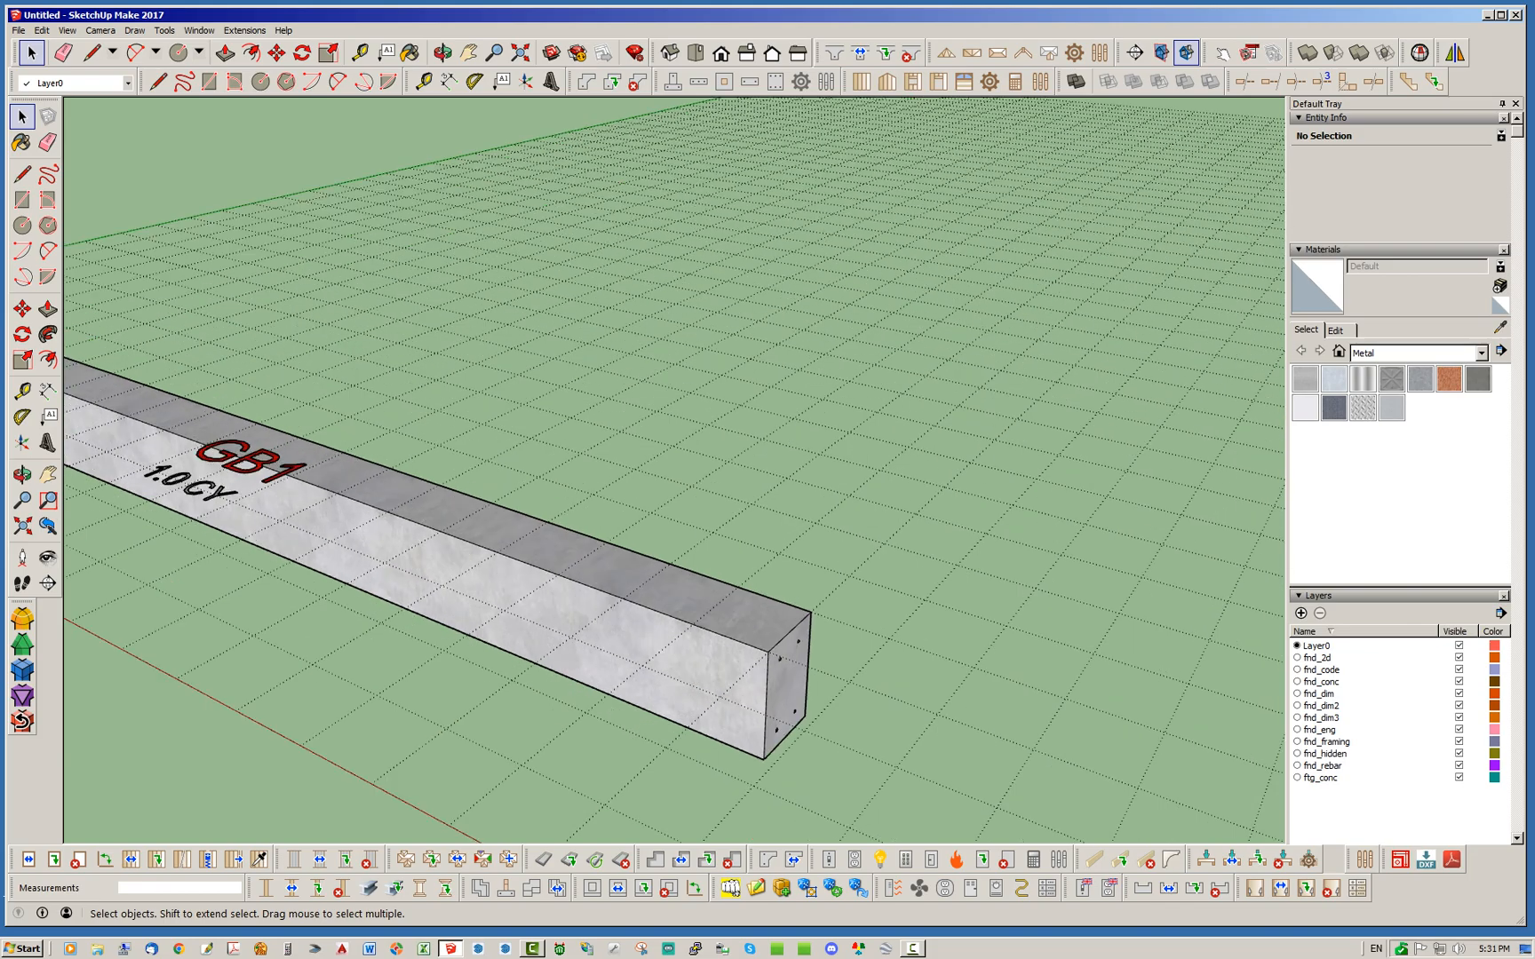
pyautogui.scroll(-4, 591, 564)
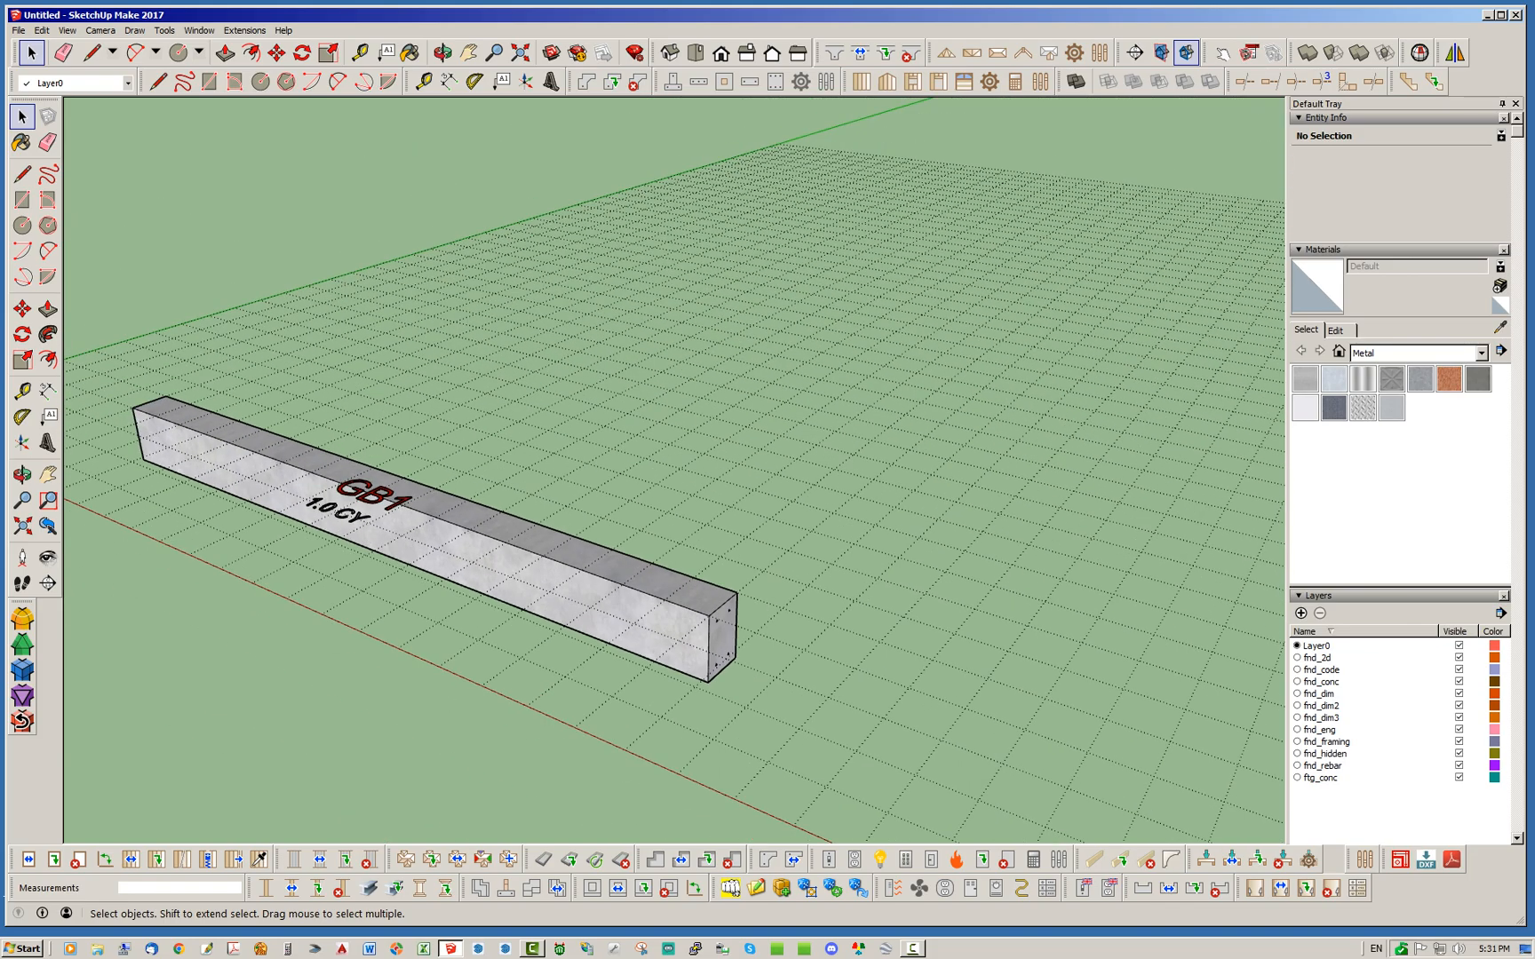
pyautogui.moveTo(590, 541); pyautogui.dragTo(612, 568, button='middle')
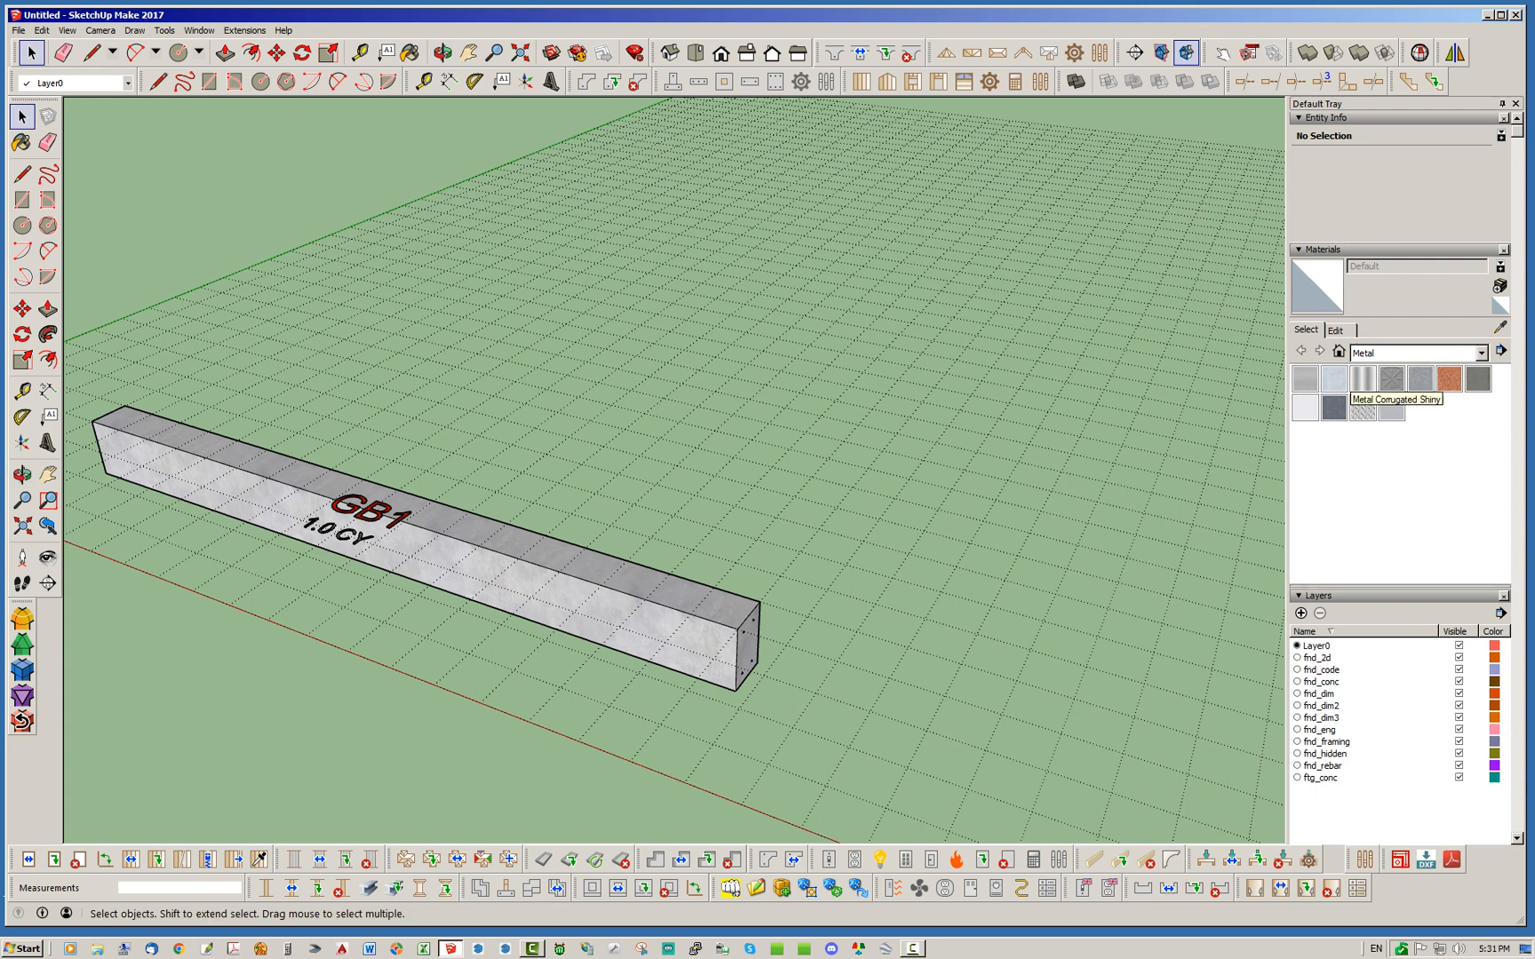
pyautogui.click(1338, 351)
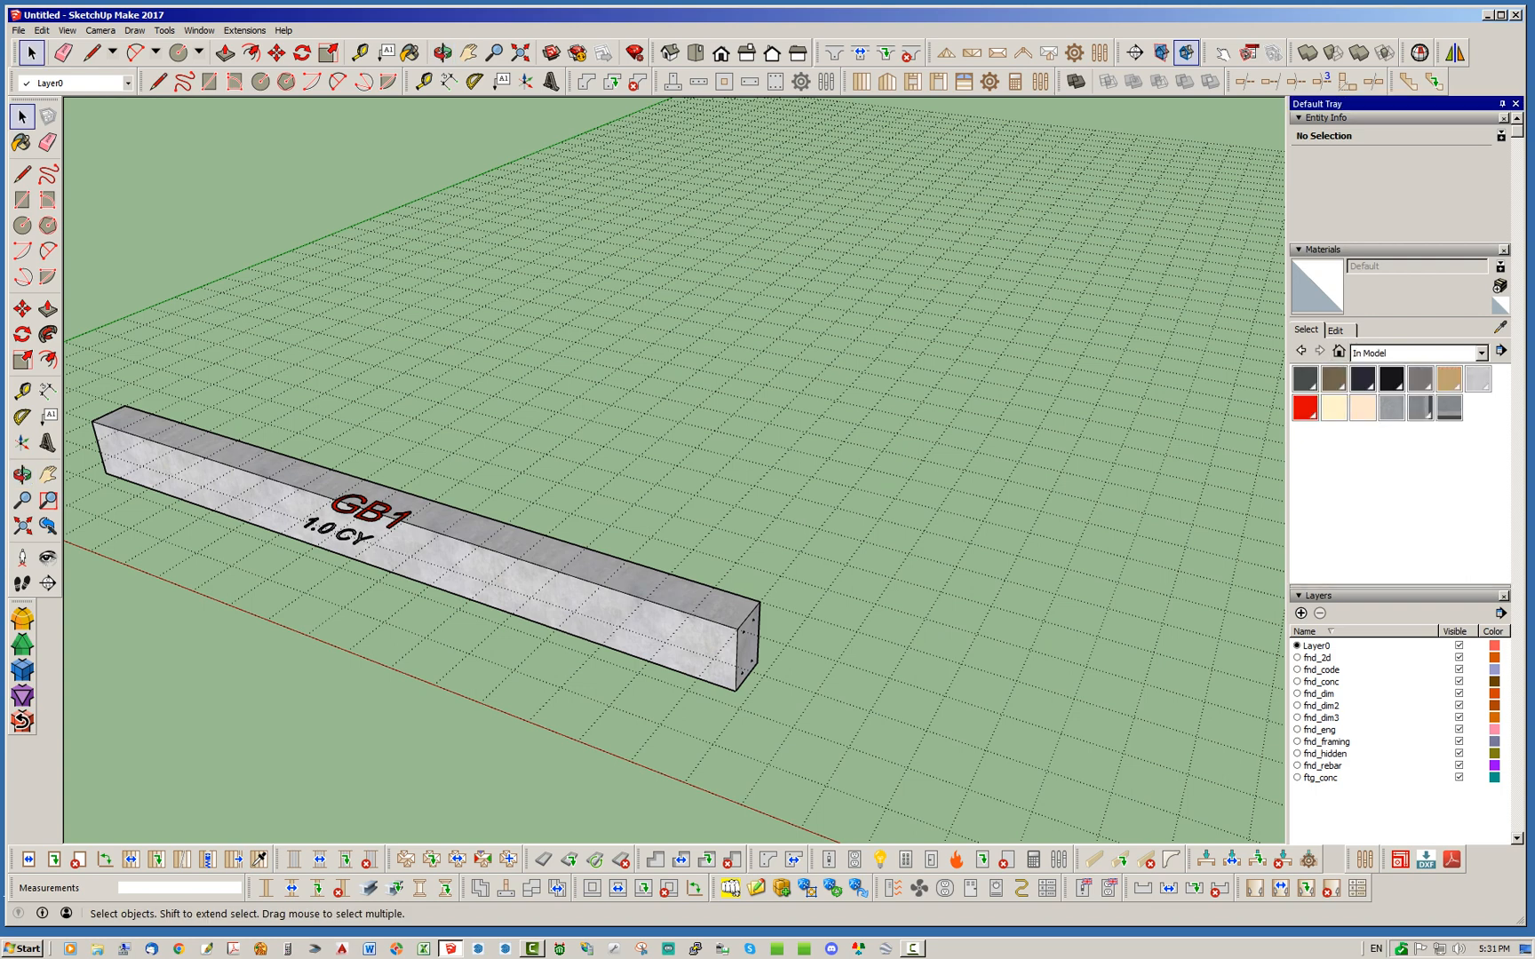
pyautogui.click(1477, 379)
pyautogui.click(1335, 330)
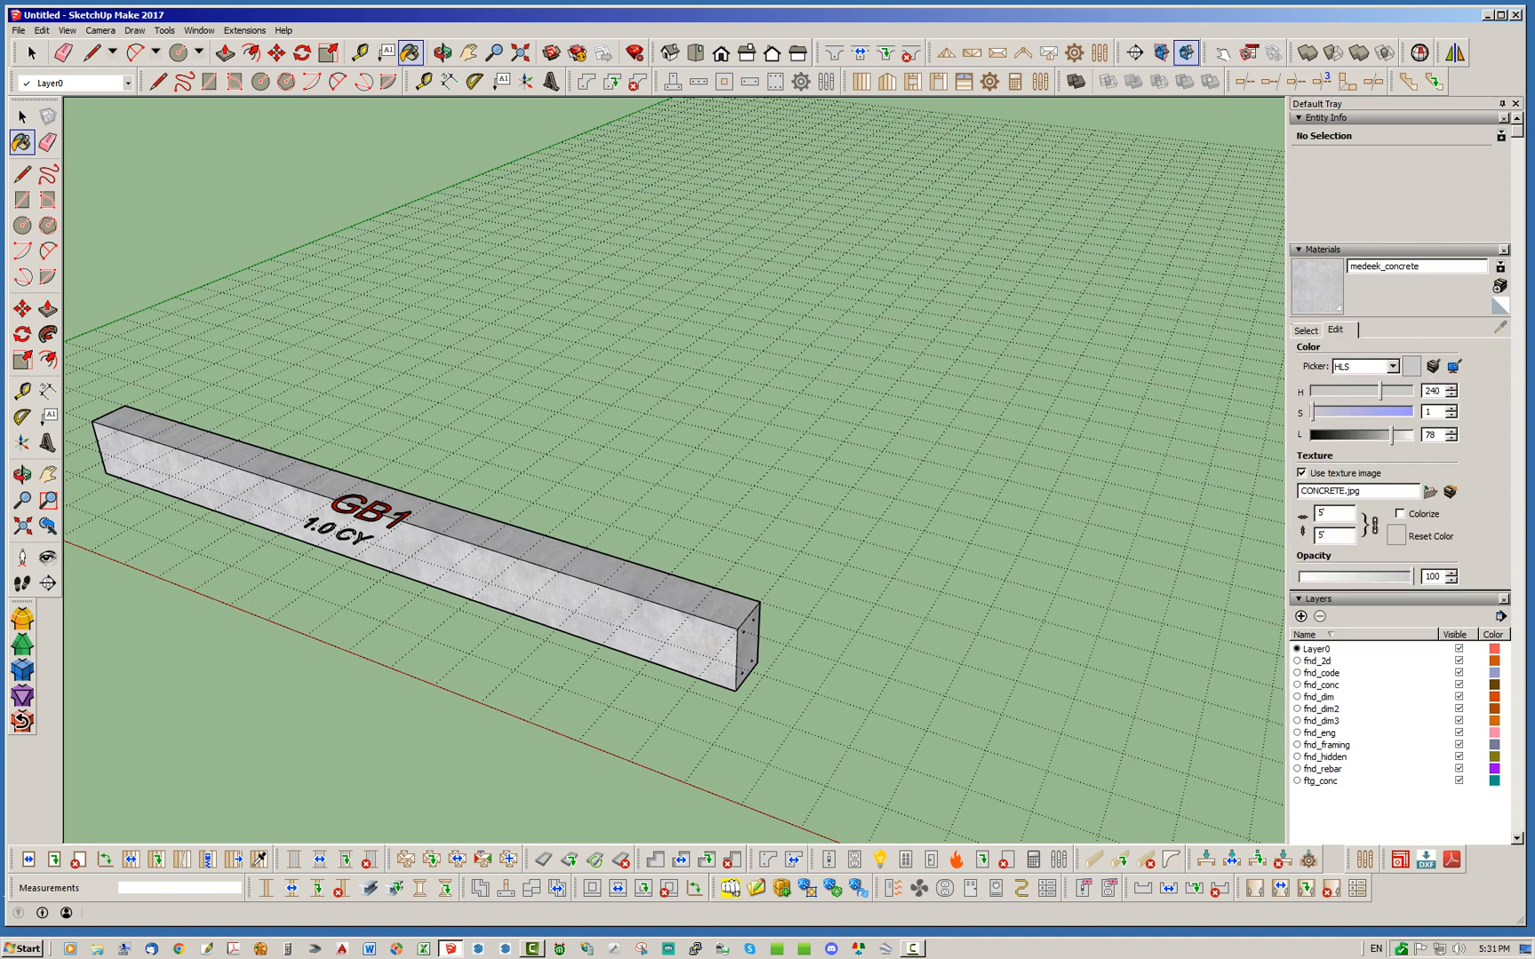
pyautogui.click(1363, 578)
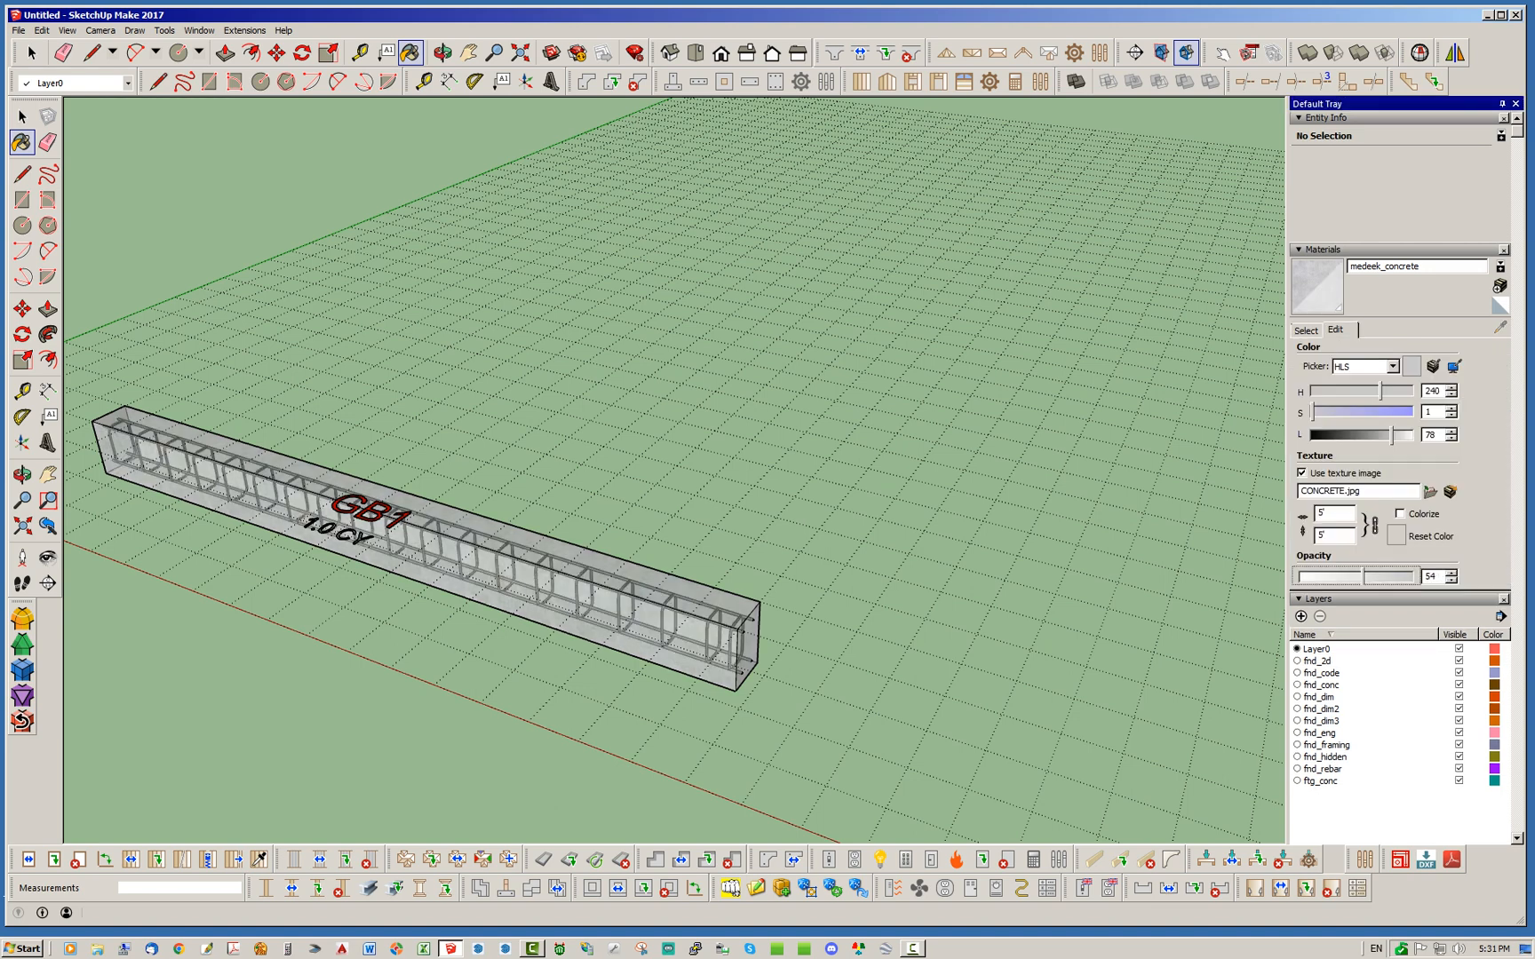
pyautogui.moveTo(1363, 578); pyautogui.dragTo(1350, 577)
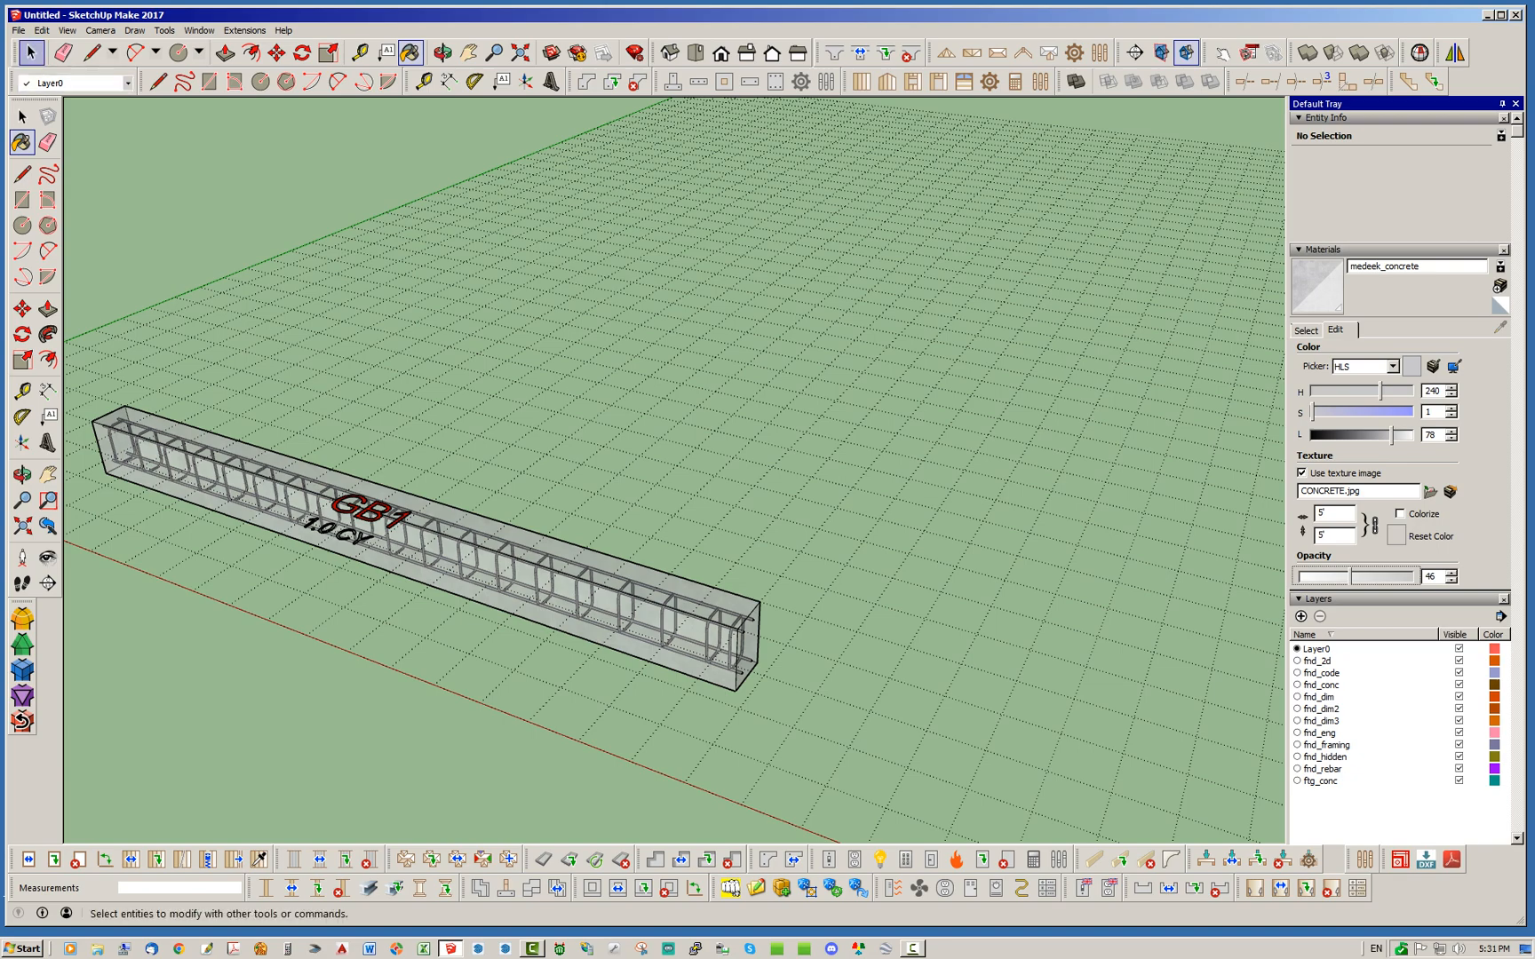
pyautogui.click(31, 53)
# Step: Examine the longitudinal rebar and stirrups inside the translucent grade beam at its near end
pyautogui.scroll(8, 672, 610)
pyautogui.moveTo(672, 610); pyautogui.dragTo(582, 555, button='middle')
pyautogui.scroll(-5, 586, 553)
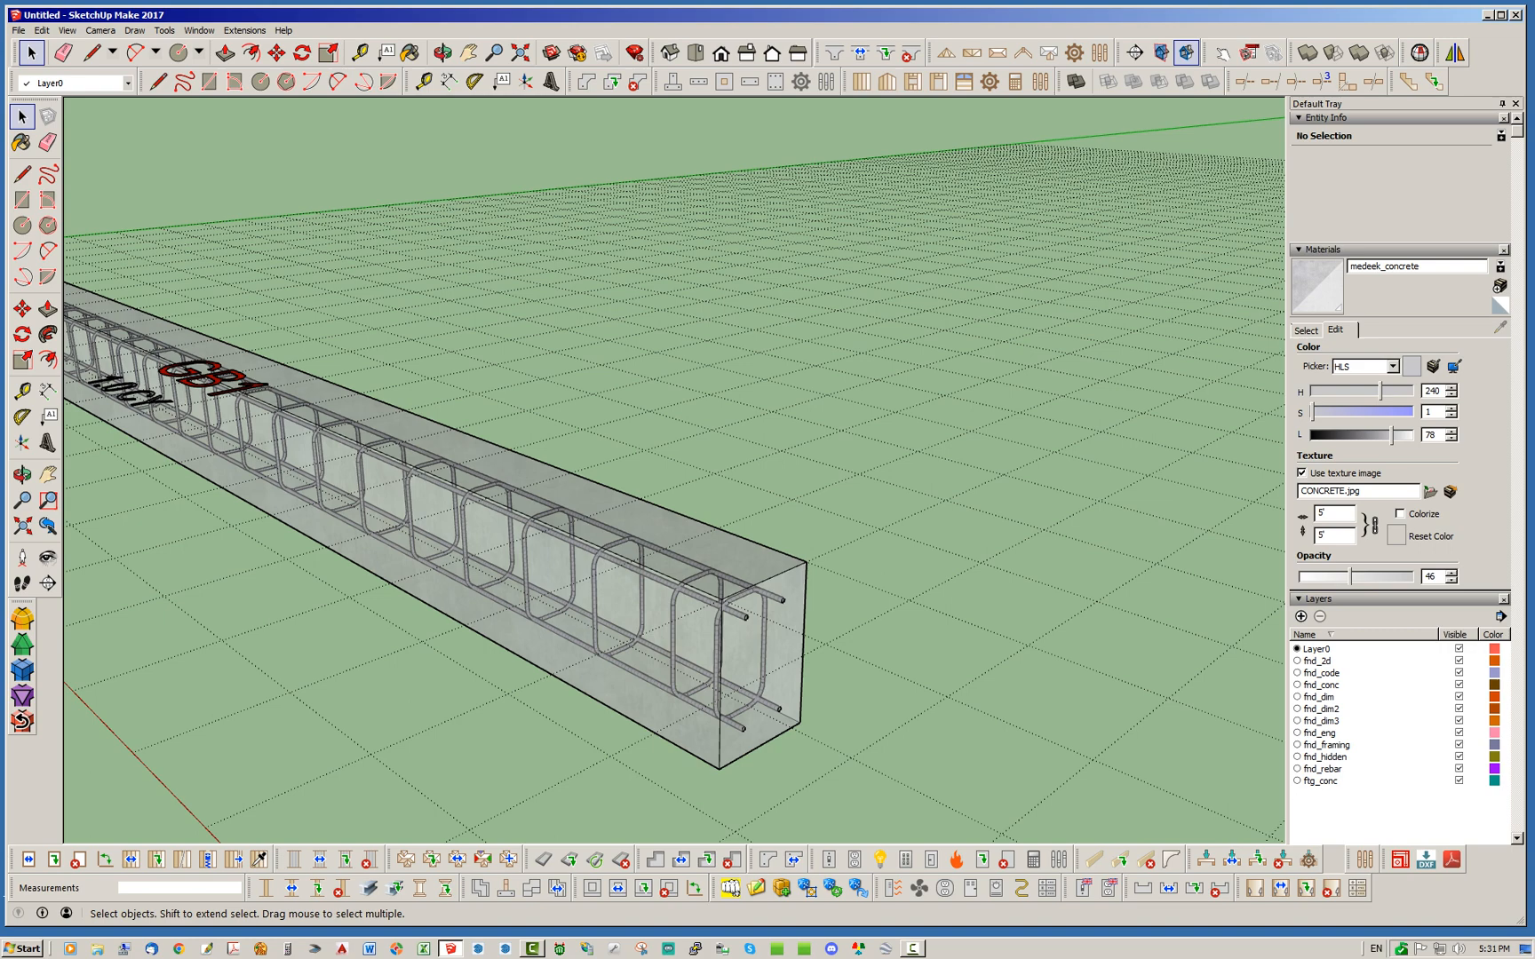
pyautogui.scroll(3, 621, 533)
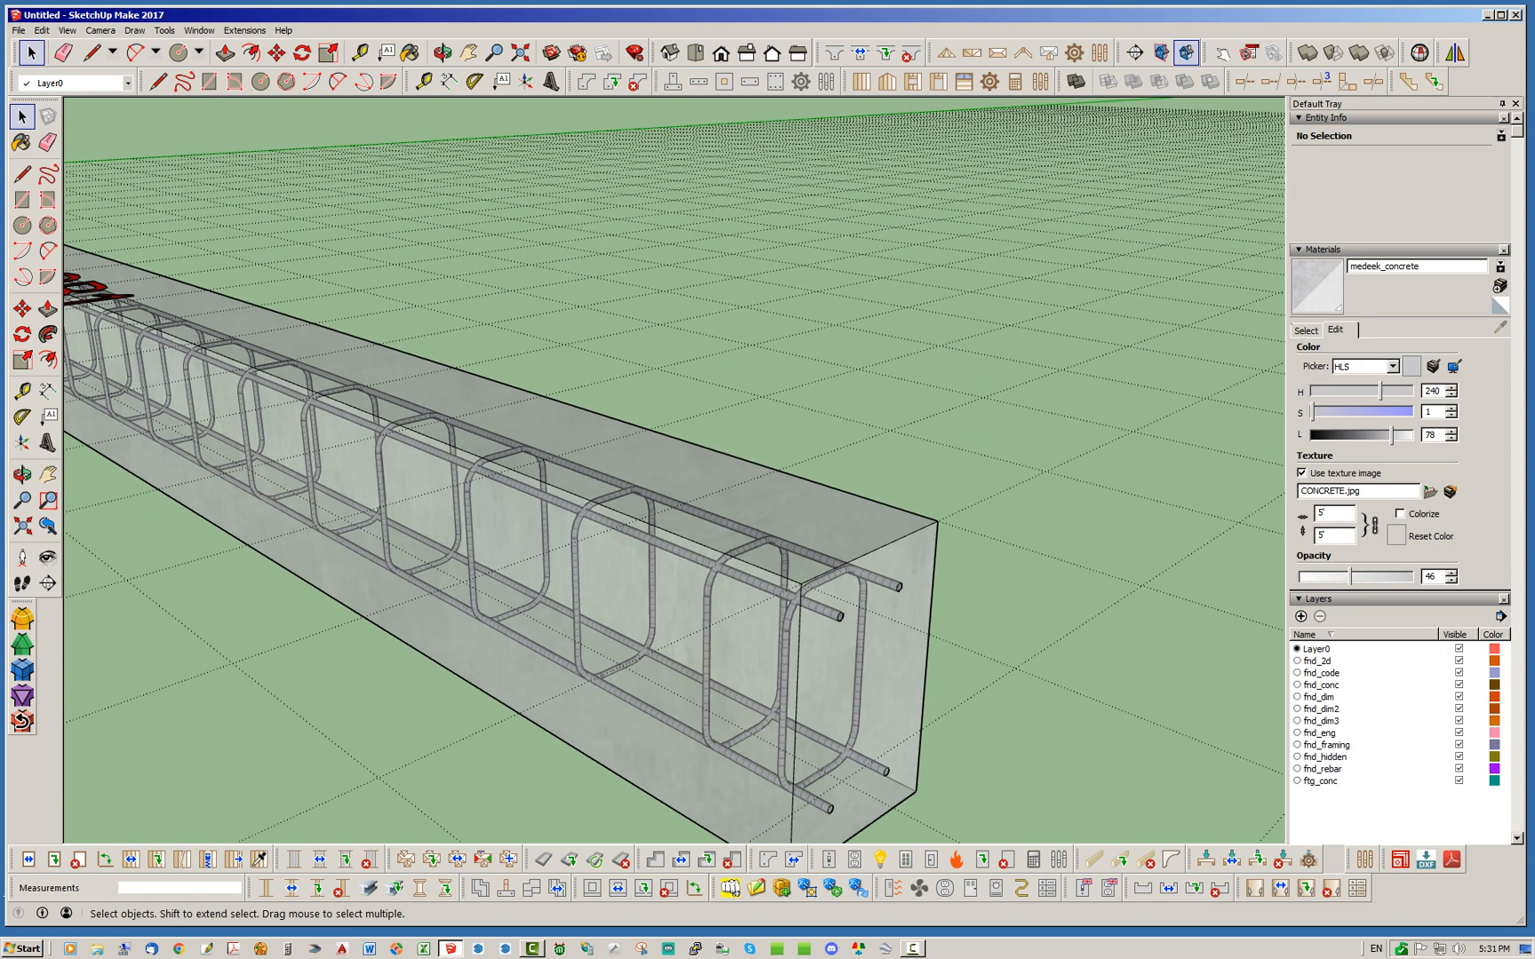
pyautogui.scroll(4, 682, 573)
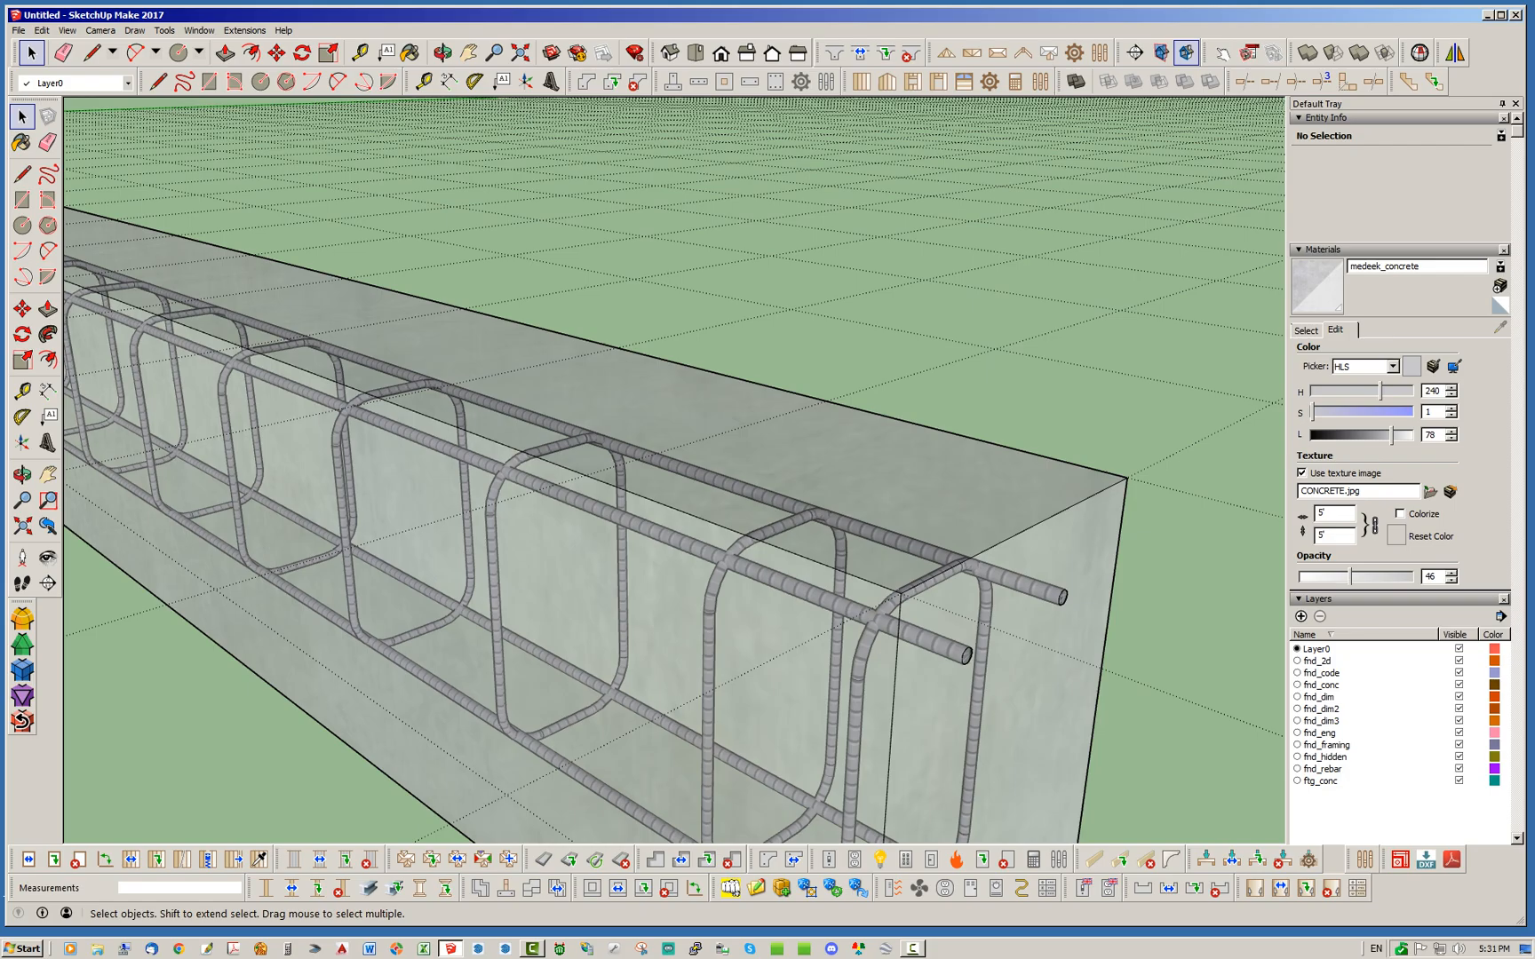
pyautogui.scroll(-6, 655, 515)
pyautogui.moveTo(763, 544); pyautogui.dragTo(631, 498, button='middle')
pyautogui.scroll(-6, 940, 575)
pyautogui.scroll(6, 919, 561)
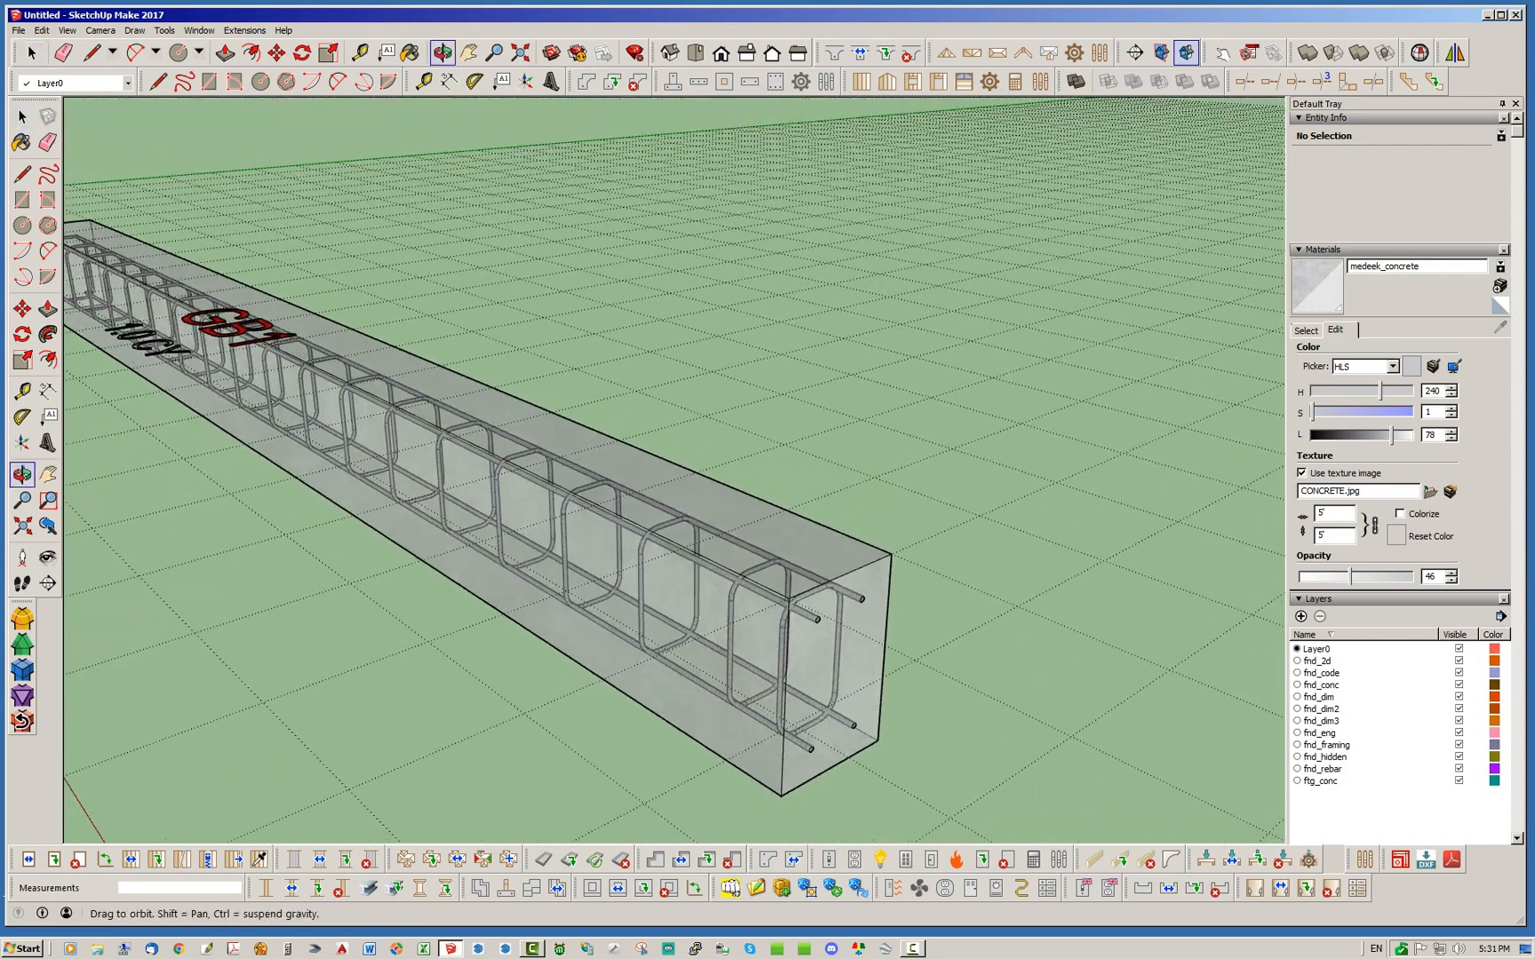
pyautogui.scroll(-4, 621, 493)
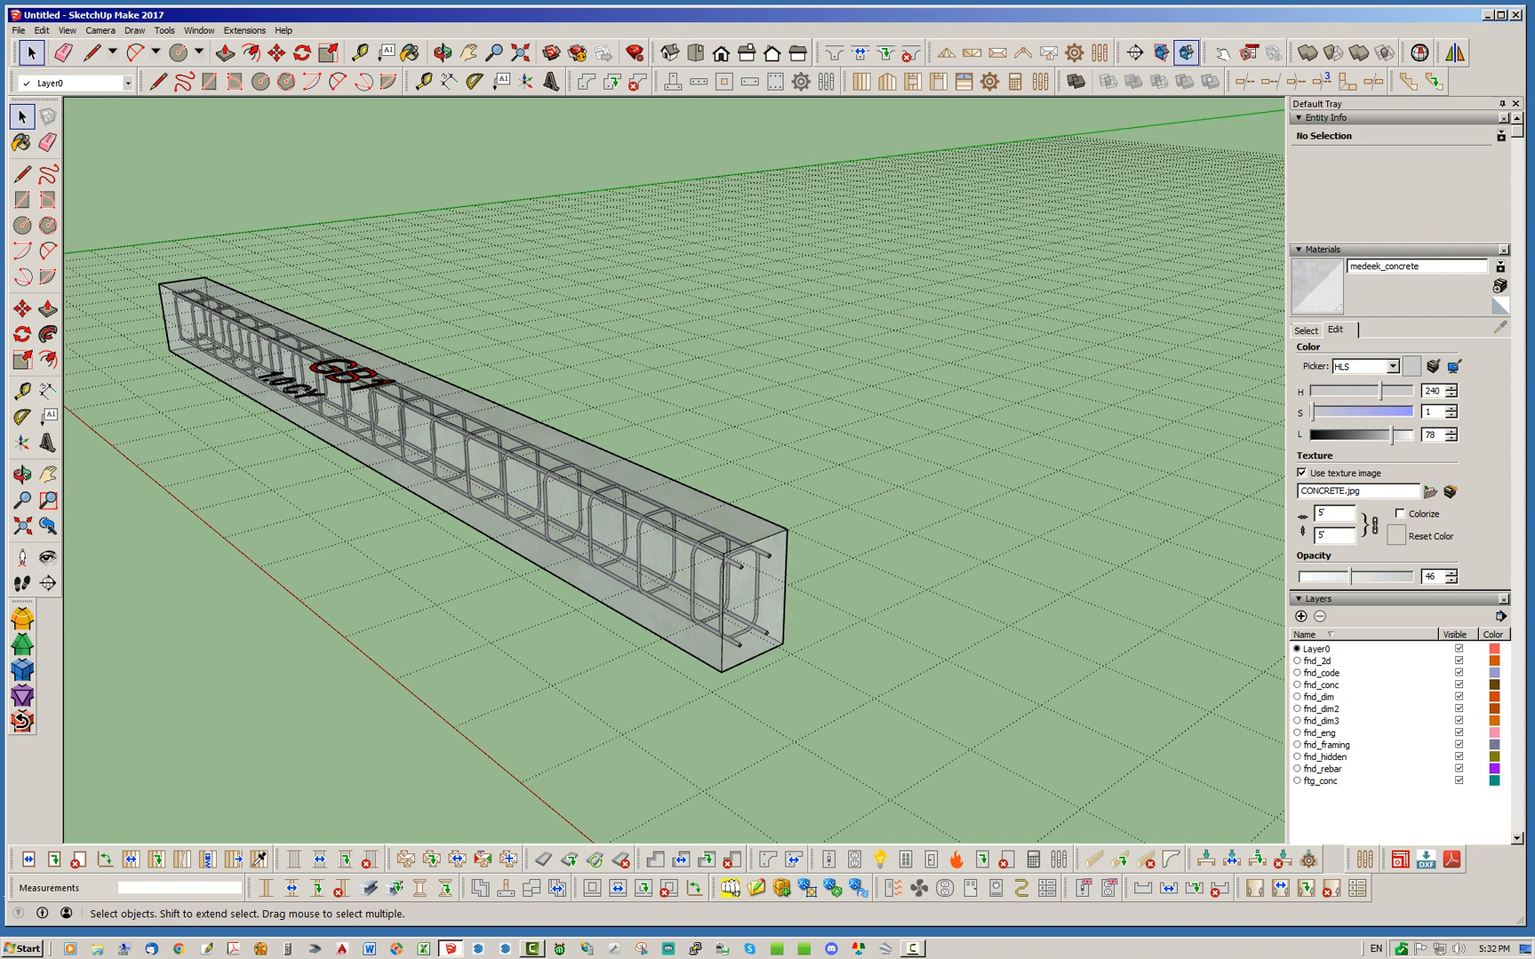
# Step: Edit the grade beam's reinforcement side clearance to 1.5 in and update the beam
pyautogui.rightClick(740, 521)
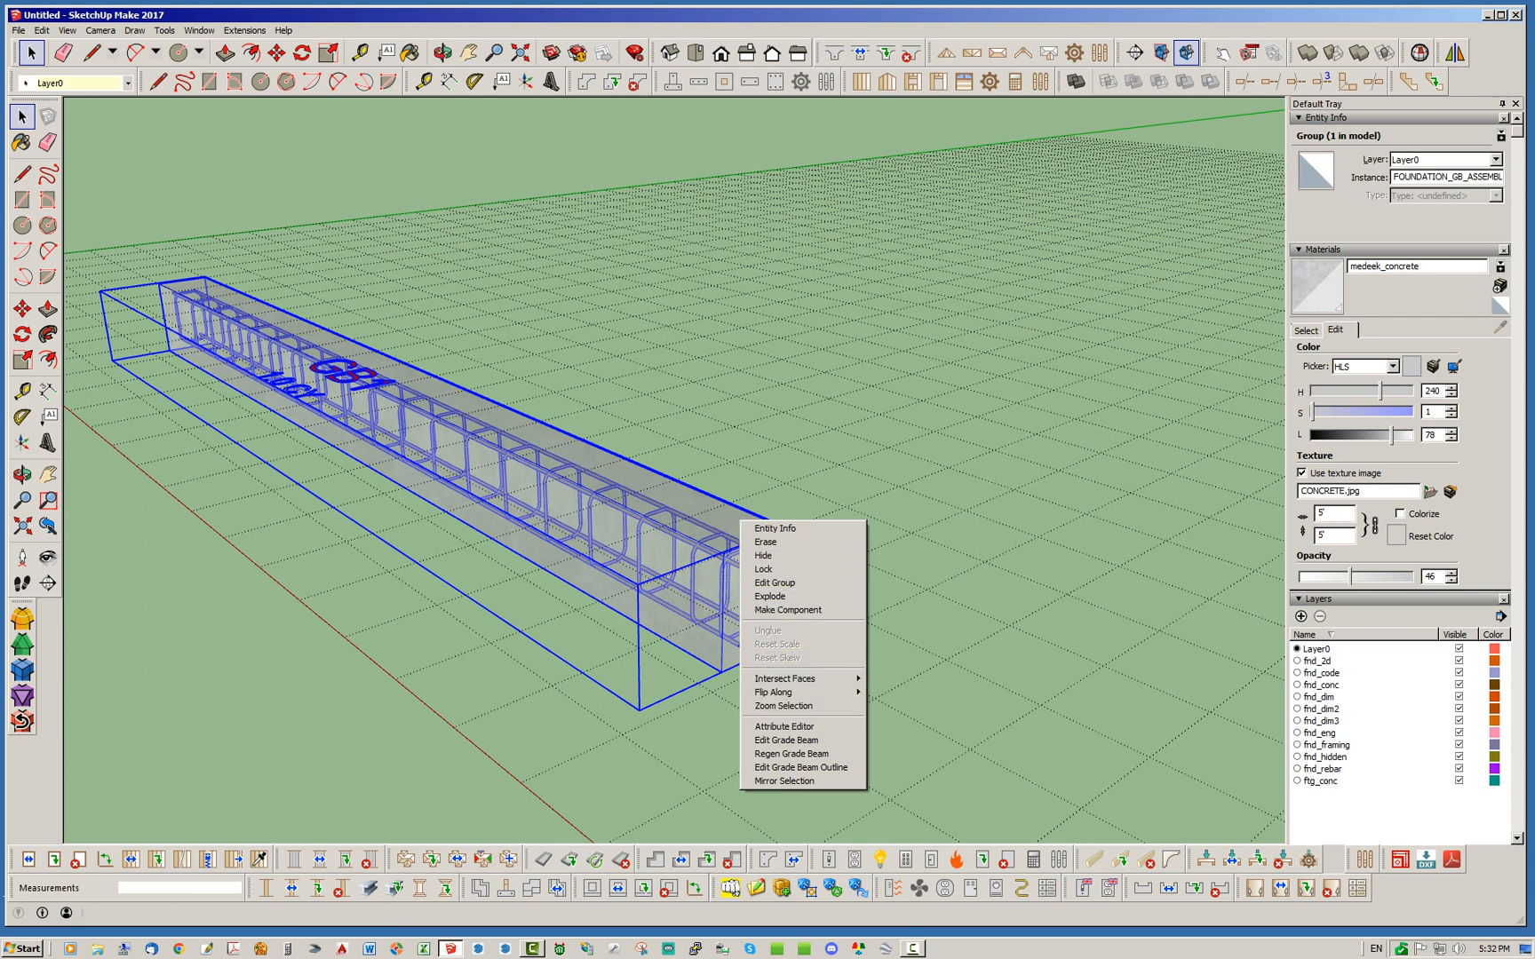
pyautogui.click(785, 739)
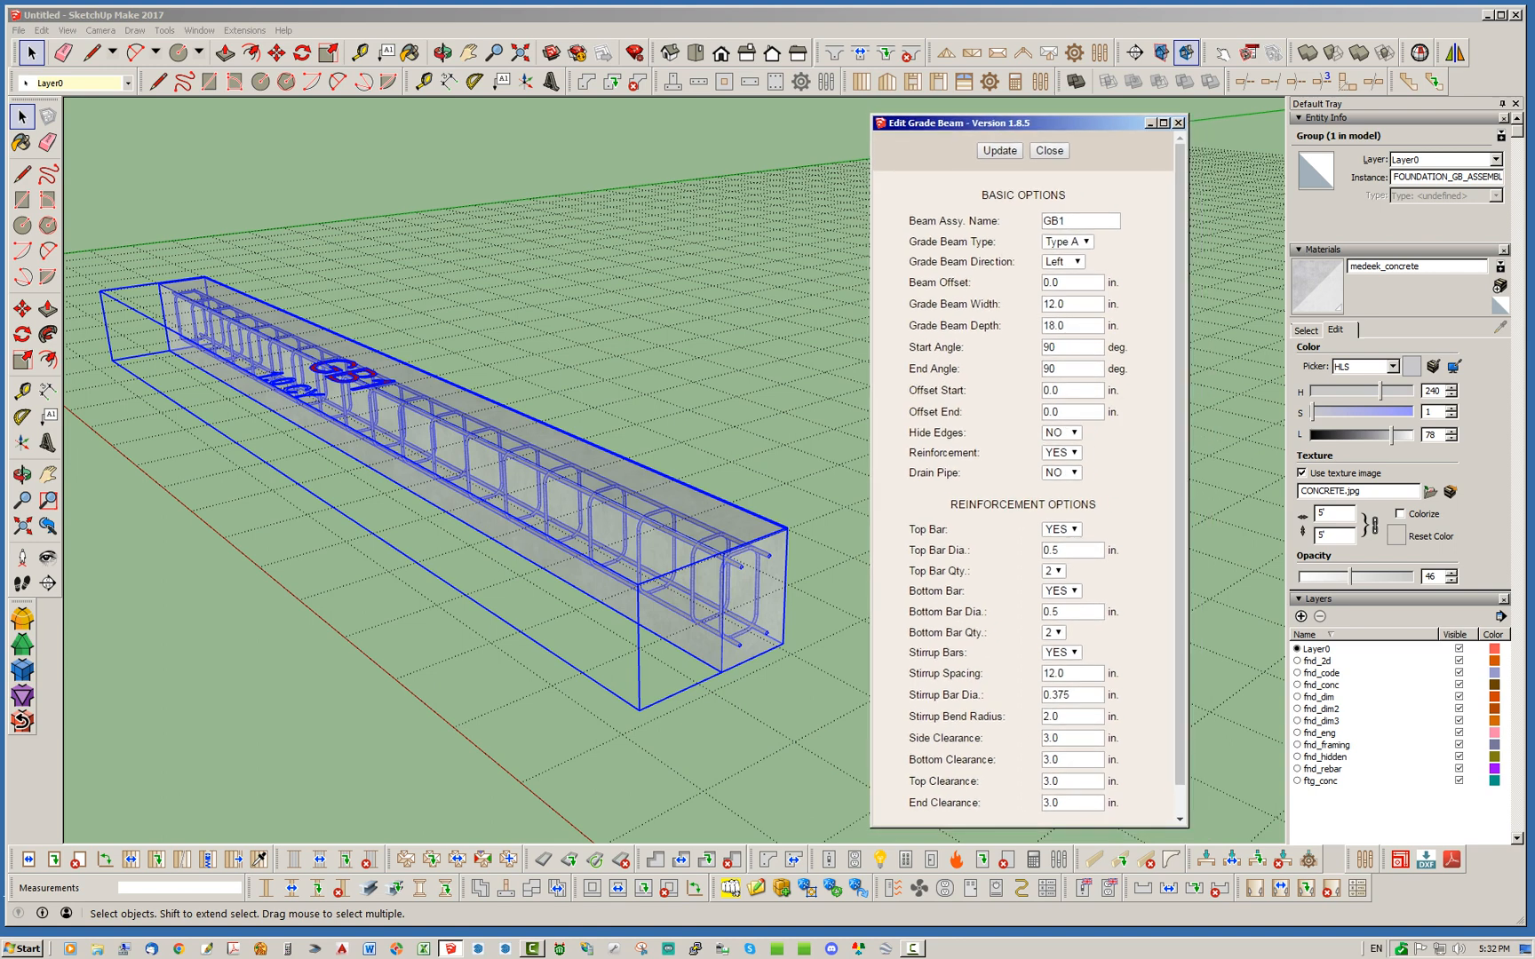
pyautogui.scroll(-1, 1023, 480)
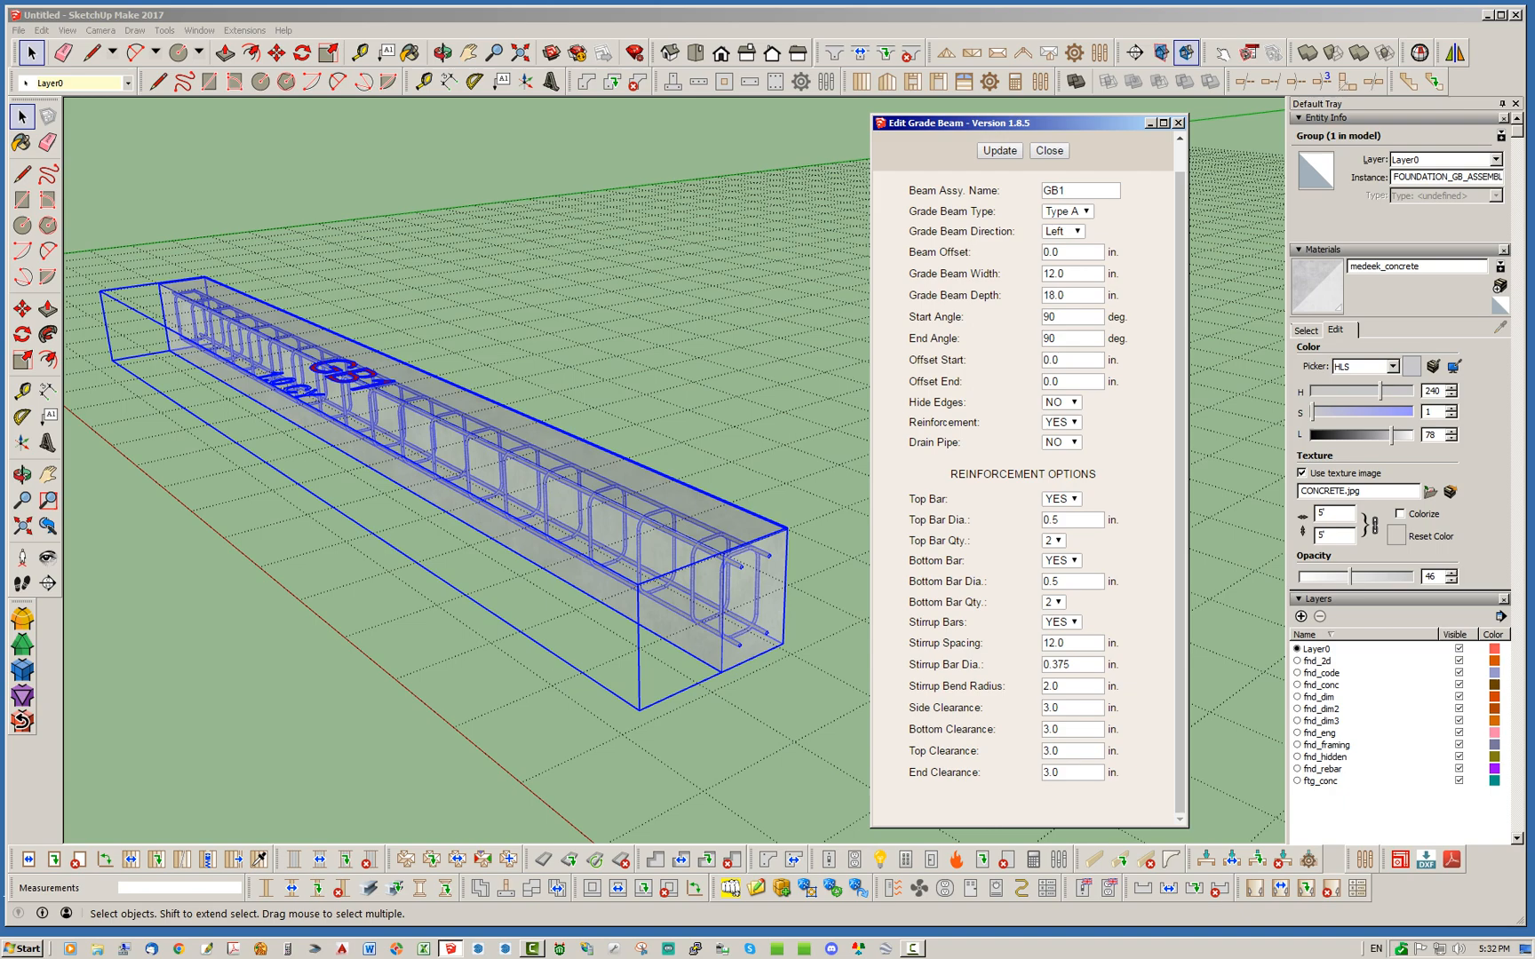
pyautogui.moveTo(737, 532)
pyautogui.mouseDown(button='middle')
pyautogui.moveTo(689, 622)
pyautogui.moveTo(596, 684)
pyautogui.moveTo(608, 662)
pyautogui.moveTo(540, 593)
pyautogui.moveTo(569, 604)
pyautogui.mouseUp(button='middle')
pyautogui.scroll(6, 595, 683)
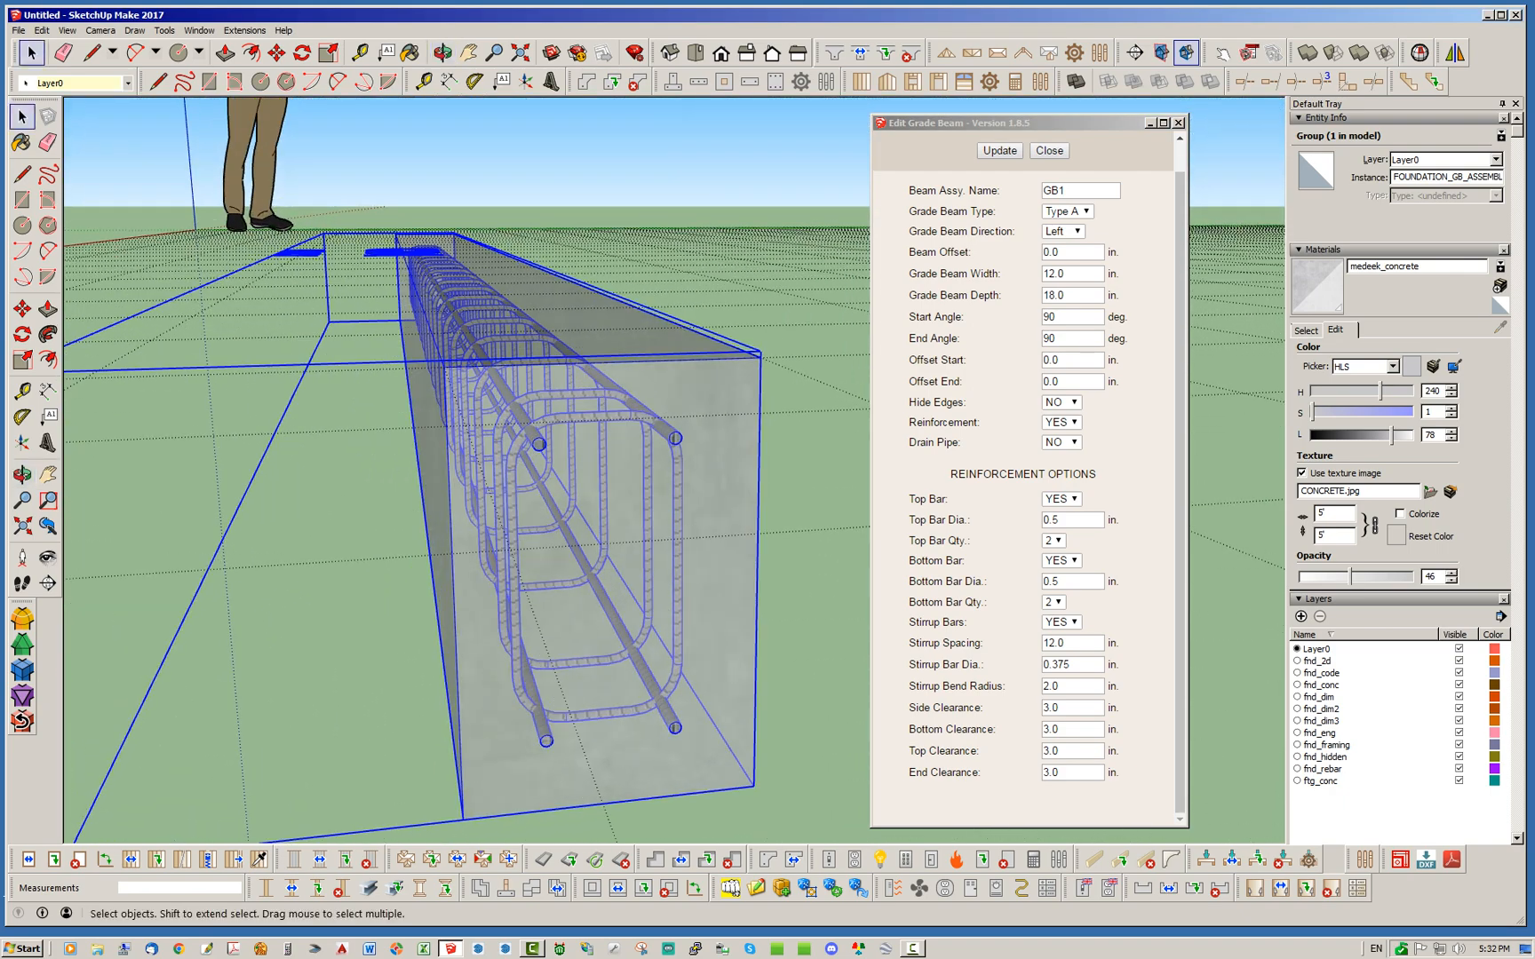
pyautogui.doubleClick(1052, 708)
pyautogui.write('1.5')
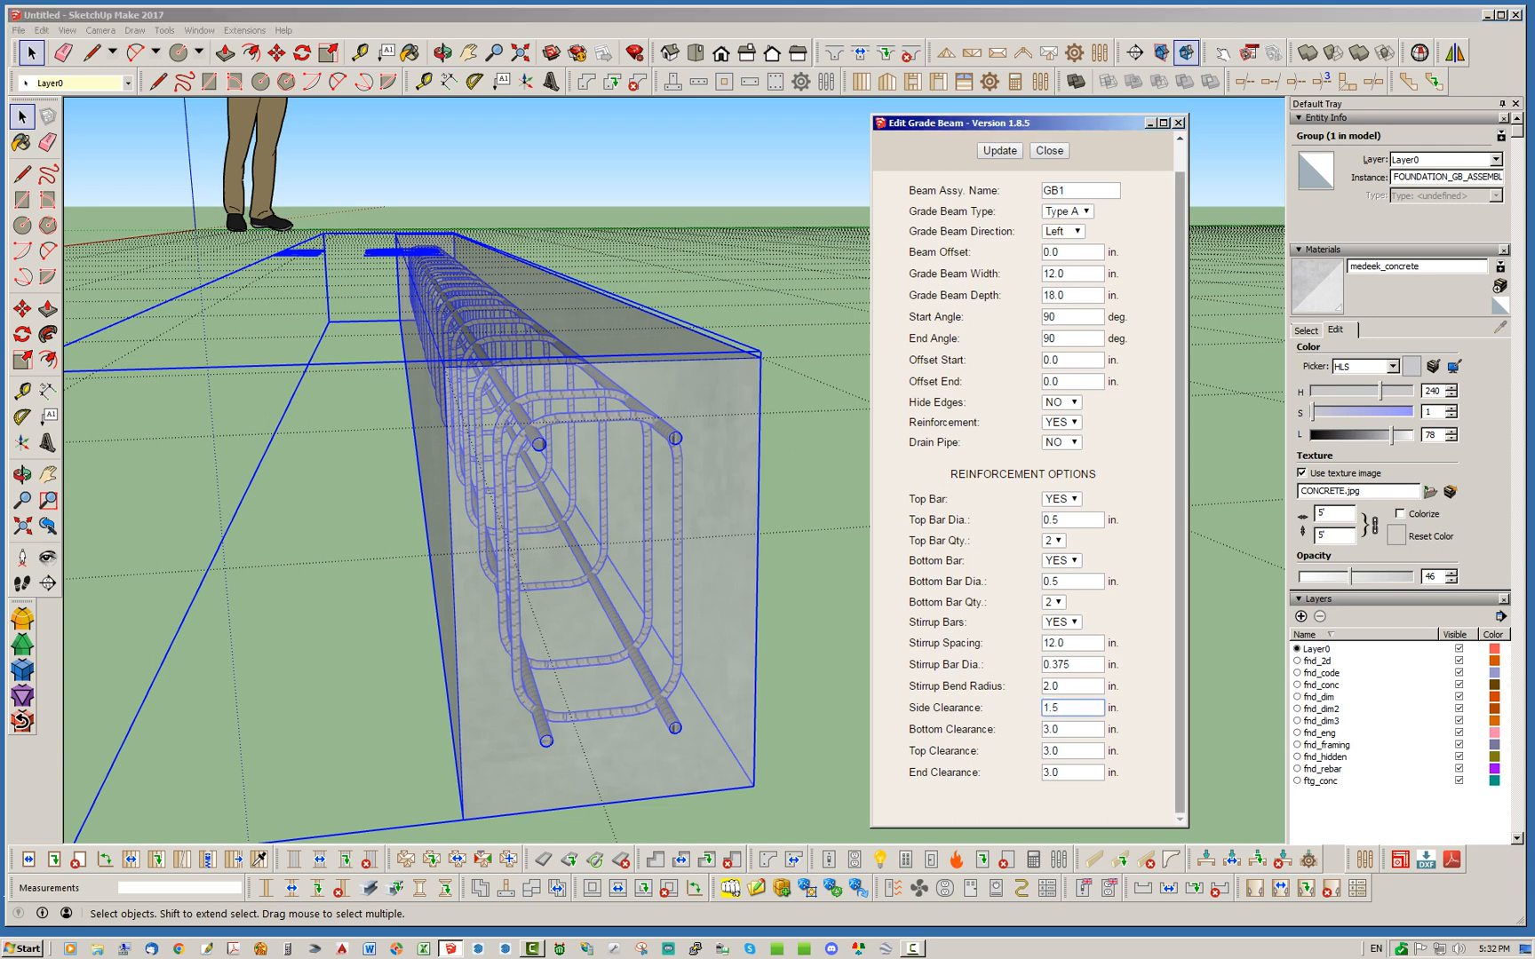
pyautogui.click(1142, 586)
pyautogui.click(1000, 151)
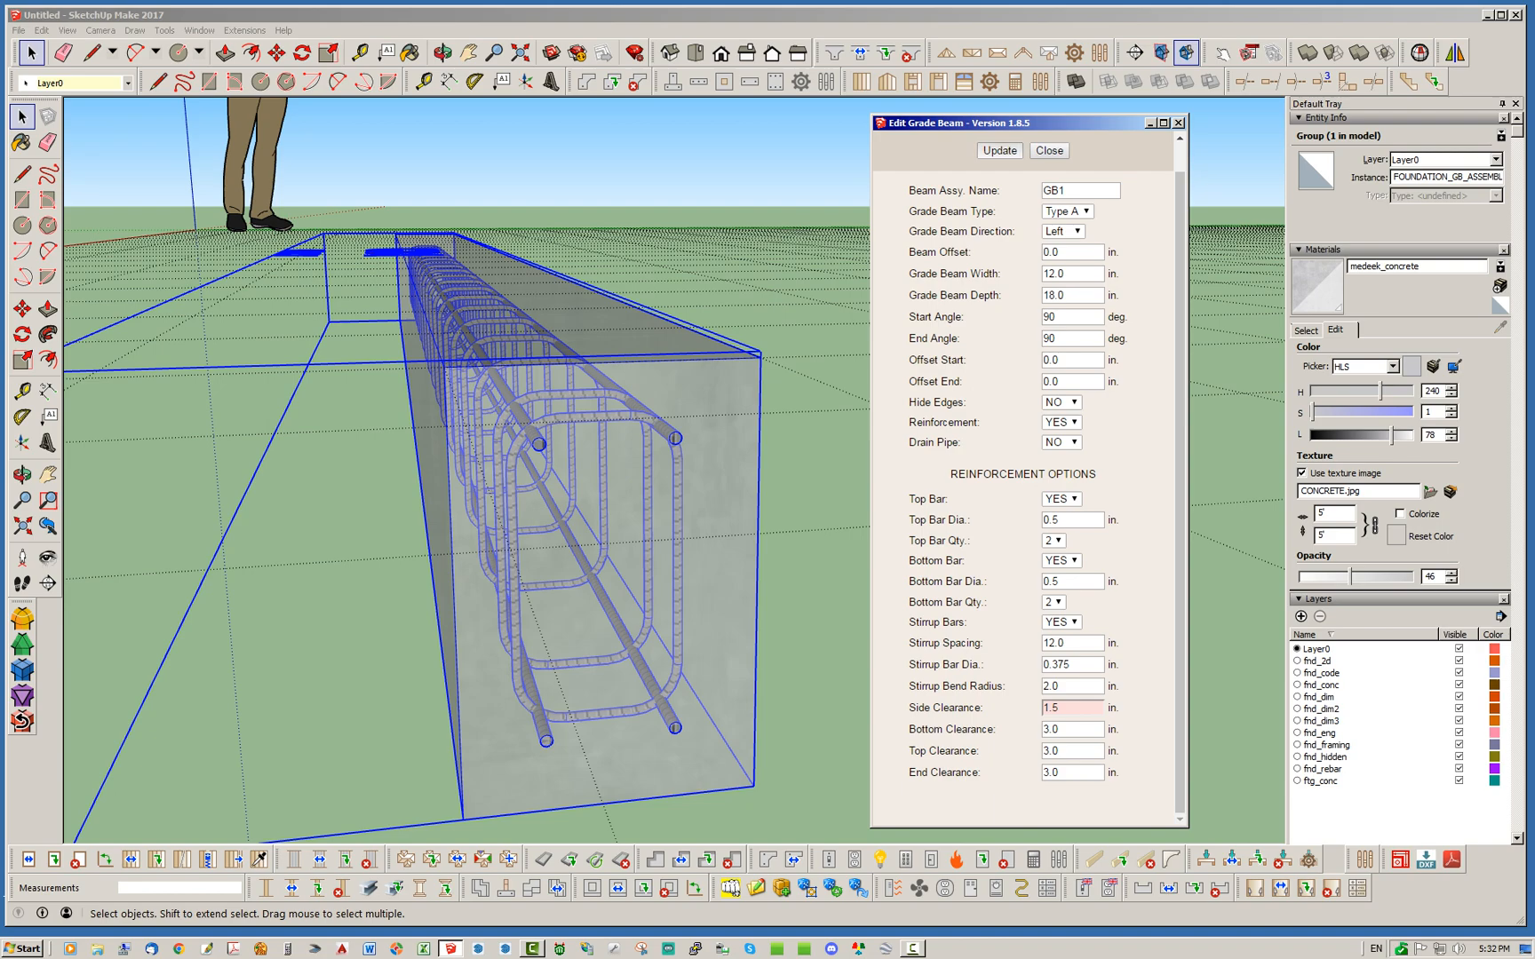
# Step: Set the grade beam's top bars to 0.75 in diameter with a quantity of 3
pyautogui.moveTo(667, 498)
pyautogui.mouseDown(button='middle')
pyautogui.moveTo(637, 456)
pyautogui.moveTo(668, 473)
pyautogui.moveTo(709, 544)
pyautogui.moveTo(702, 607)
pyautogui.moveTo(636, 662)
pyautogui.moveTo(646, 625)
pyautogui.mouseUp(button='middle')
pyautogui.scroll(-5, 632, 627)
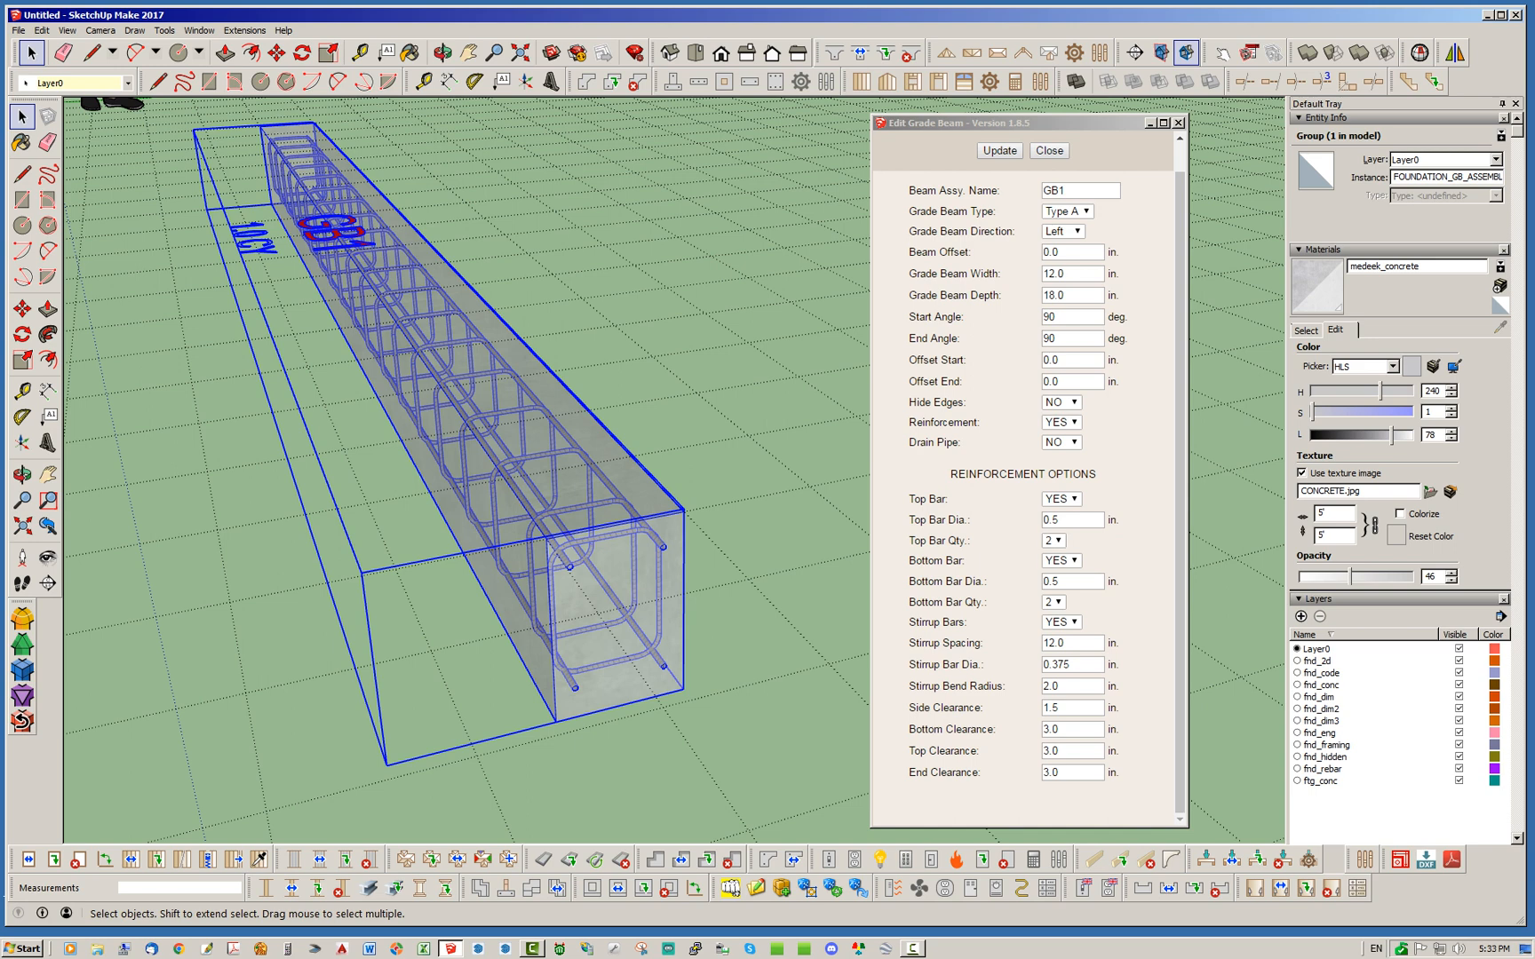
pyautogui.doubleClick(1052, 520)
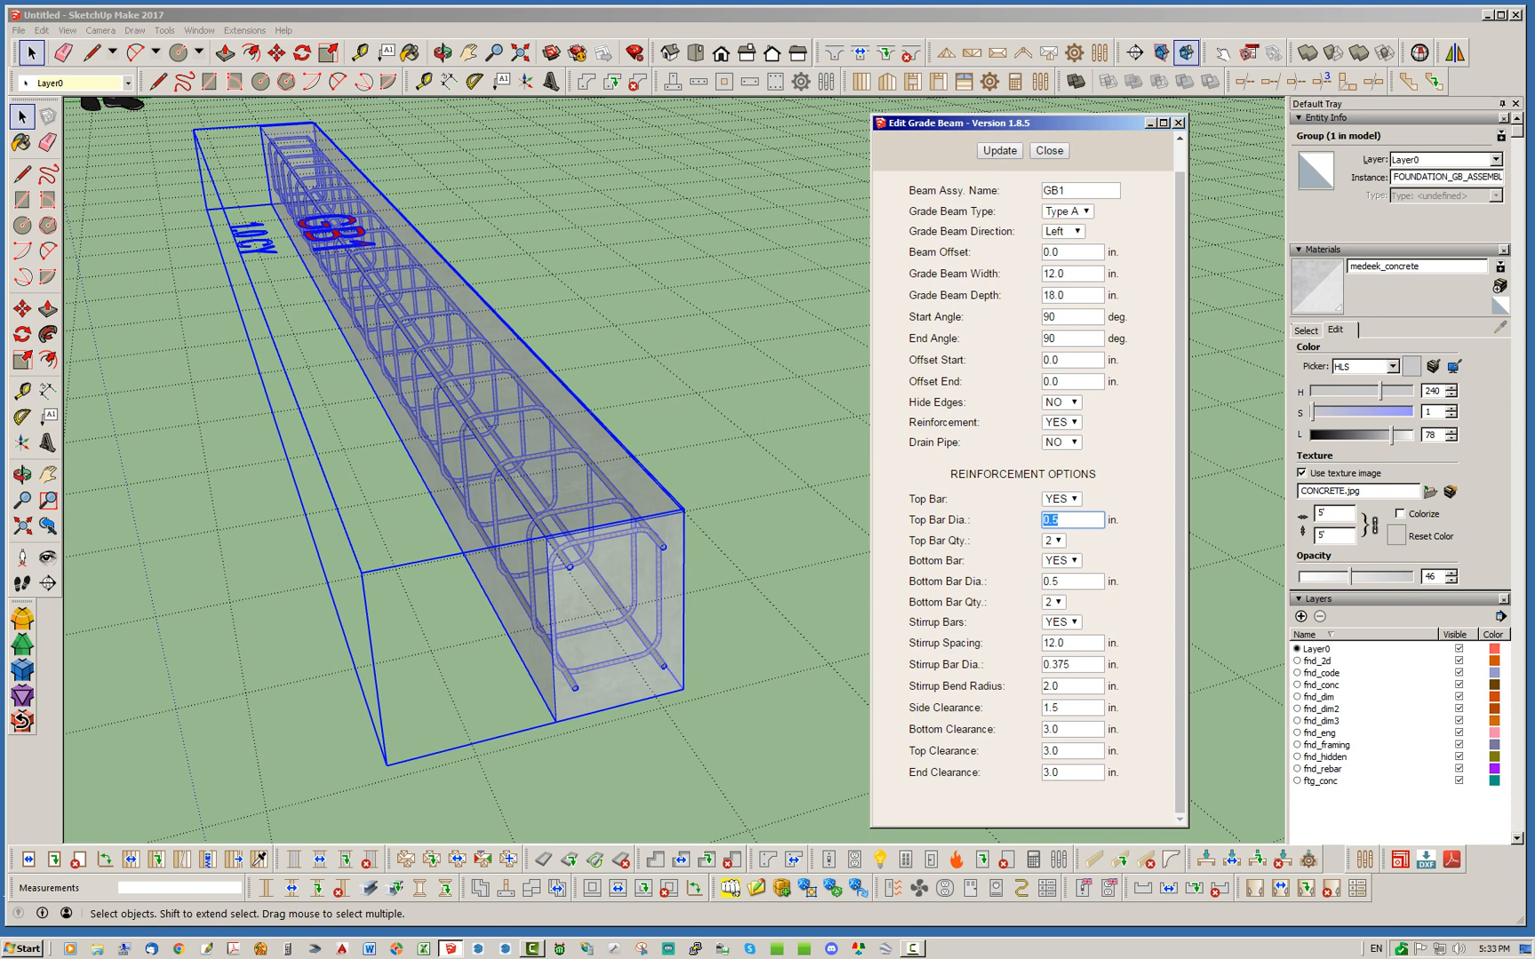
pyautogui.write('9')
pyautogui.write('.75')
pyautogui.click(1054, 541)
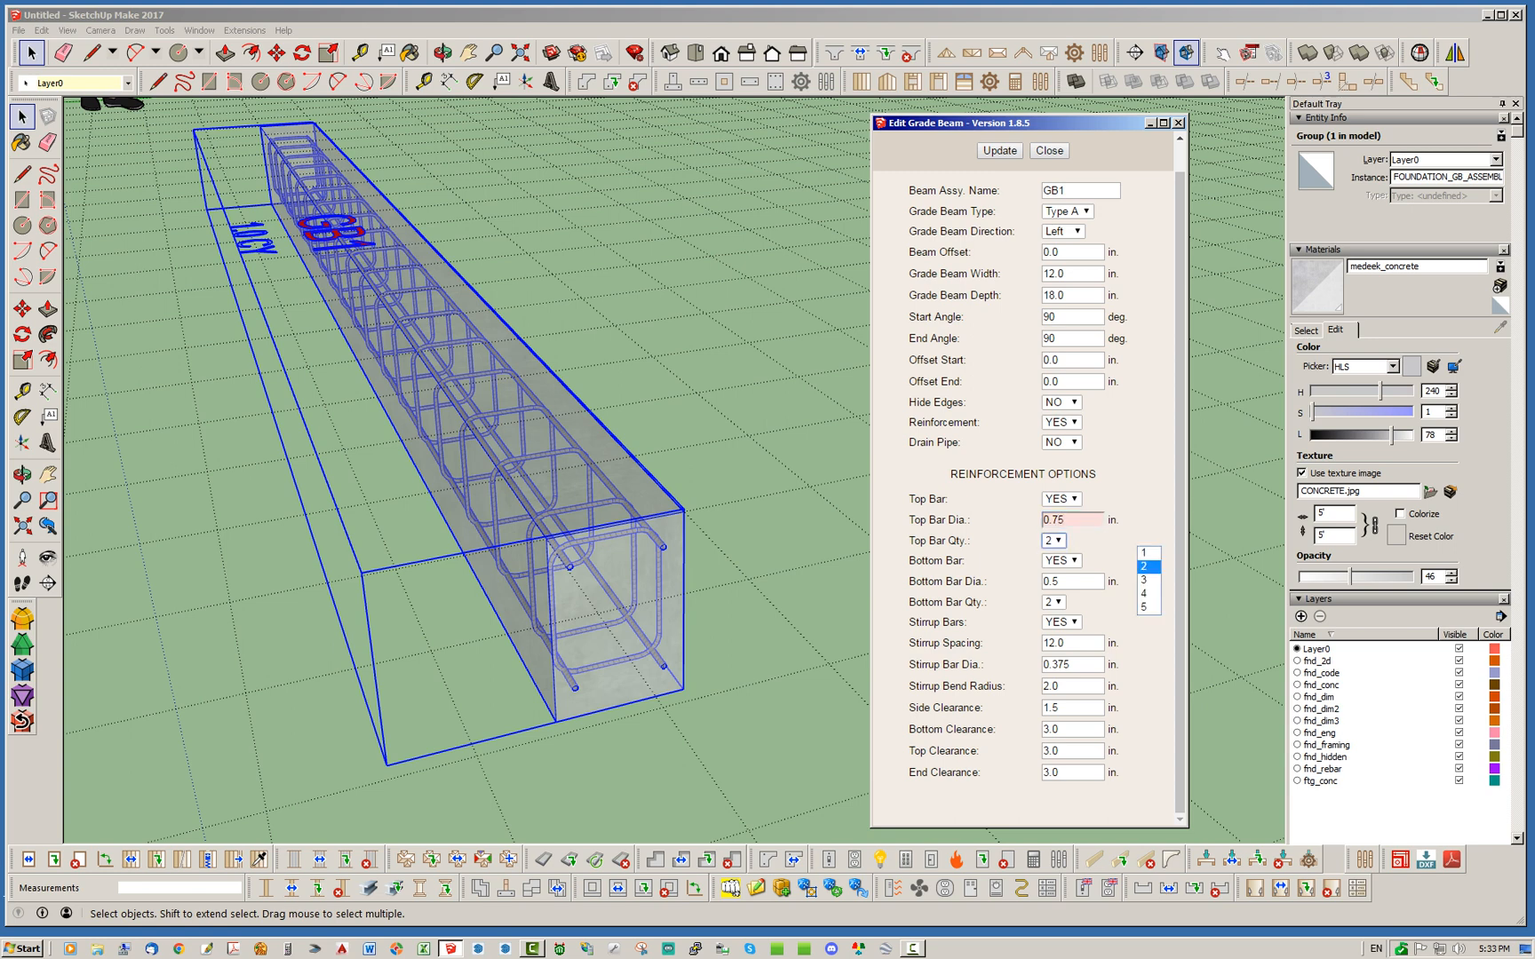
pyautogui.click(1145, 580)
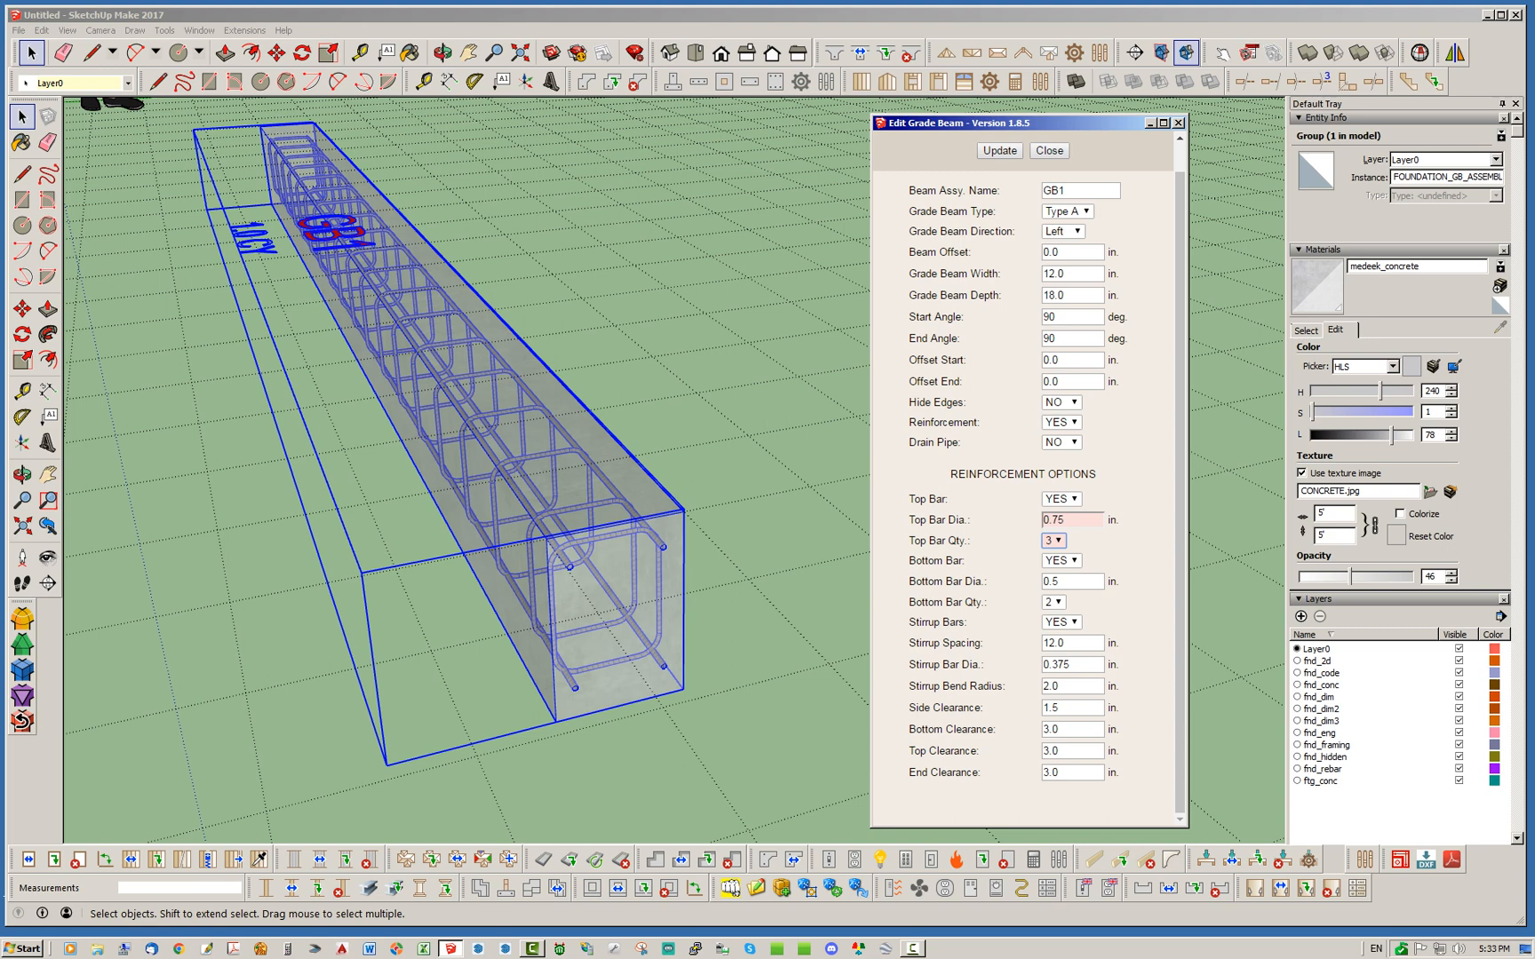
# Step: Set the bottom bar quantity to 4, update the grade beam and finish editing it with nothing selected
pyautogui.click(1053, 602)
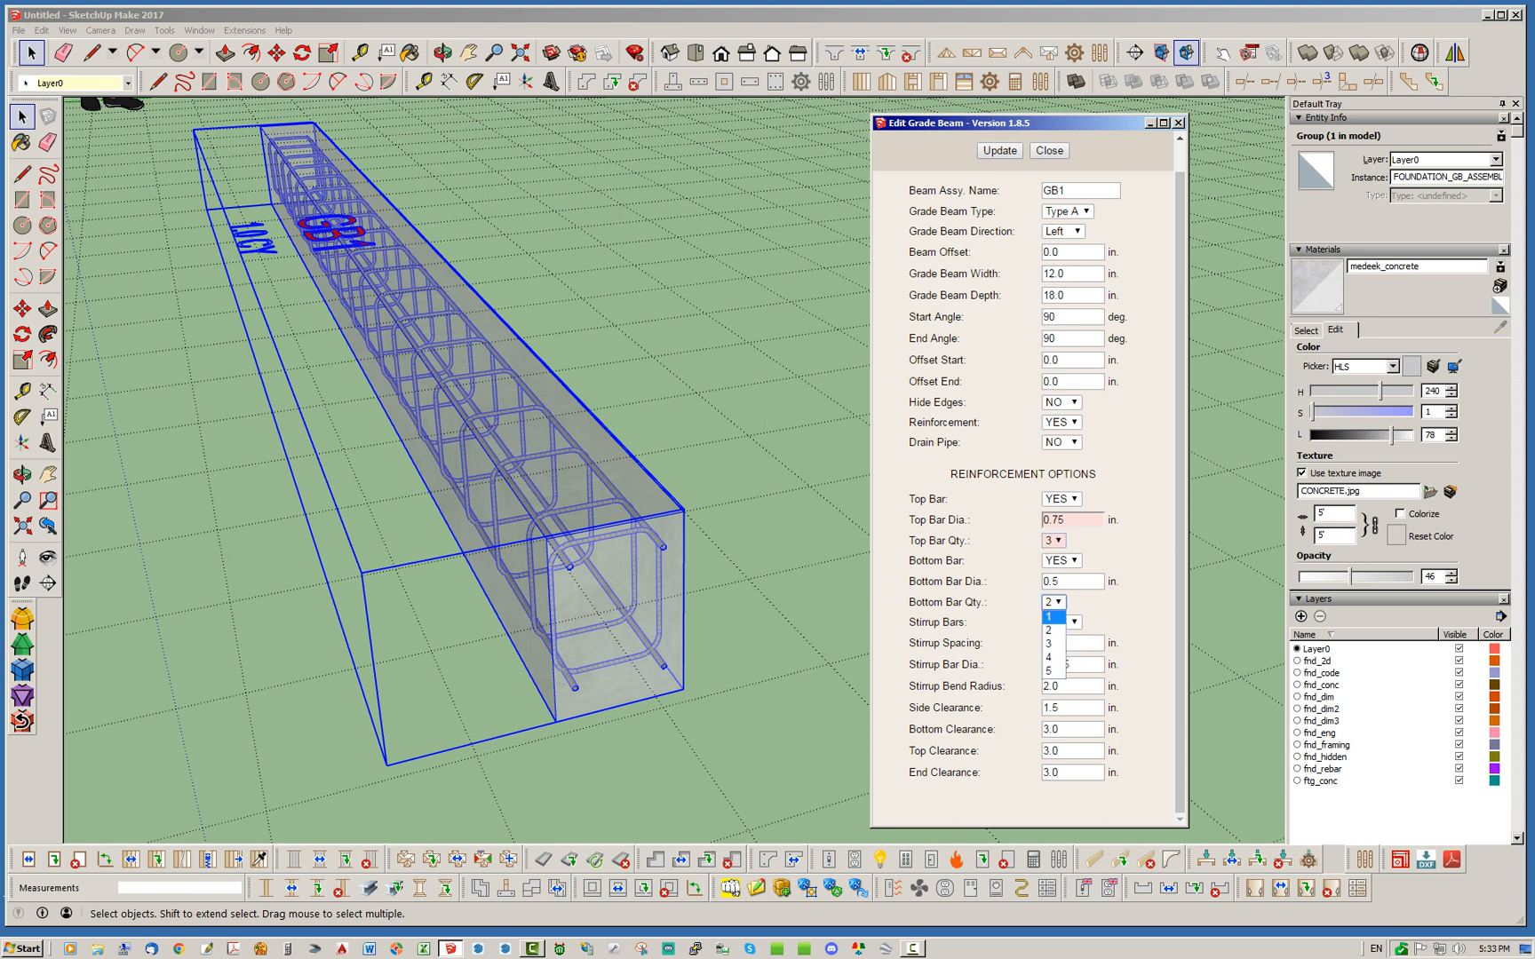
pyautogui.click(1051, 658)
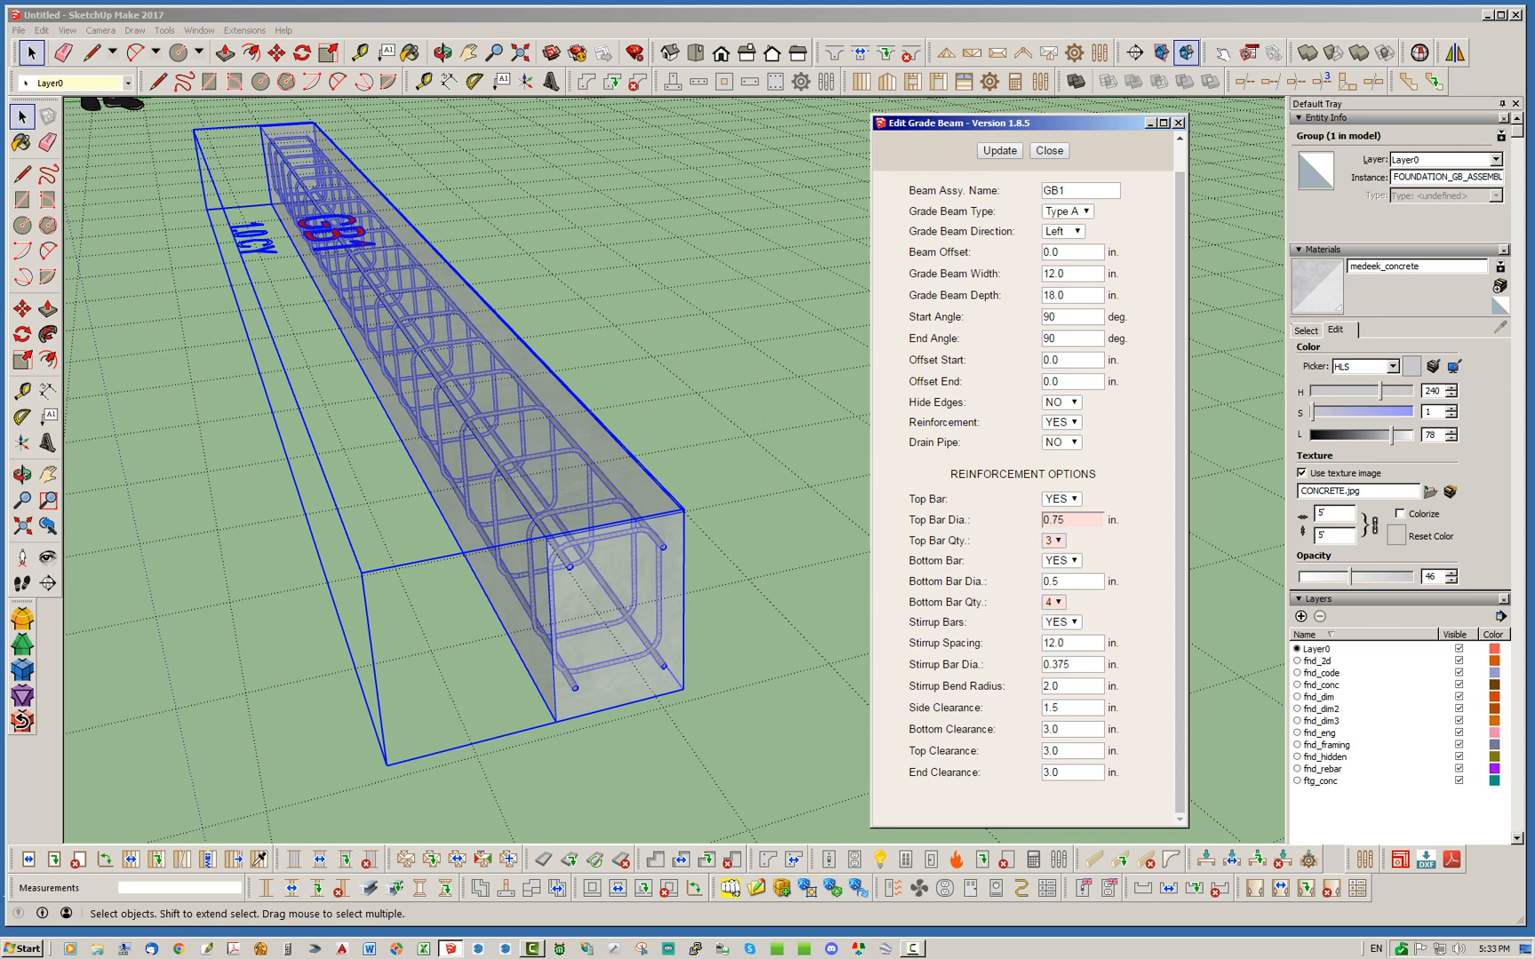
pyautogui.click(999, 151)
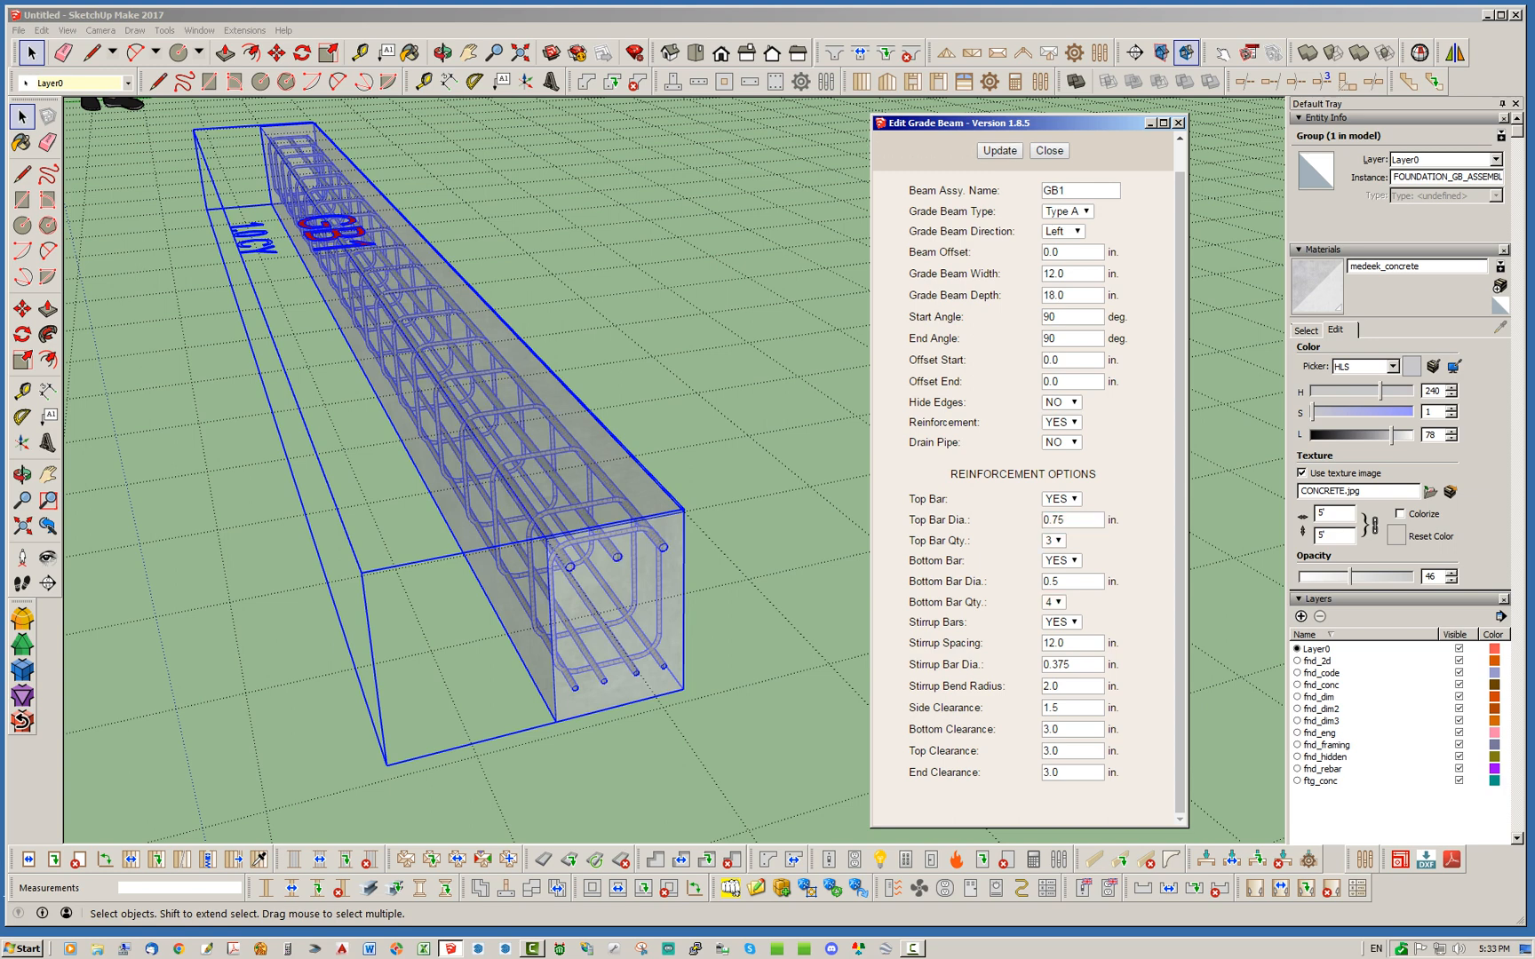
pyautogui.click(1049, 151)
pyautogui.click(839, 426)
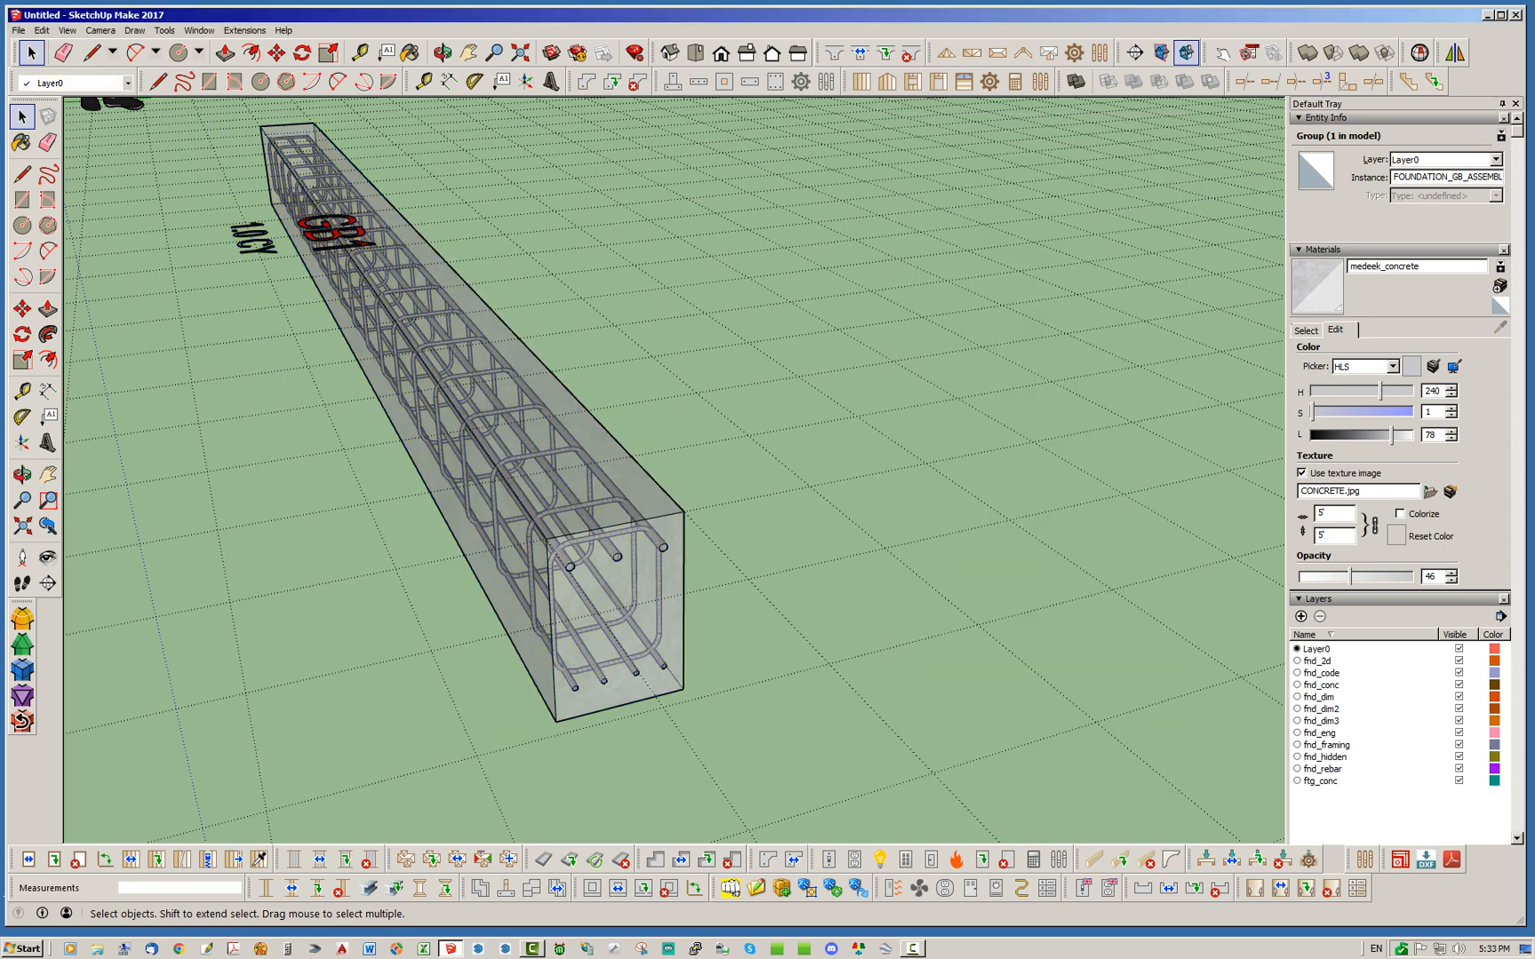
# Step: Open the grade beam's parameters for editing and set its stirrup spacing to 16 in
pyautogui.scroll(5, 621, 607)
pyautogui.moveTo(620, 533); pyautogui.dragTo(755, 542, button='middle')
pyautogui.scroll(-3, 704, 484)
pyautogui.rightClick(699, 469)
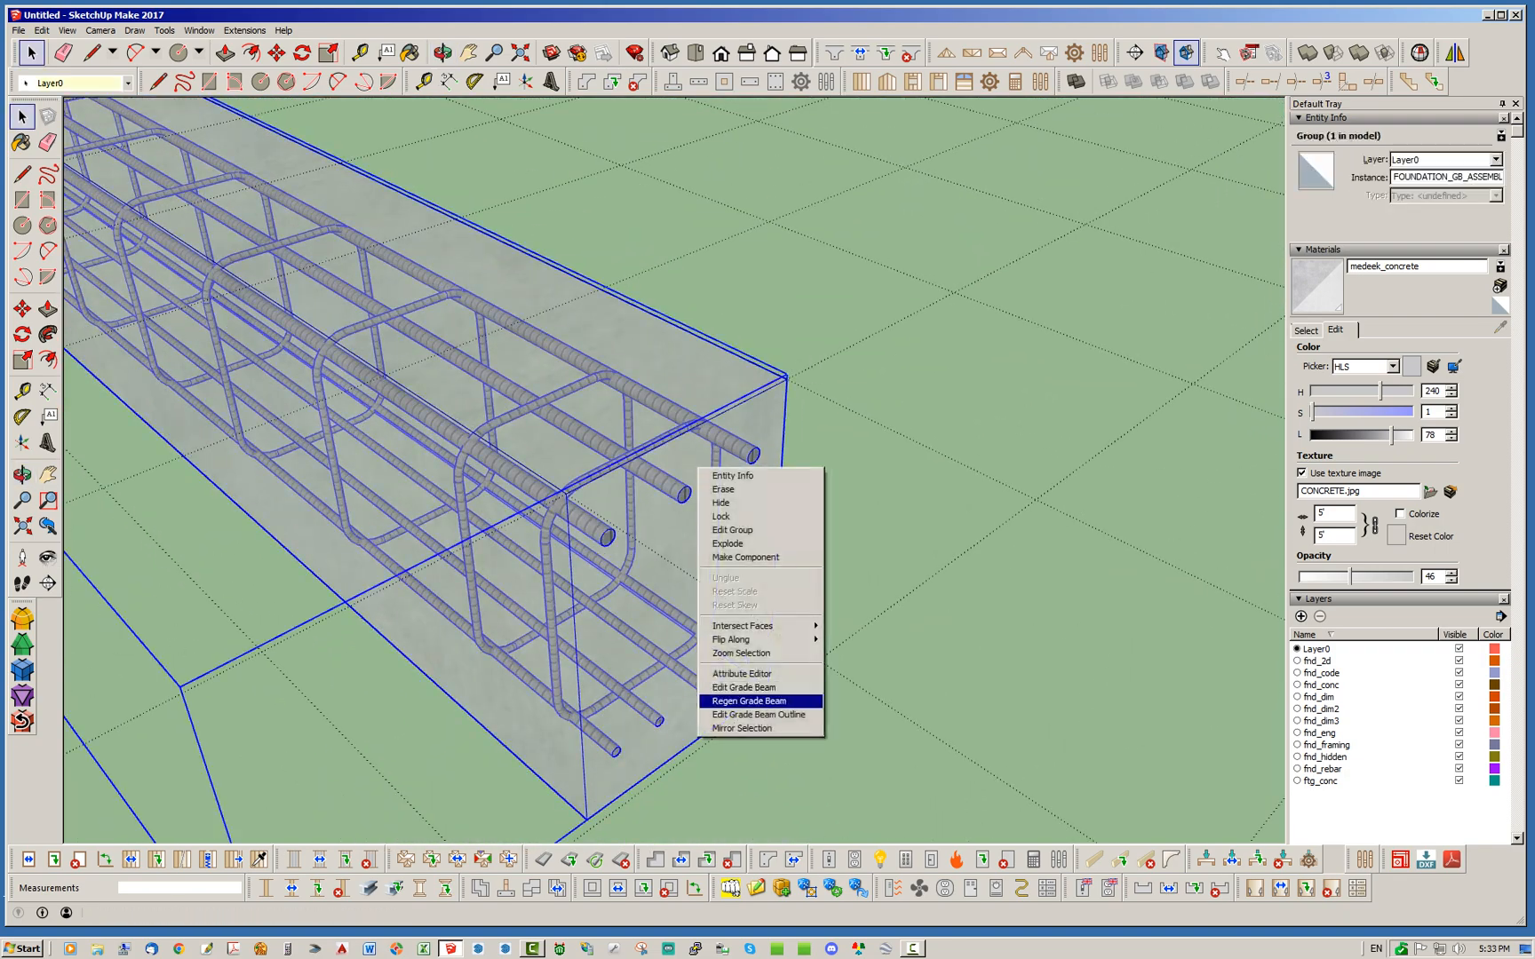
pyautogui.click(744, 688)
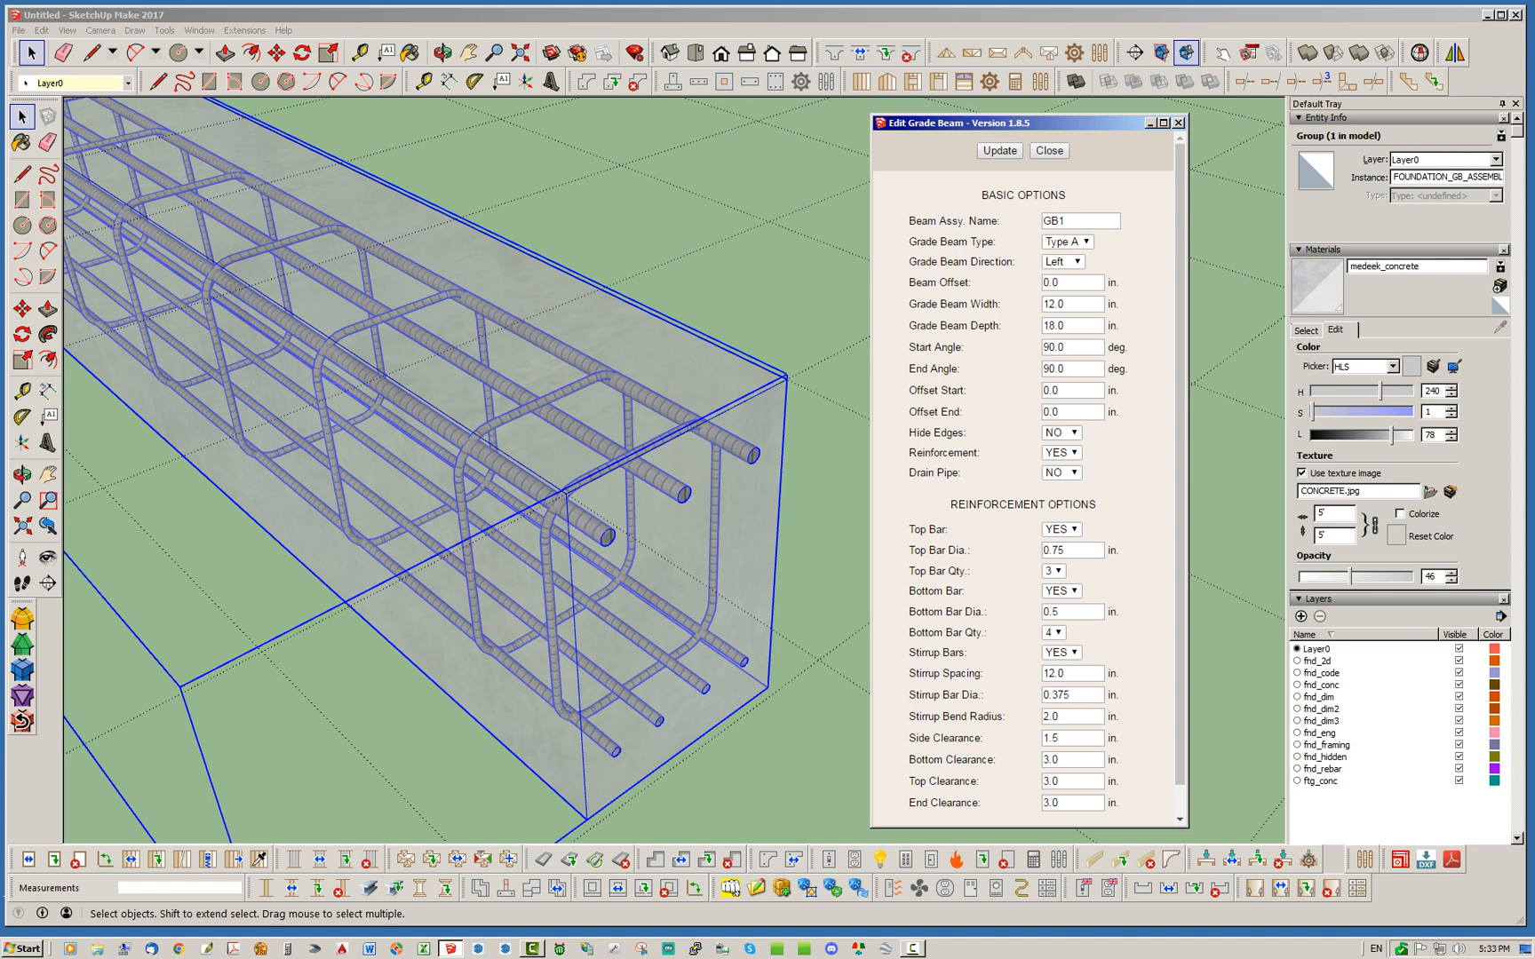
pyautogui.moveTo(524, 542); pyautogui.dragTo(613, 524, button='middle')
pyautogui.scroll(-4, 613, 533)
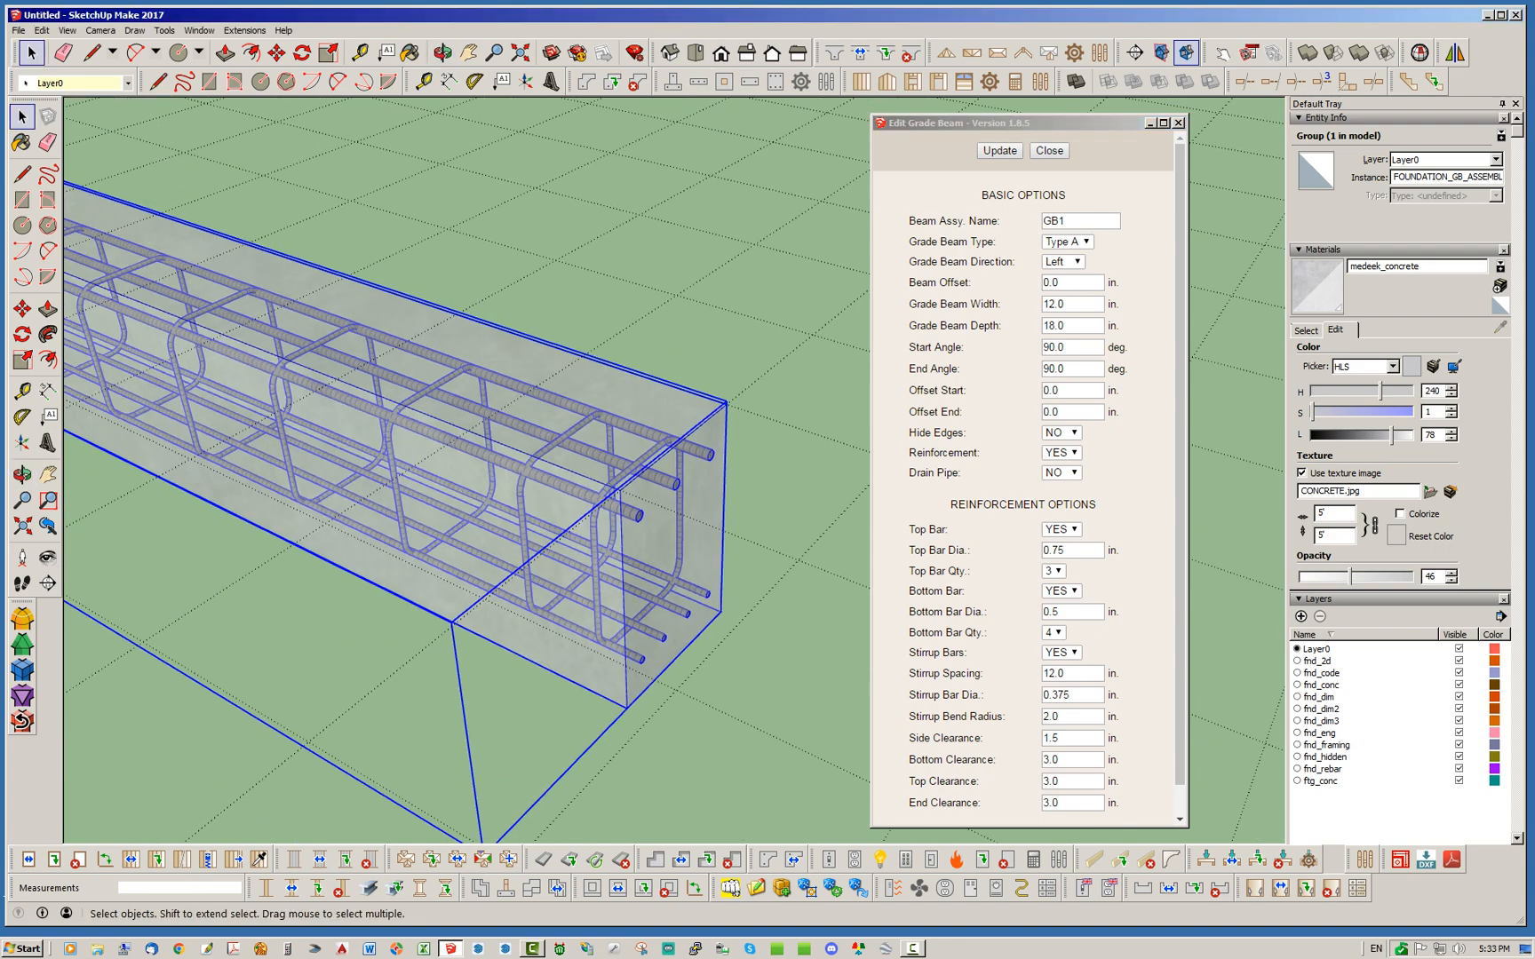
pyautogui.scroll(3, 266, 382)
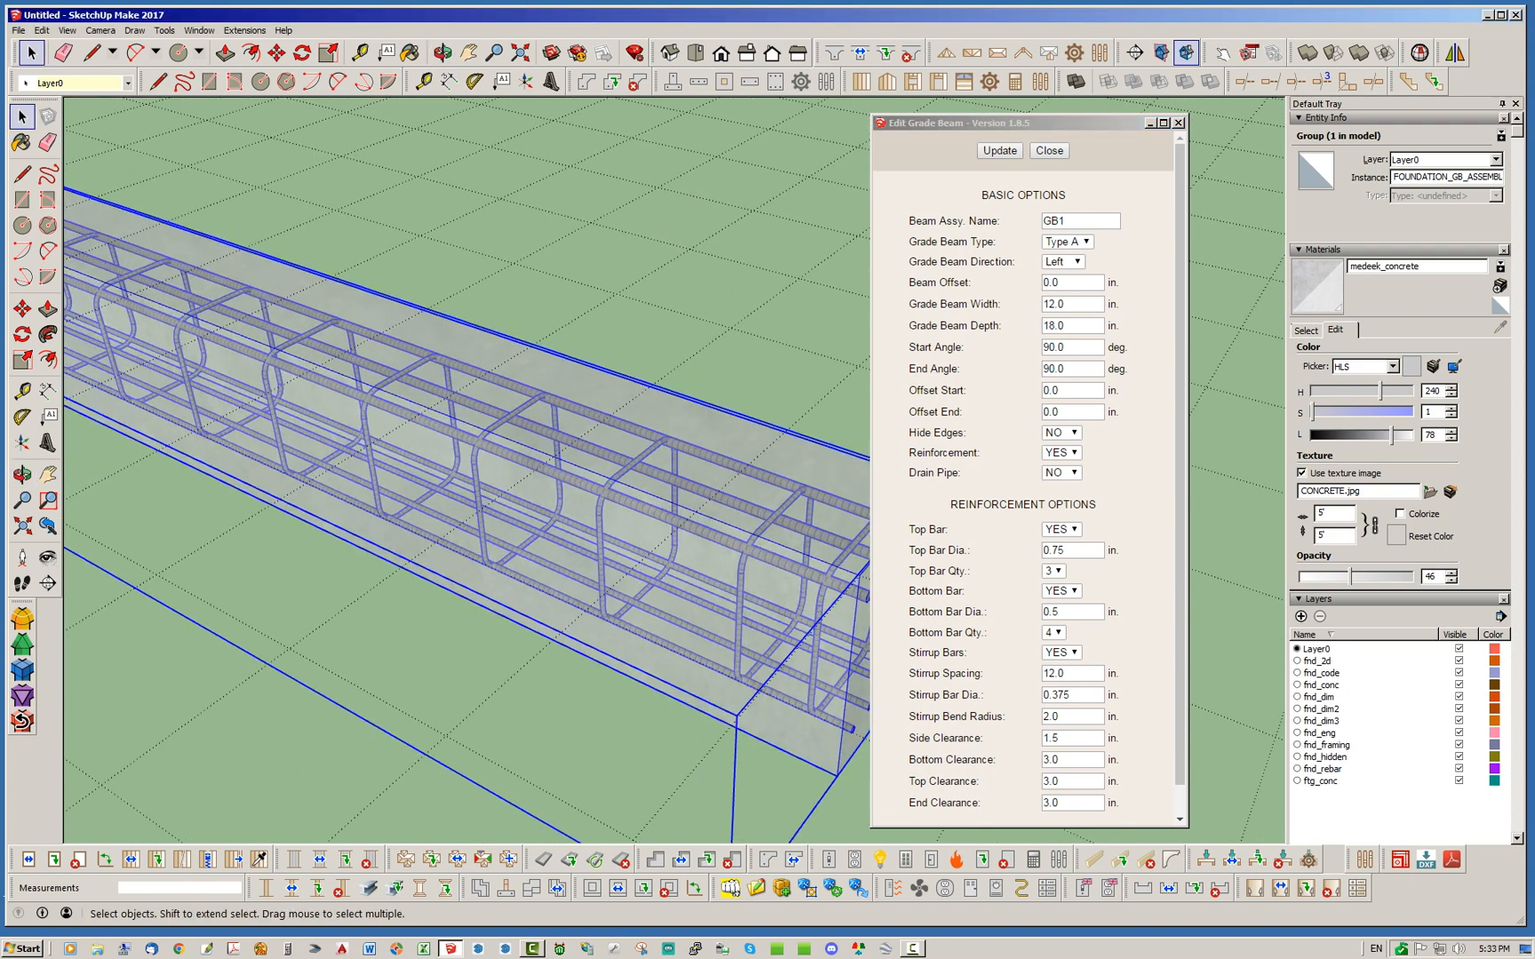
pyautogui.doubleClick(1053, 673)
pyautogui.write('16')
pyautogui.click(1141, 677)
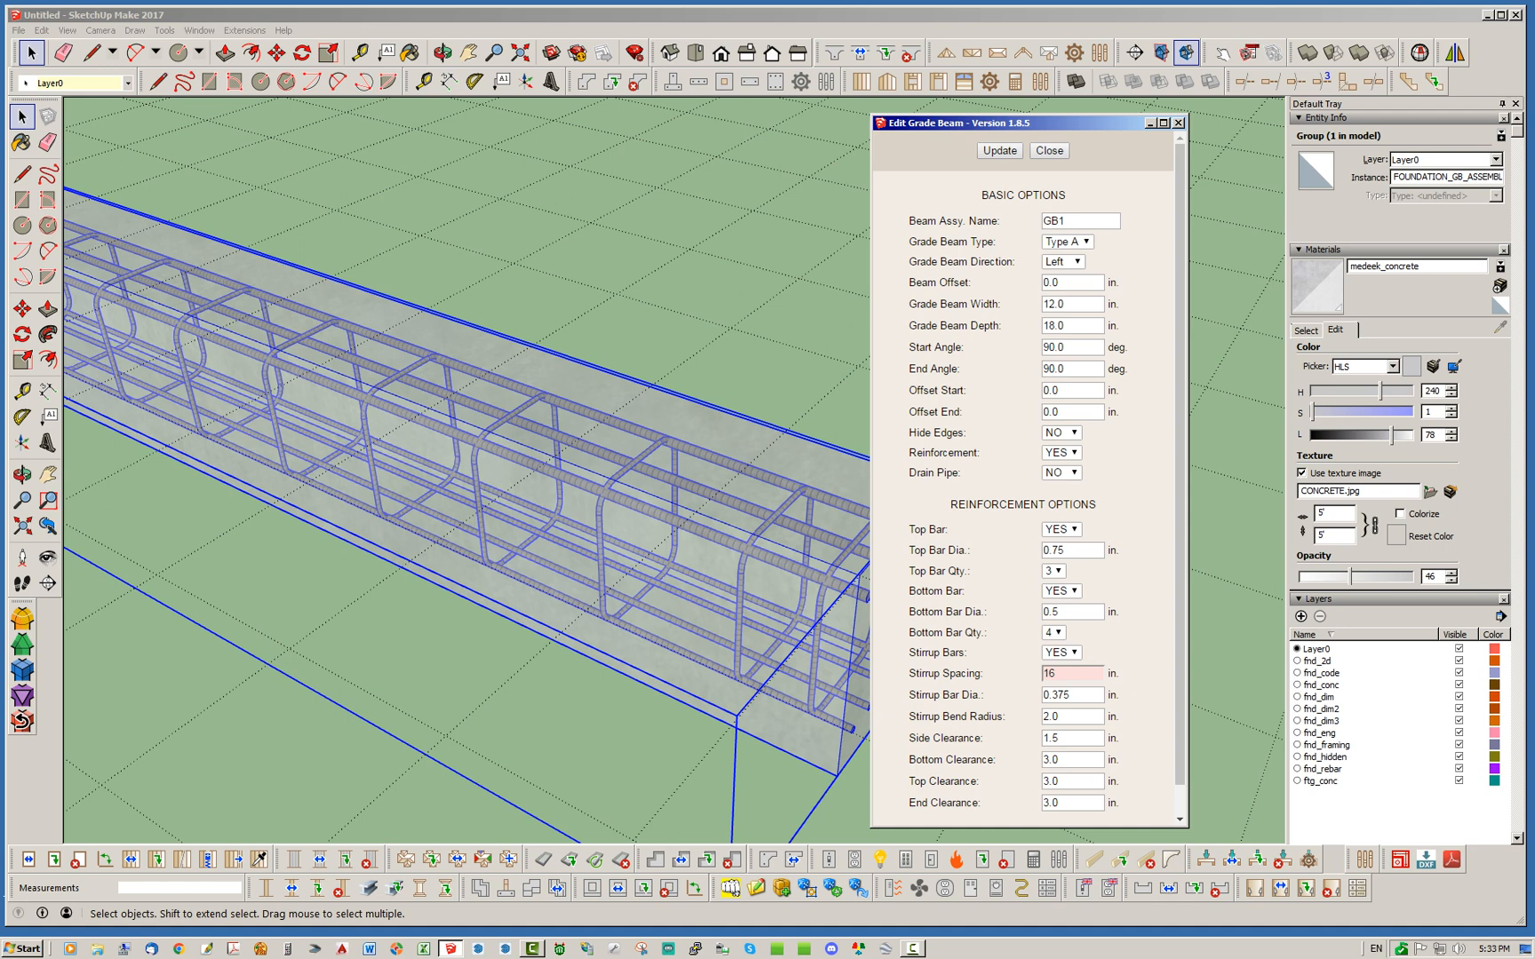
# Step: Set the stirrup bend radius to 1.5 in and update the grade beam
pyautogui.doubleClick(1053, 717)
pyautogui.write('1.5')
pyautogui.press('Return')
pyautogui.click(1000, 151)
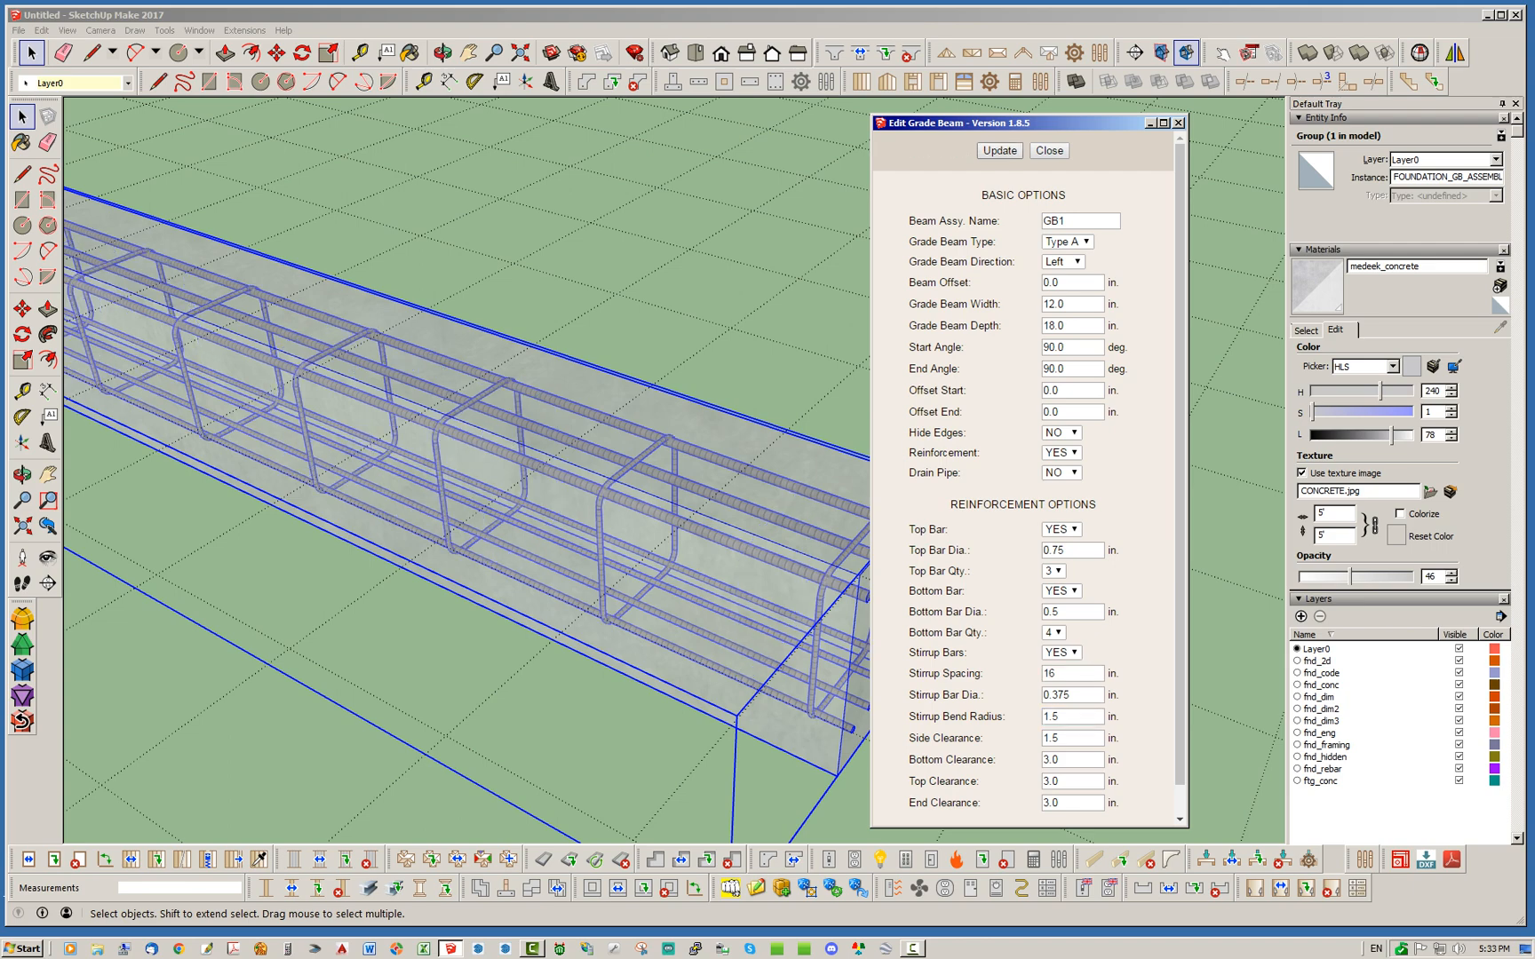
# Step: Set the stirrup spacing to 12 in and update the grade beam
pyautogui.scroll(-4, 693, 560)
pyautogui.moveTo(693, 560); pyautogui.dragTo(844, 524, button='middle')
pyautogui.scroll(-3, 466, 532)
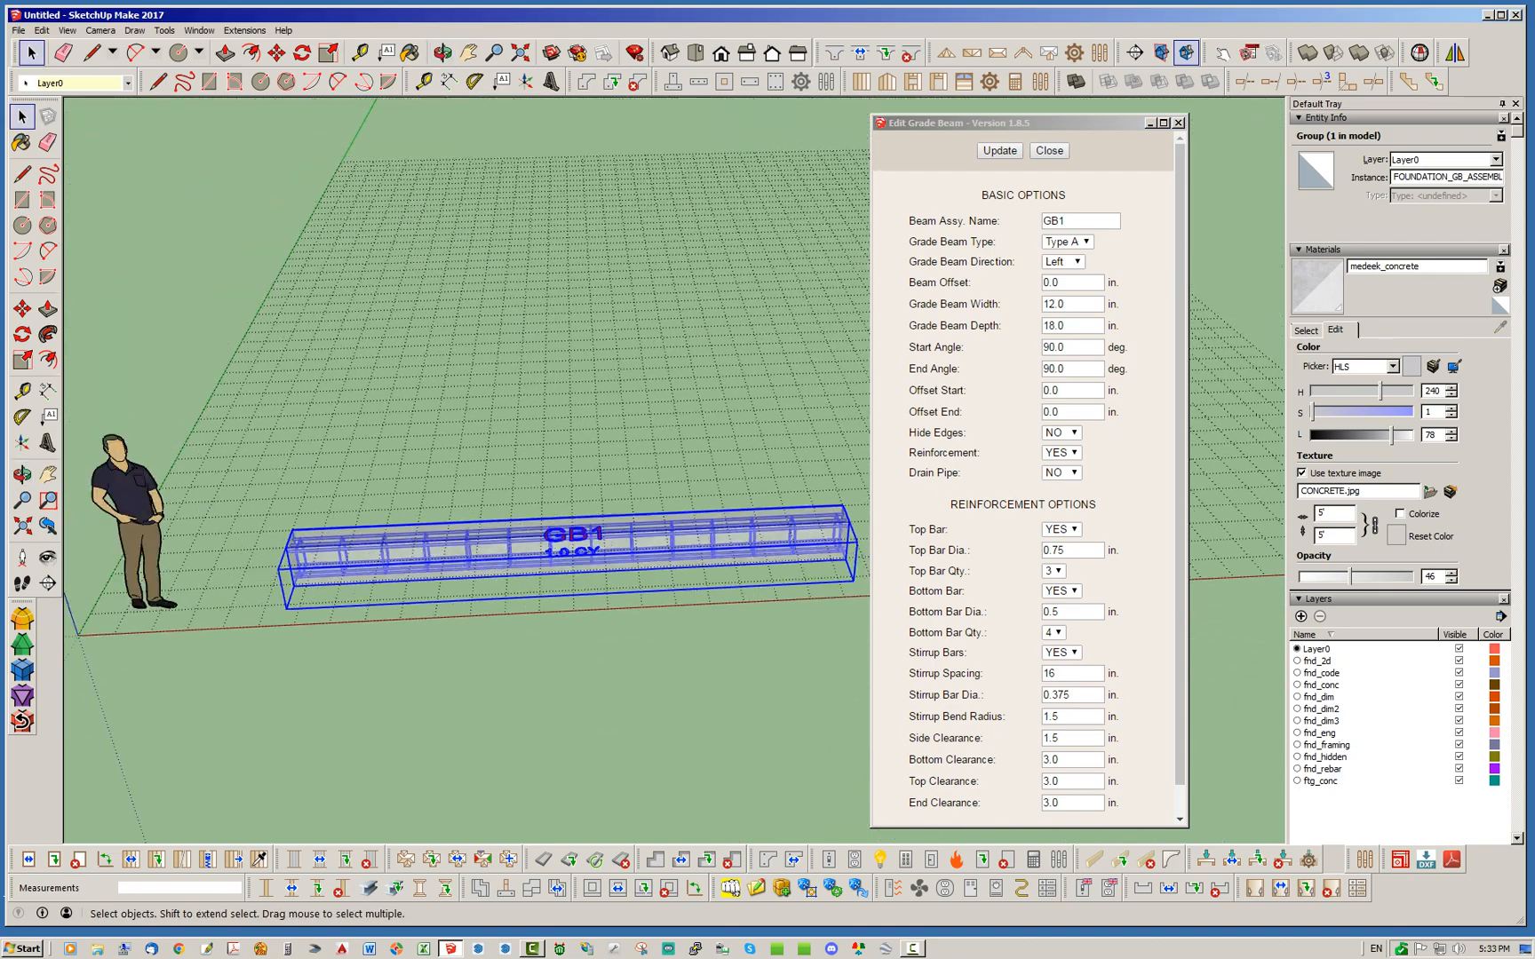
pyautogui.scroll(6, 466, 533)
pyautogui.moveTo(466, 533)
pyautogui.mouseDown(button='middle')
pyautogui.moveTo(648, 506)
pyautogui.moveTo(621, 471)
pyautogui.moveTo(612, 484)
pyautogui.mouseUp(button='middle')
pyautogui.scroll(3, 486, 522)
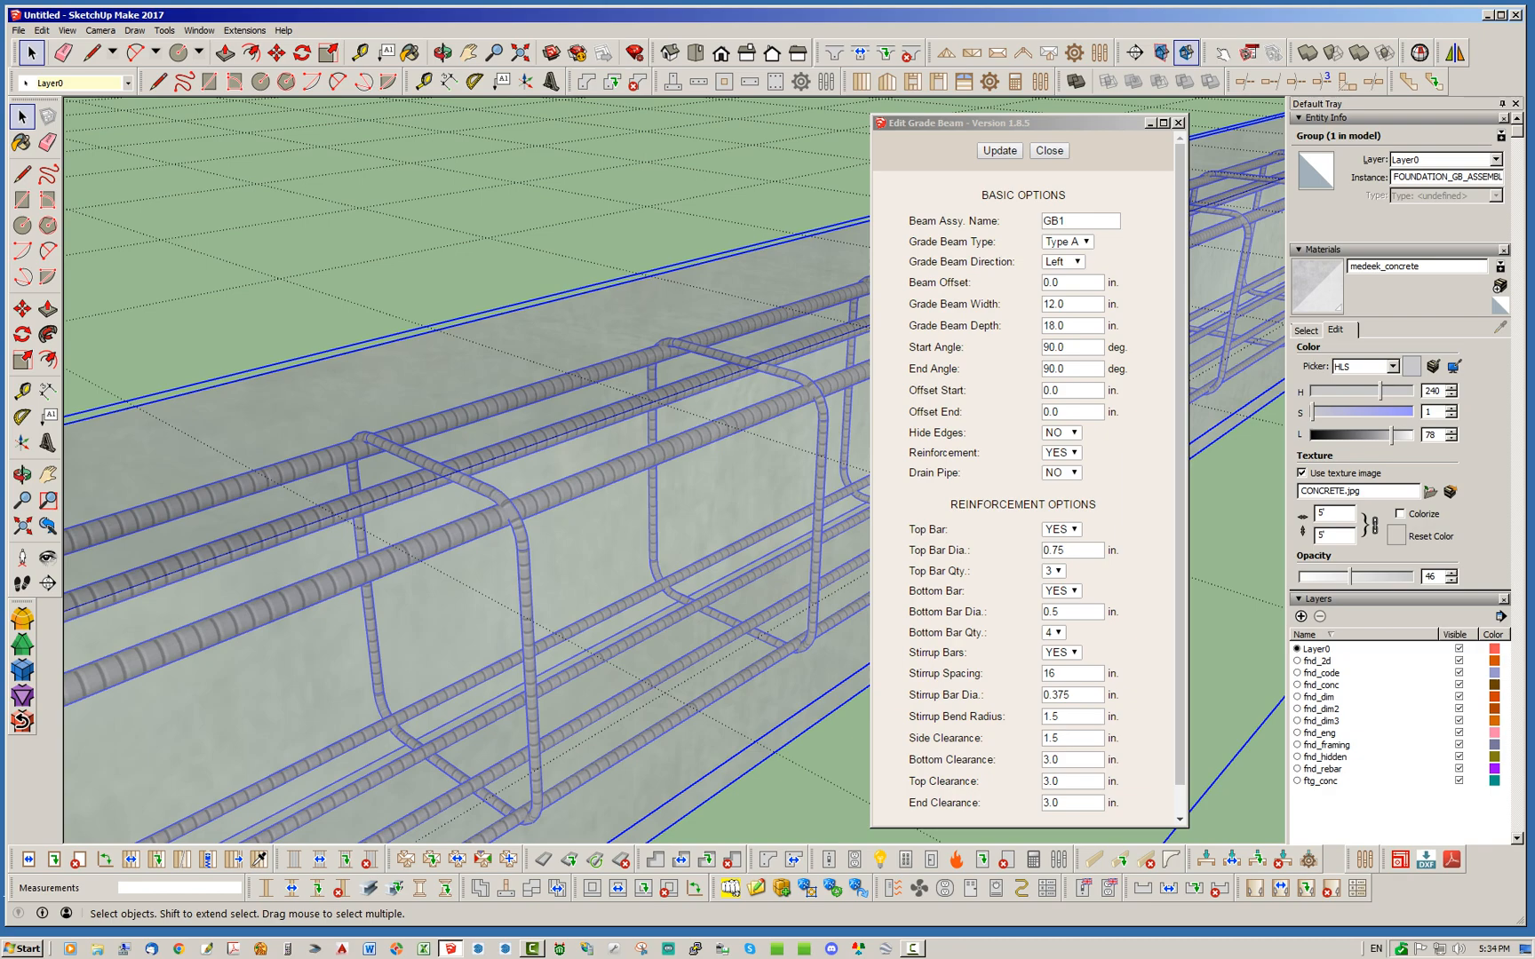
pyautogui.scroll(-10, 486, 522)
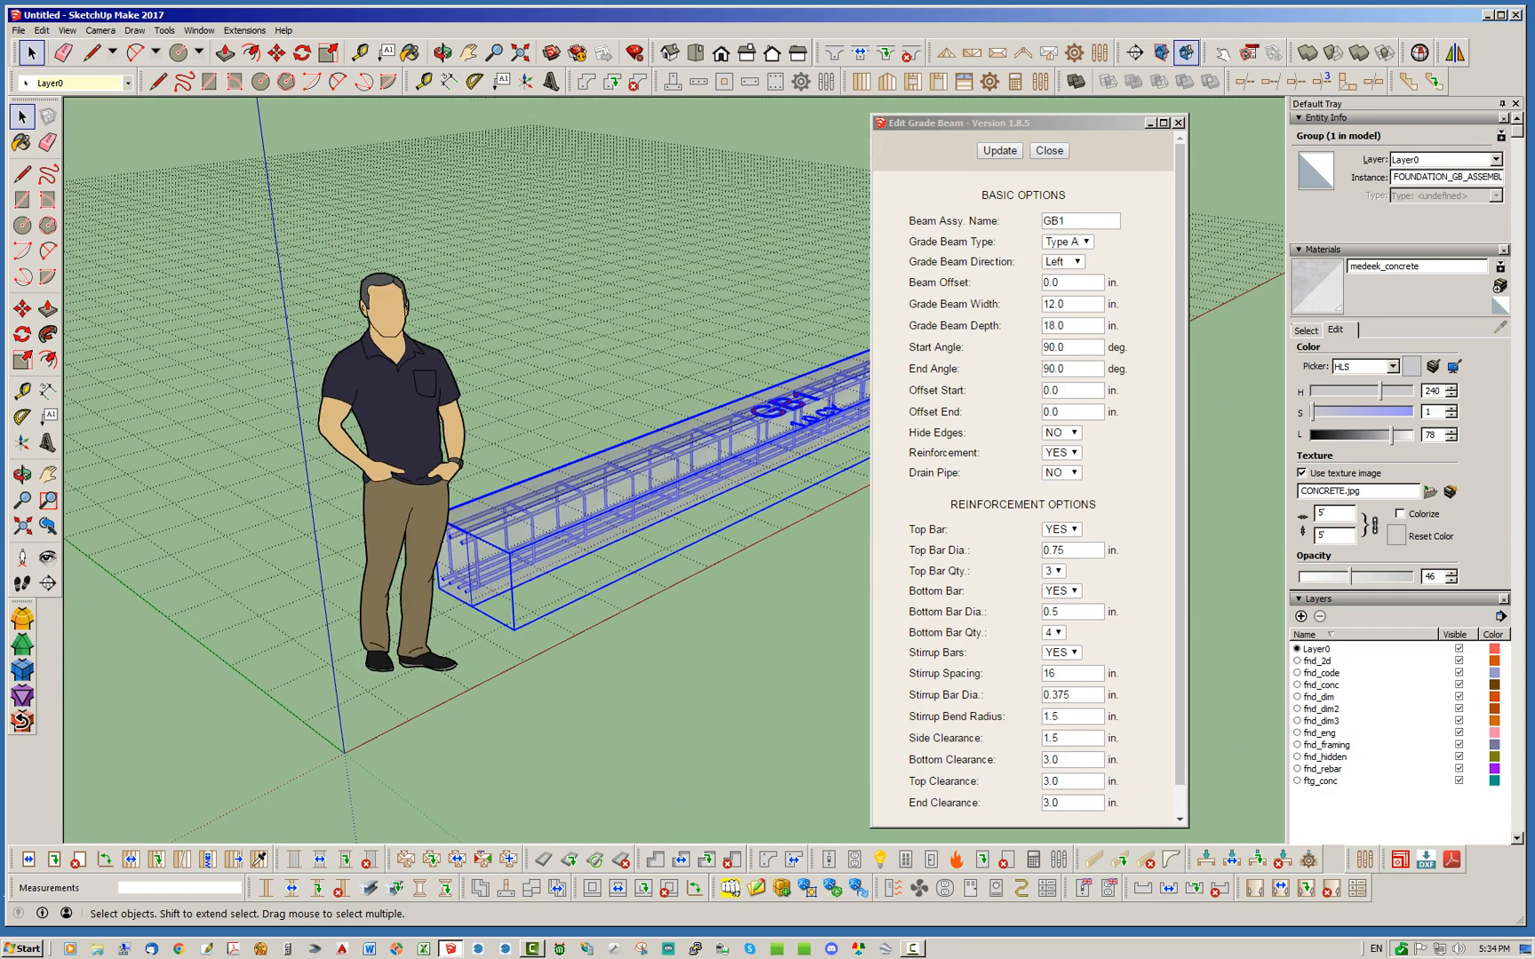
pyautogui.moveTo(1068, 674); pyautogui.dragTo(1043, 666)
pyautogui.write('12')
pyautogui.press('Return')
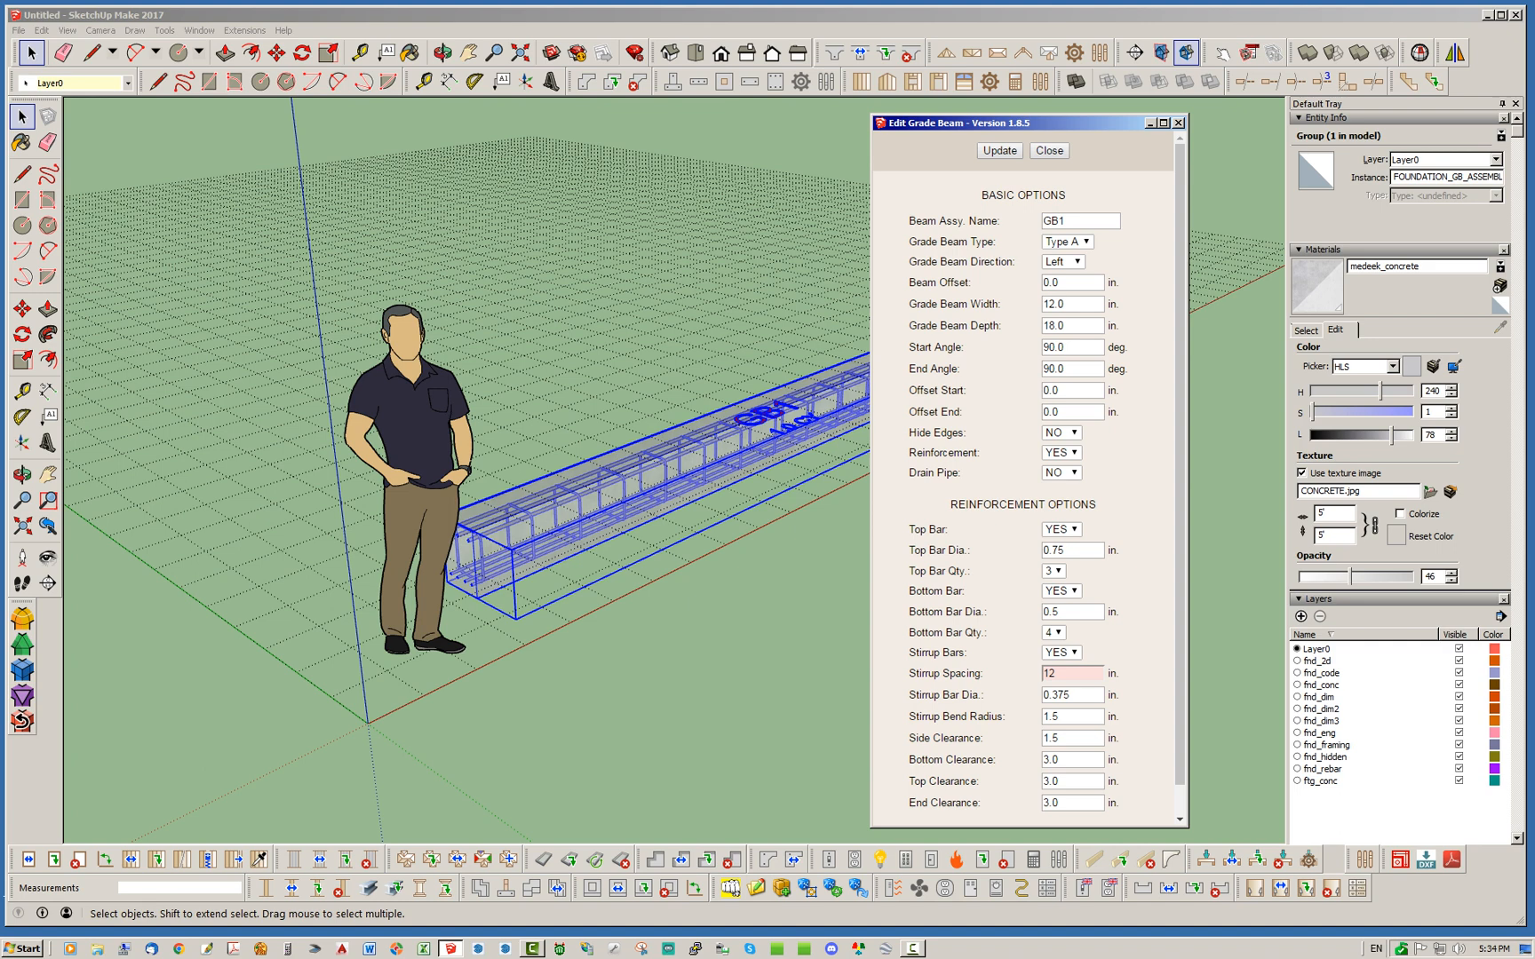
pyautogui.click(999, 150)
# Step: Set the reinforcement end clearance to 2 in and update the grade beam
pyautogui.moveTo(755, 524); pyautogui.dragTo(586, 553, button='middle')
pyautogui.scroll(10, 533, 497)
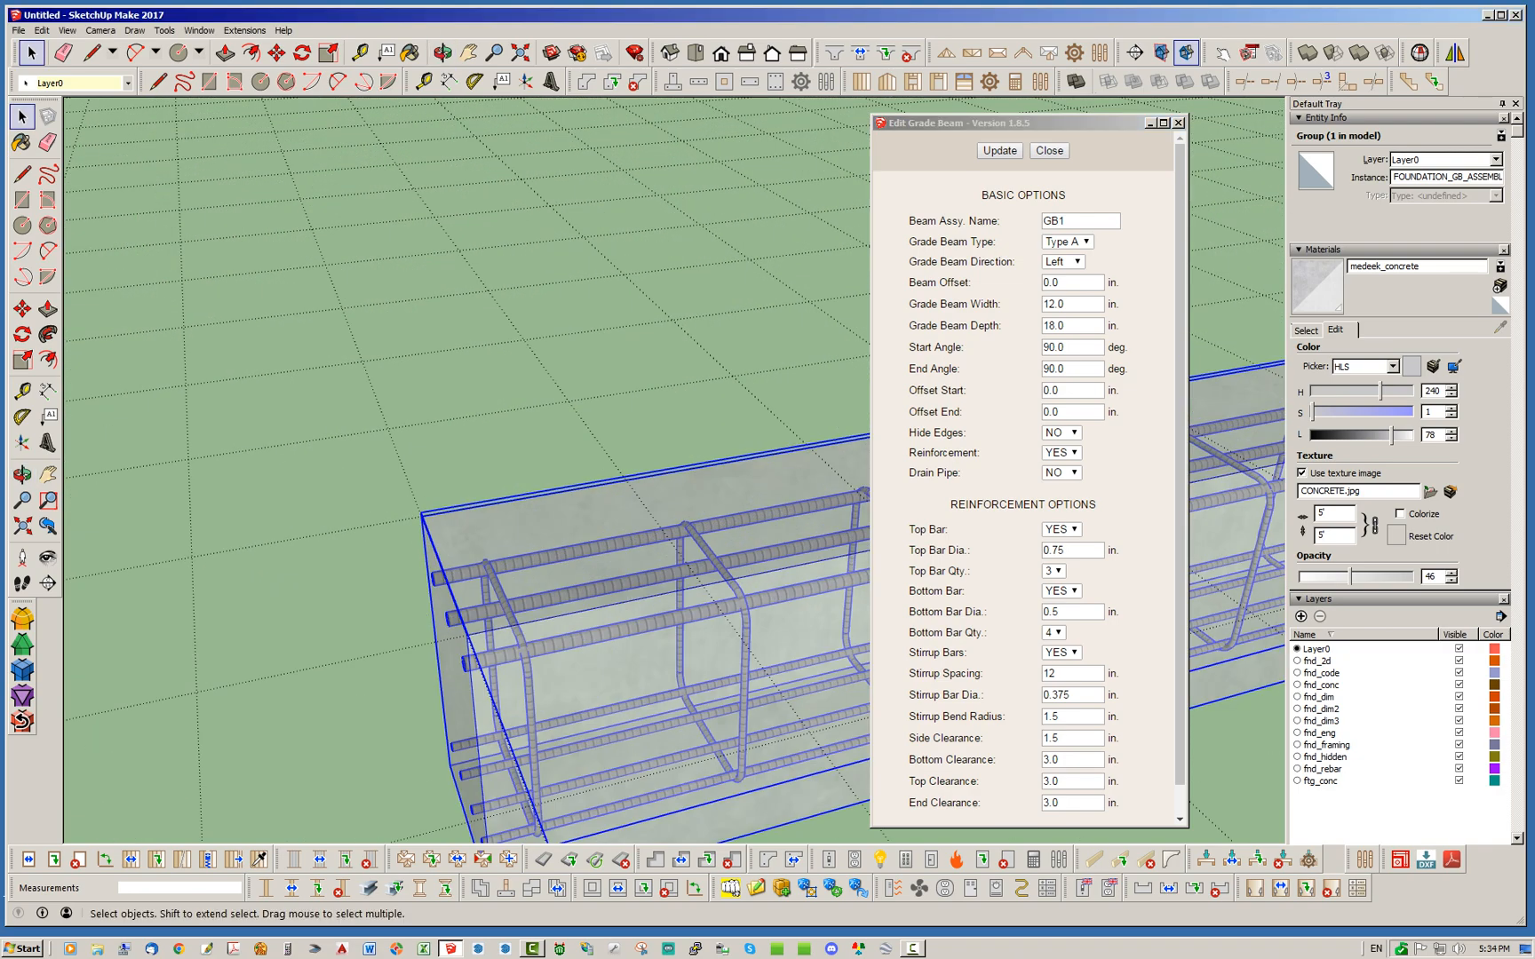
pyautogui.moveTo(532, 507); pyautogui.dragTo(586, 505, button='middle')
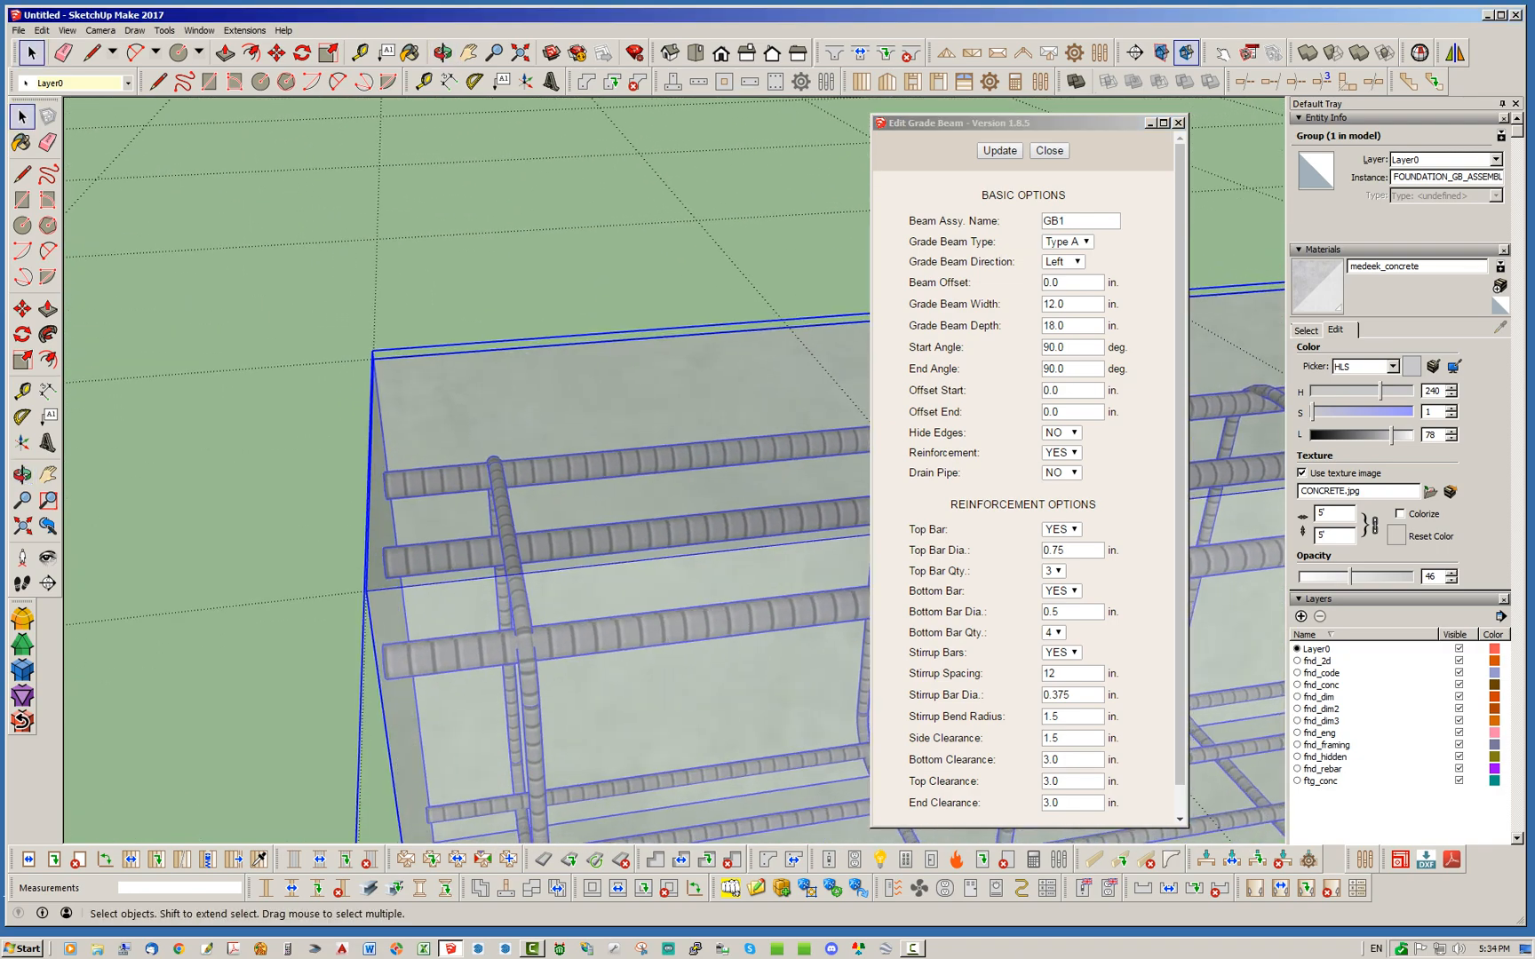
pyautogui.scroll(-10, 693, 568)
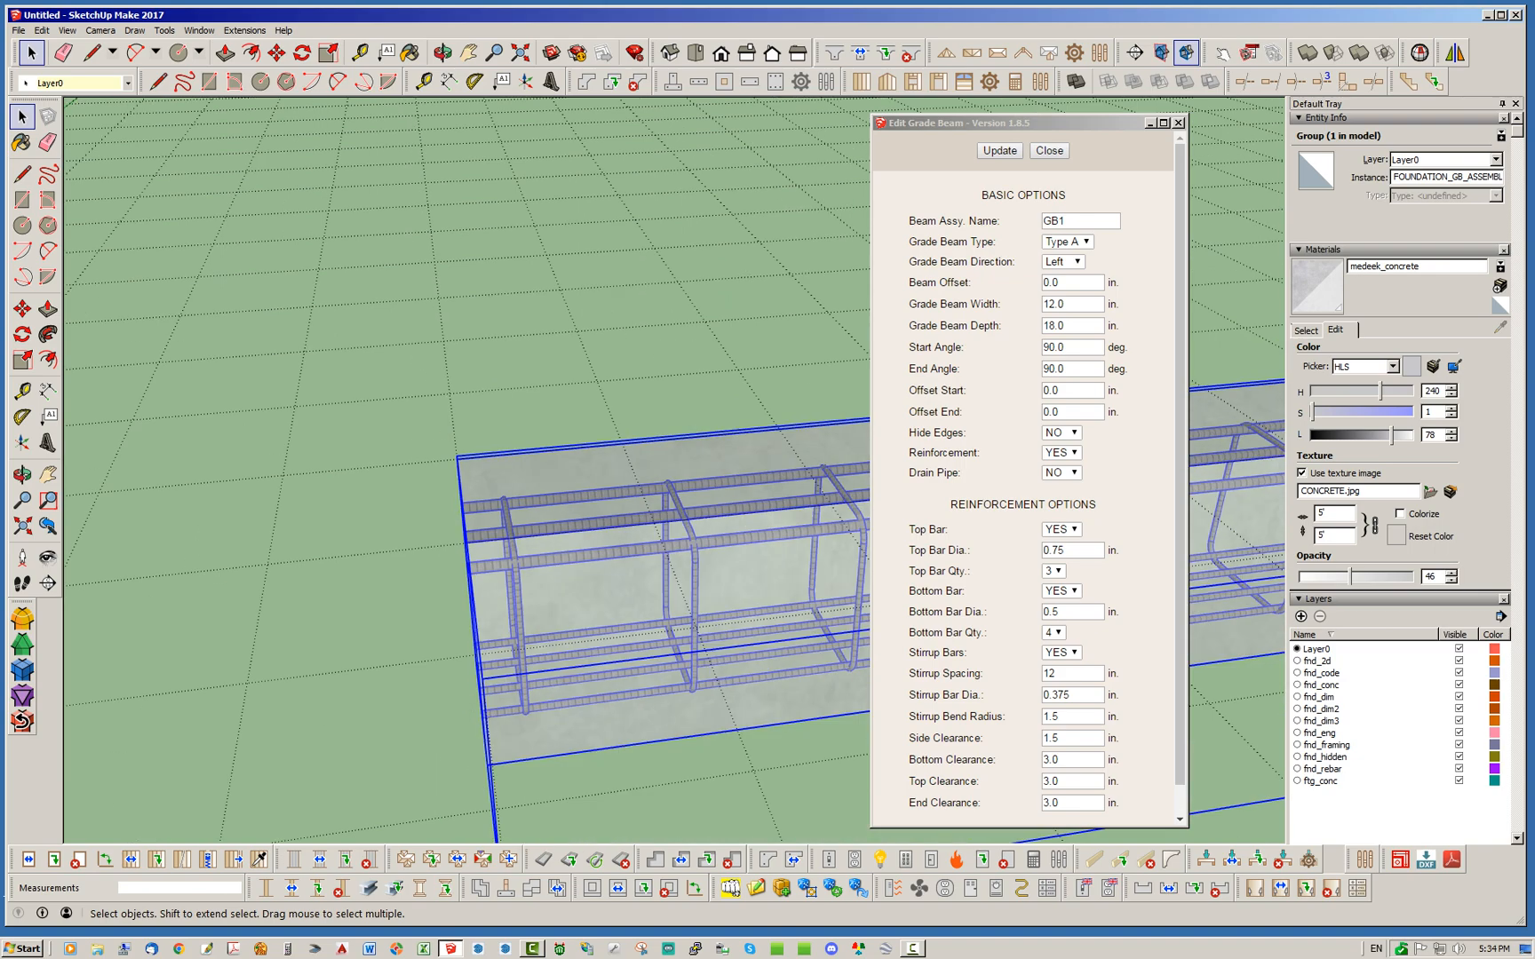
pyautogui.scroll(5, 693, 568)
pyautogui.scroll(6, 666, 560)
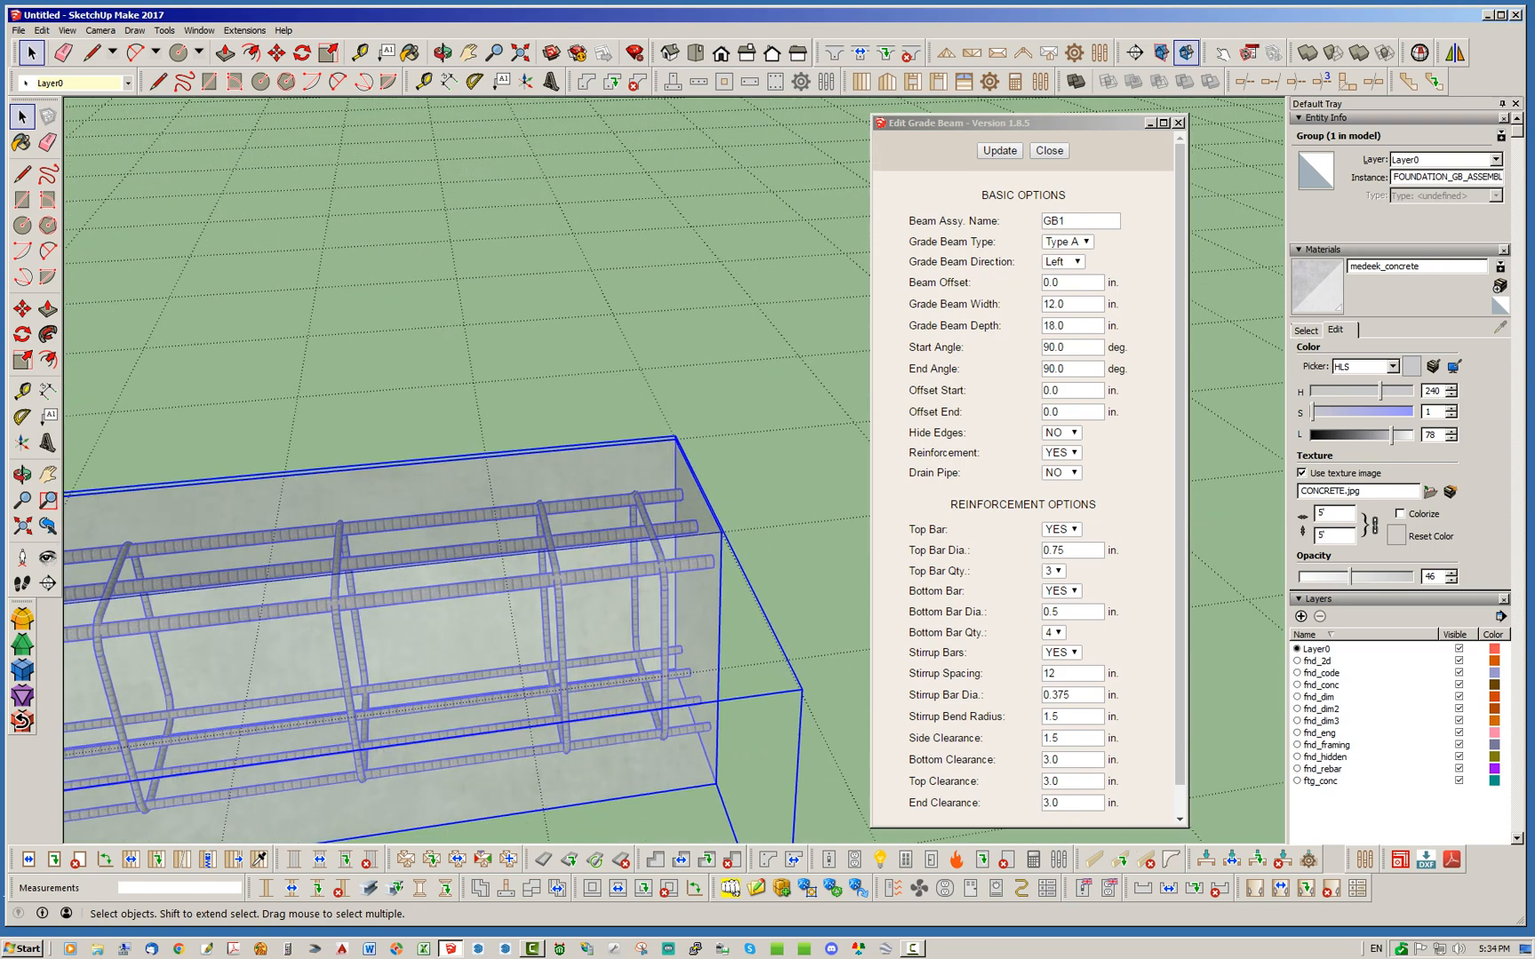
pyautogui.scroll(-7, 666, 559)
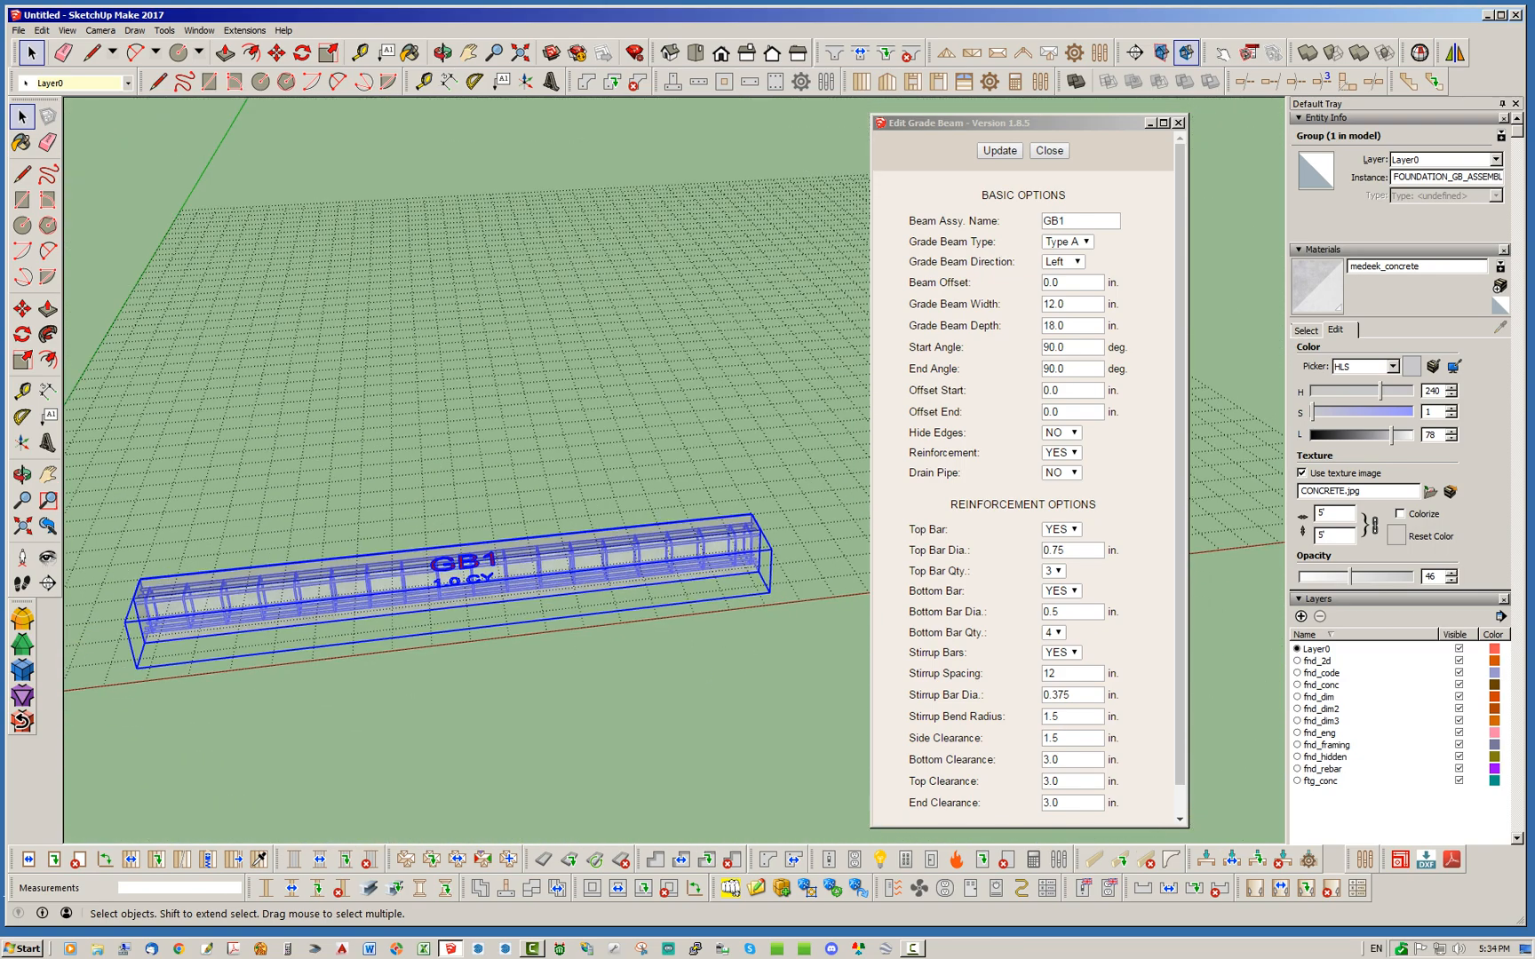
pyautogui.doubleClick(1052, 802)
pyautogui.write('2')
pyautogui.click(999, 150)
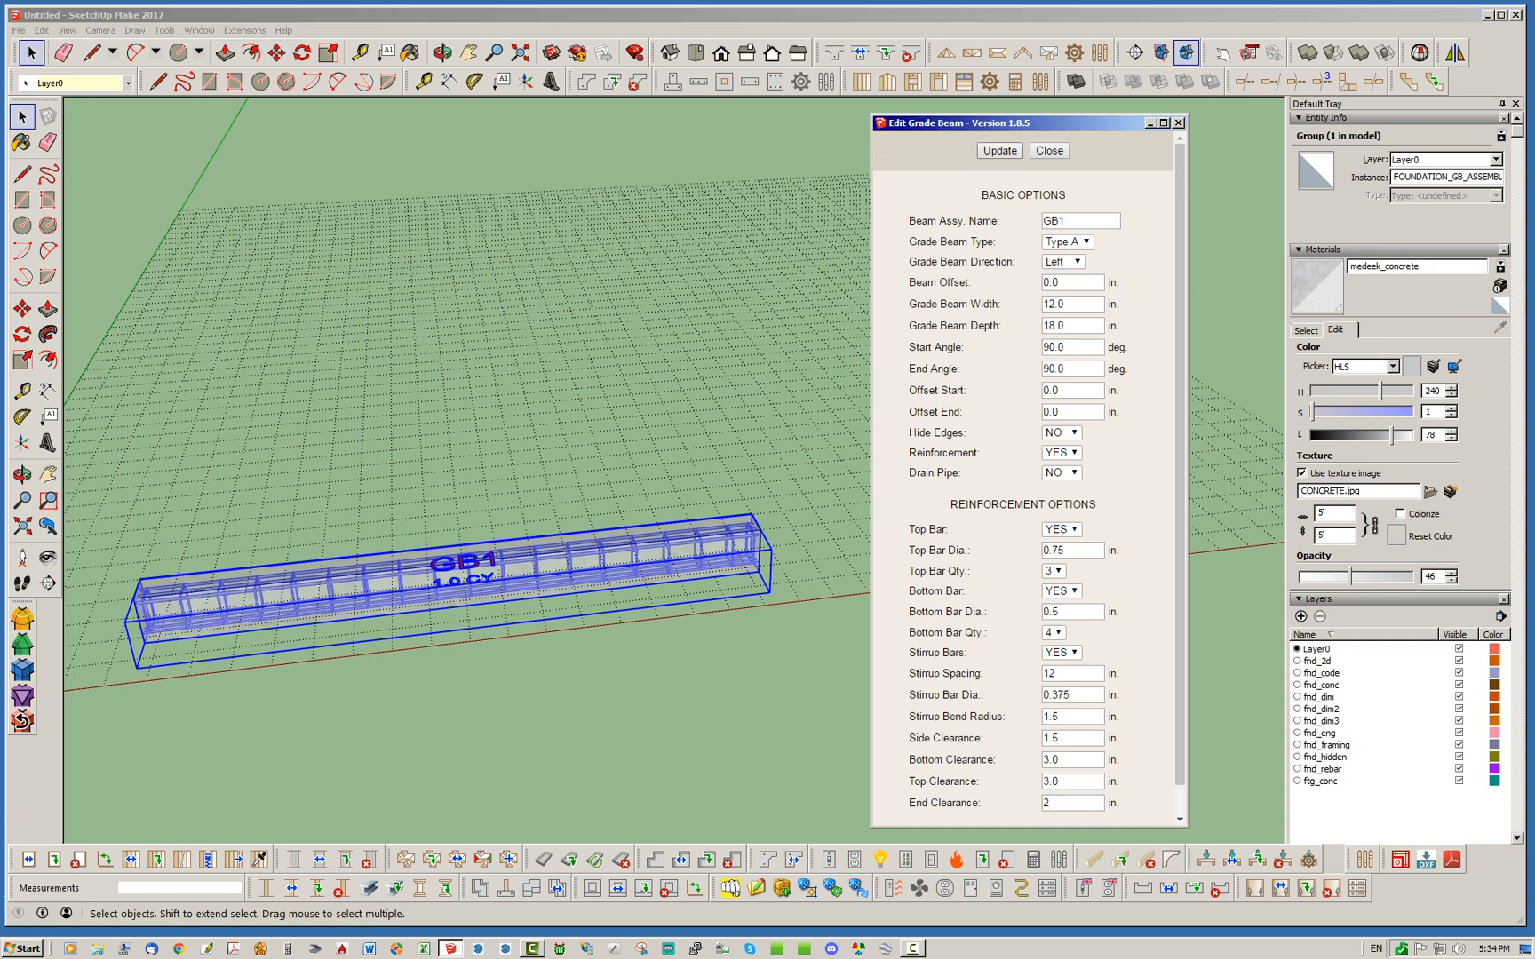
# Step: Examine the longitudinal bar ends and the clearance to the concrete faces at the ends of the grade beam
pyautogui.scroll(10, 721, 558)
pyautogui.moveTo(715, 555); pyautogui.dragTo(621, 466, button='middle')
pyautogui.scroll(-15, 380, 569)
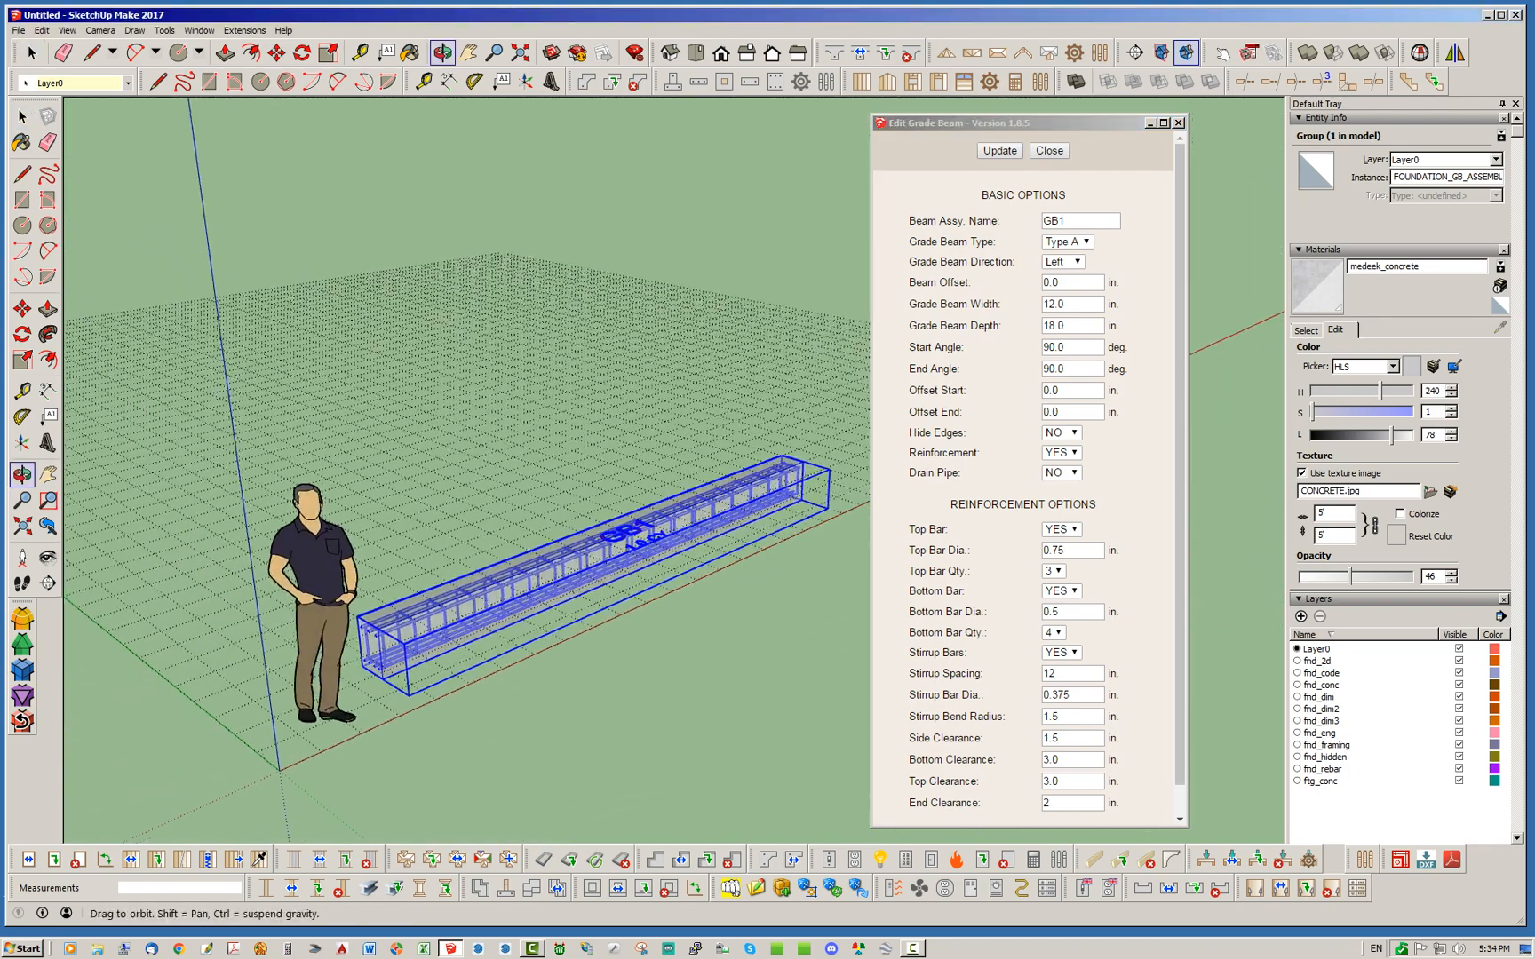
pyautogui.moveTo(457, 590); pyautogui.dragTo(444, 581, button='middle')
pyautogui.scroll(8, 444, 581)
pyautogui.scroll(-9, 544, 566)
pyautogui.scroll(8, 507, 565)
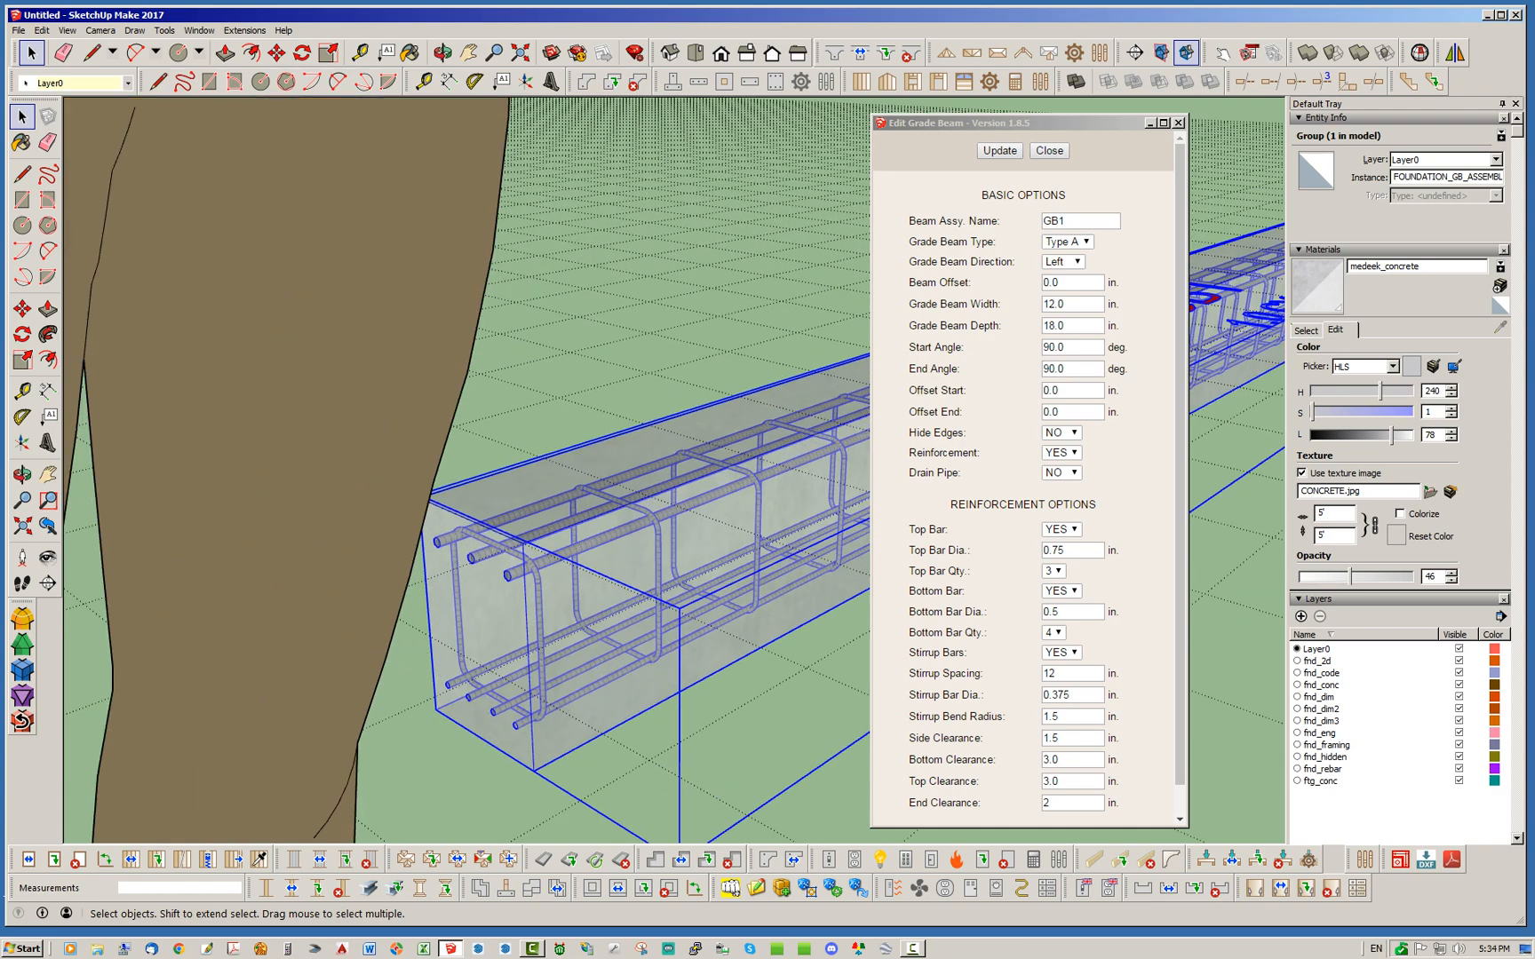
pyautogui.scroll(5, 503, 582)
pyautogui.moveTo(504, 582); pyautogui.dragTo(457, 570, button='middle')
pyautogui.scroll(-8, 457, 571)
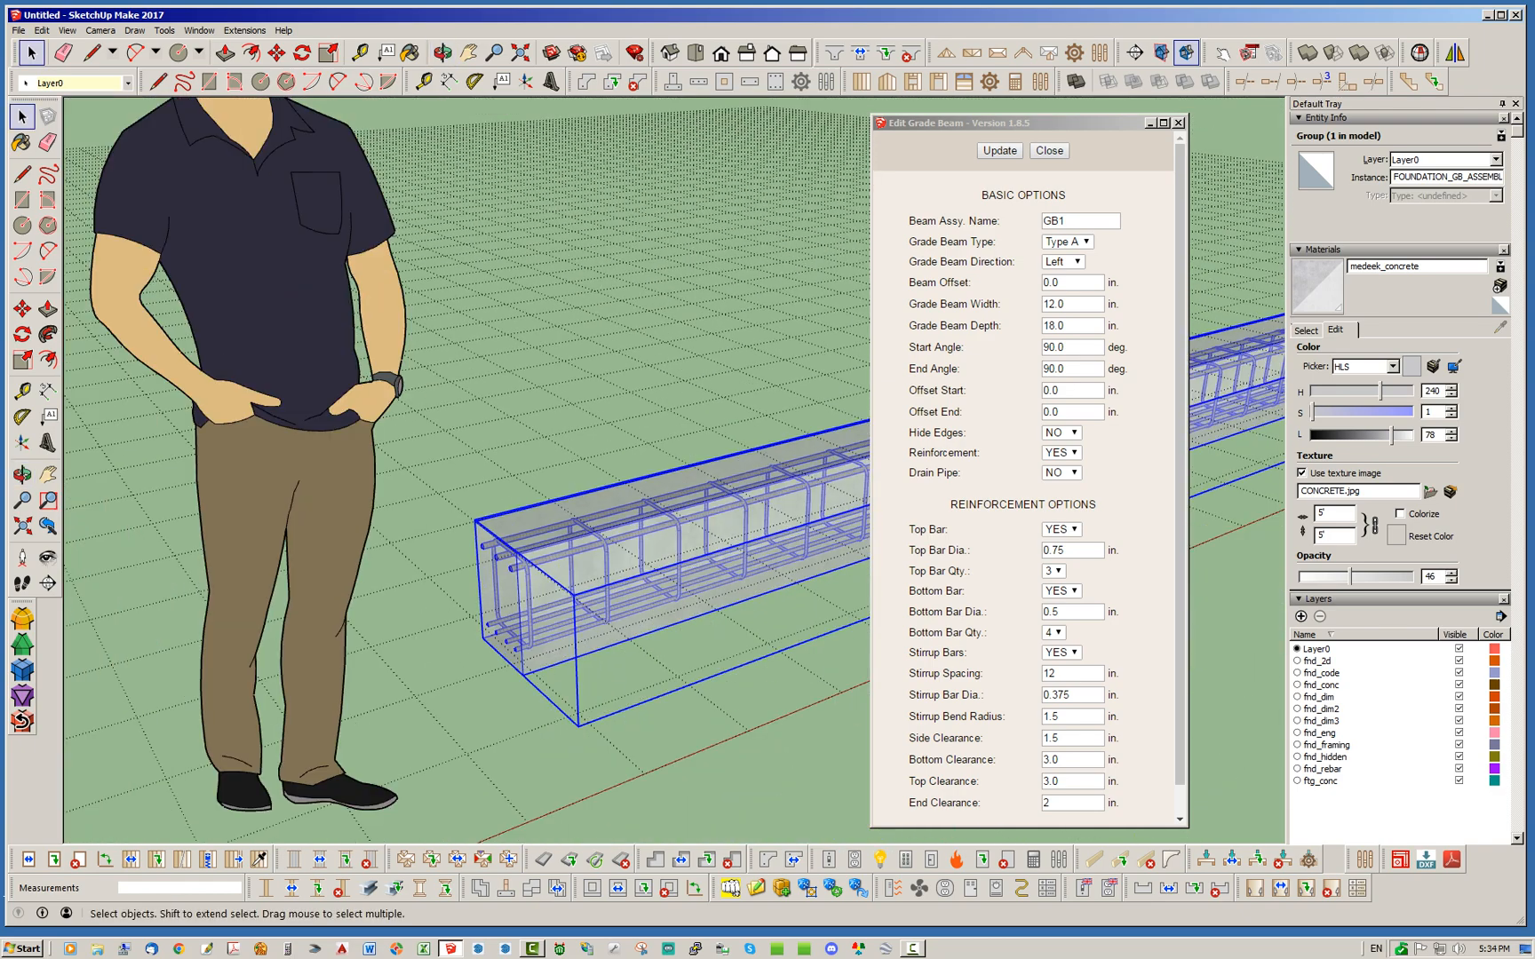
# Step: Set the grade beam's start offset to 3 in and update the beam
pyautogui.click(1021, 124)
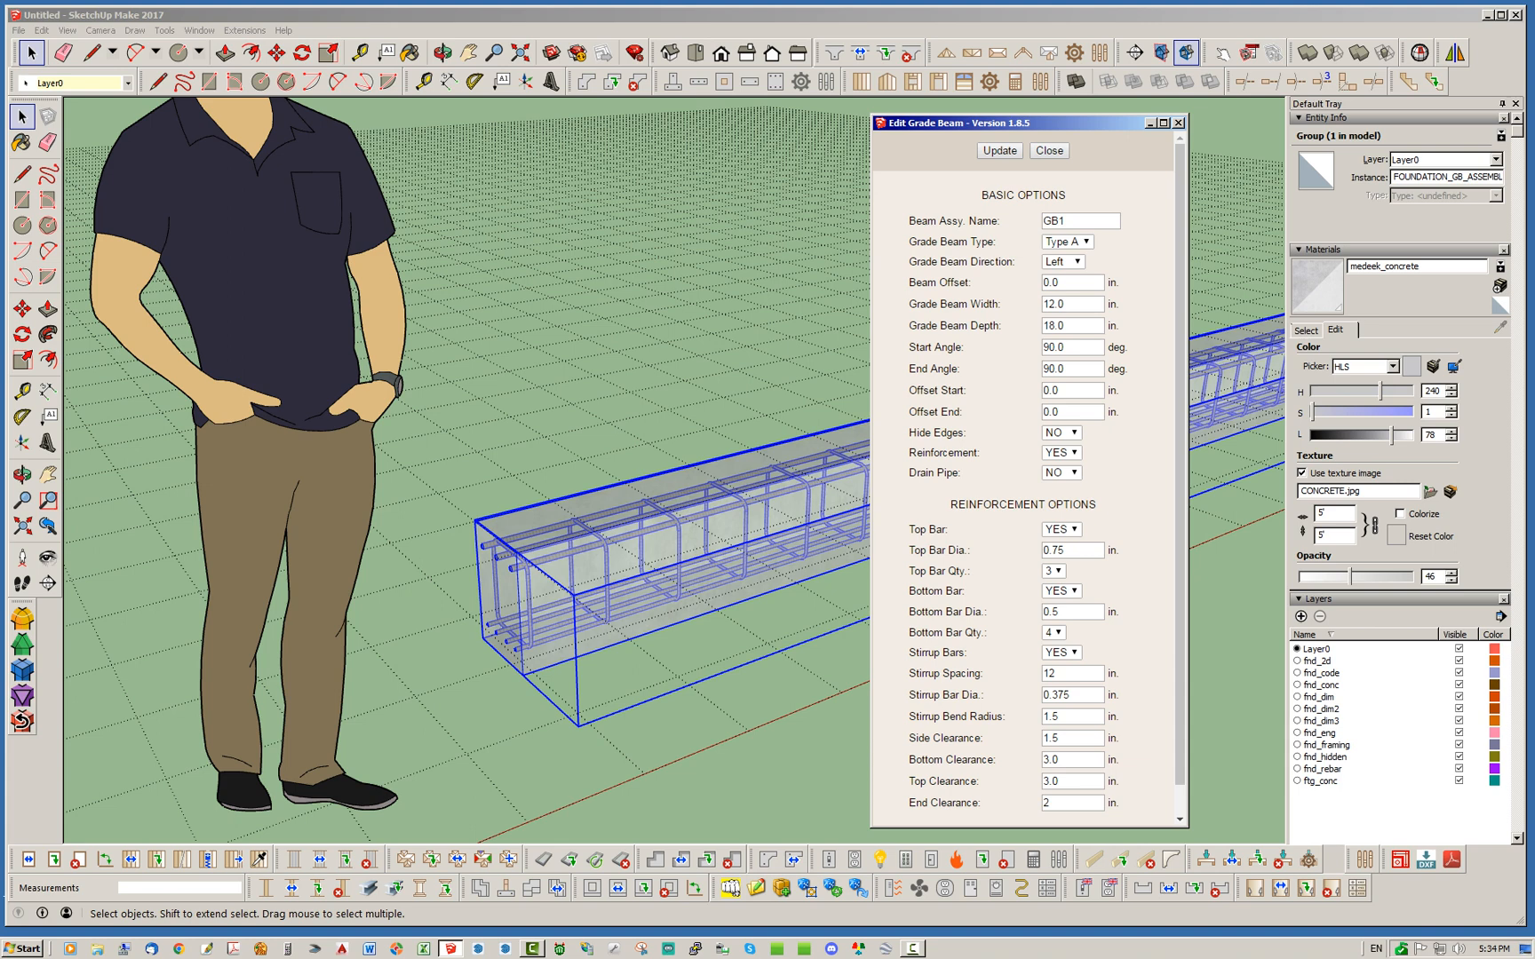
pyautogui.doubleClick(1055, 390)
pyautogui.write('3')
pyautogui.click(1143, 393)
pyautogui.click(1000, 150)
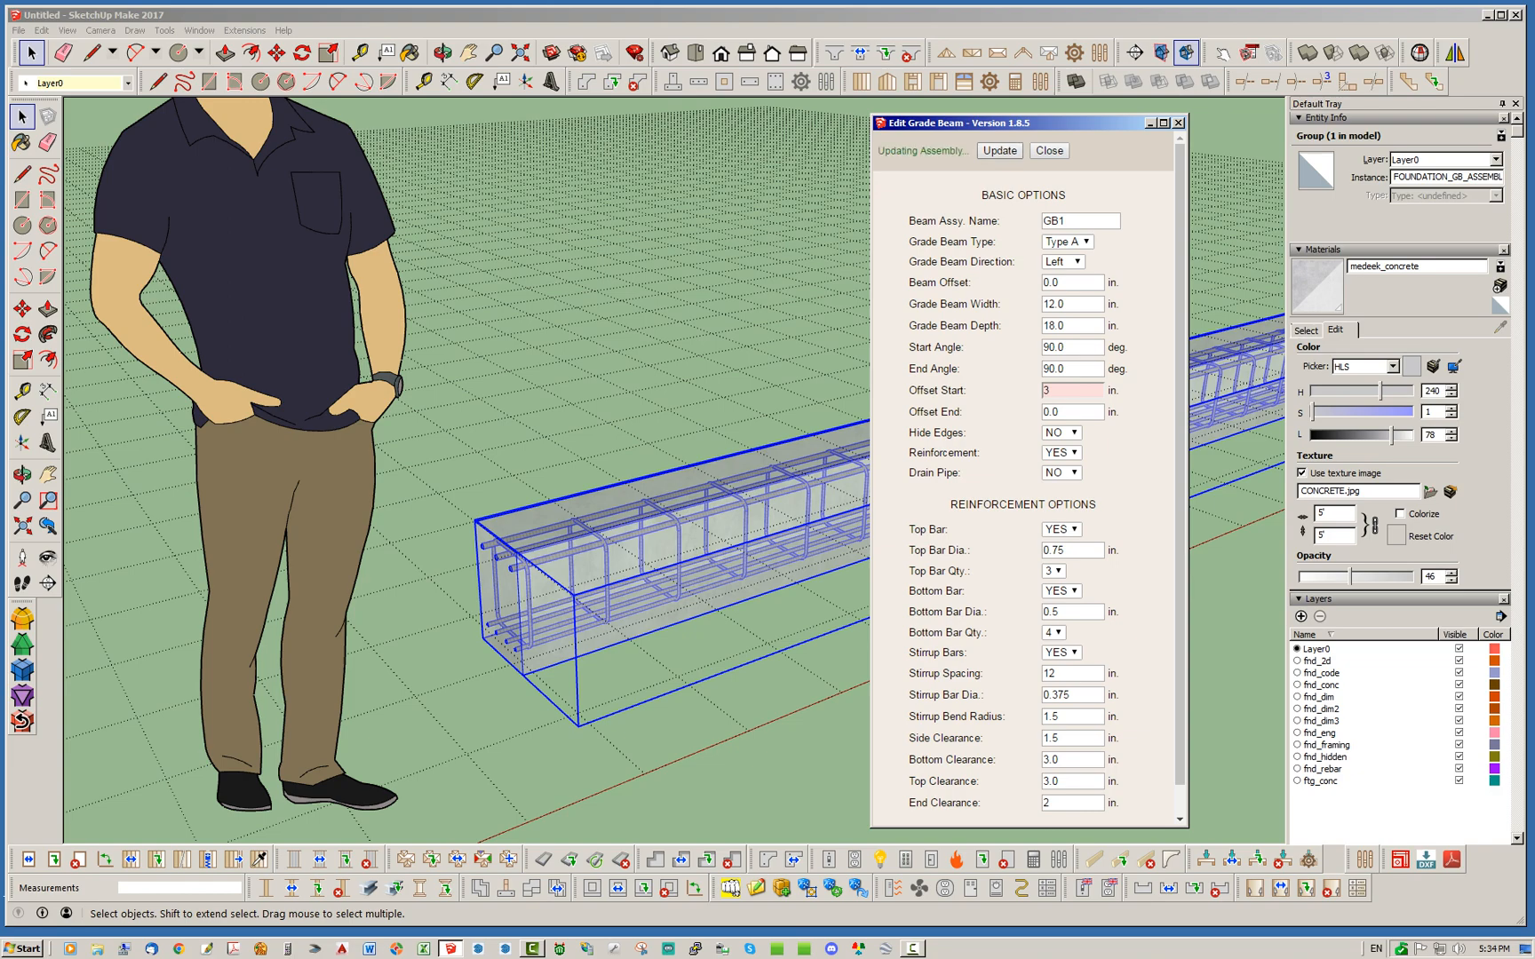
# Step: Set the grade beam's end offset to 6 in and update the beam
pyautogui.moveTo(551, 524); pyautogui.dragTo(484, 551, button='middle')
pyautogui.scroll(5, 577, 524)
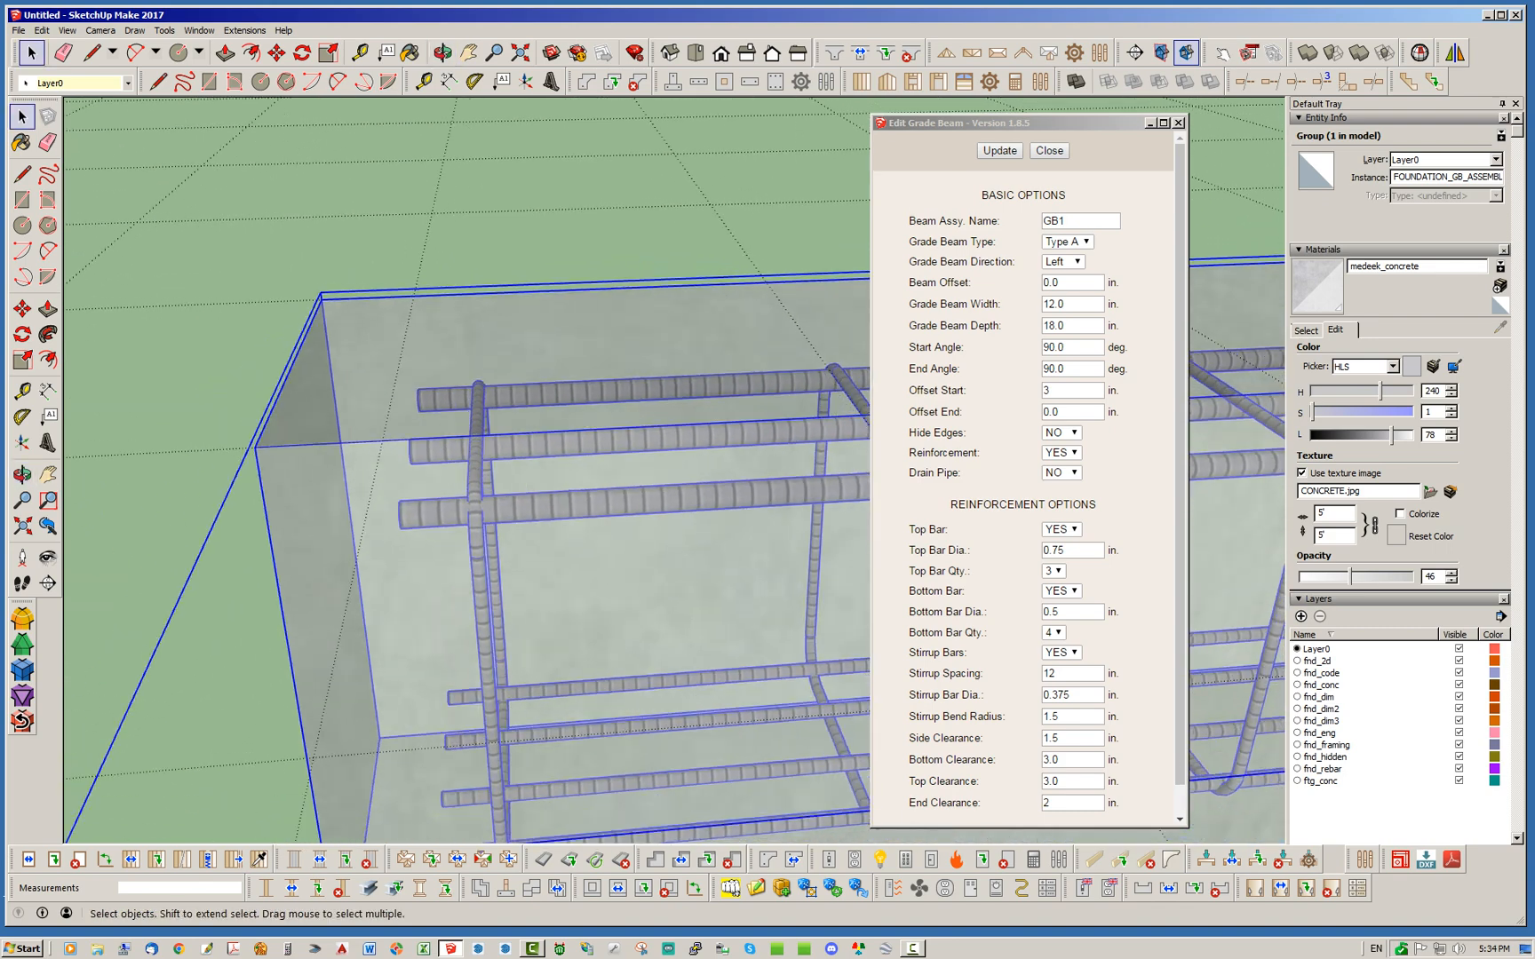
pyautogui.scroll(-12, 302, 506)
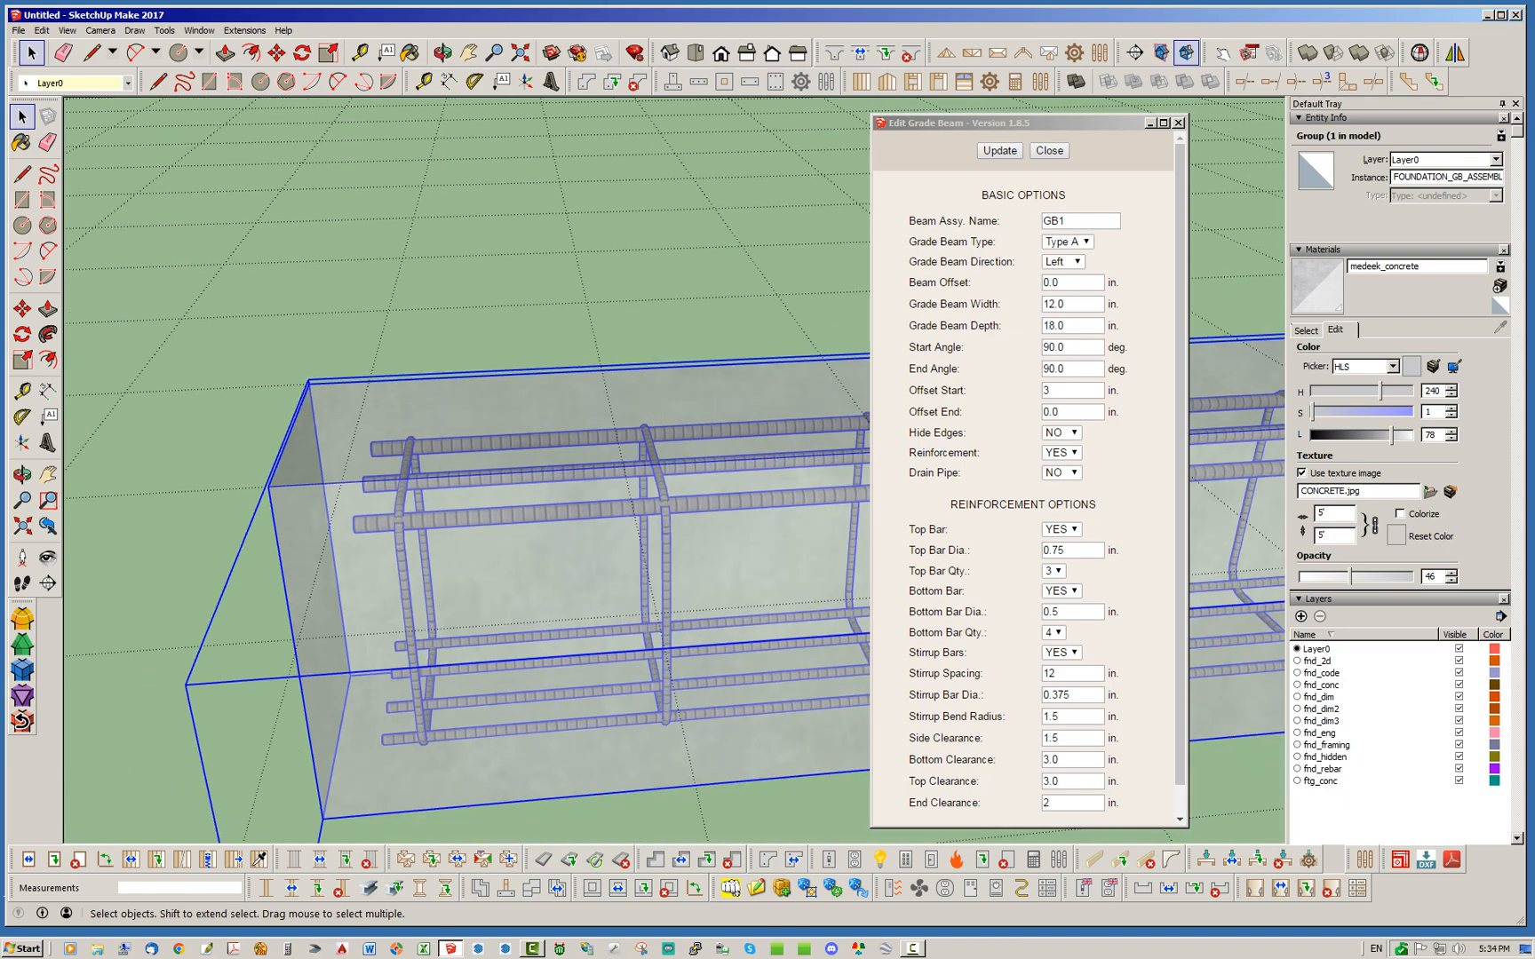
pyautogui.scroll(2, 471, 515)
pyautogui.scroll(5, 648, 533)
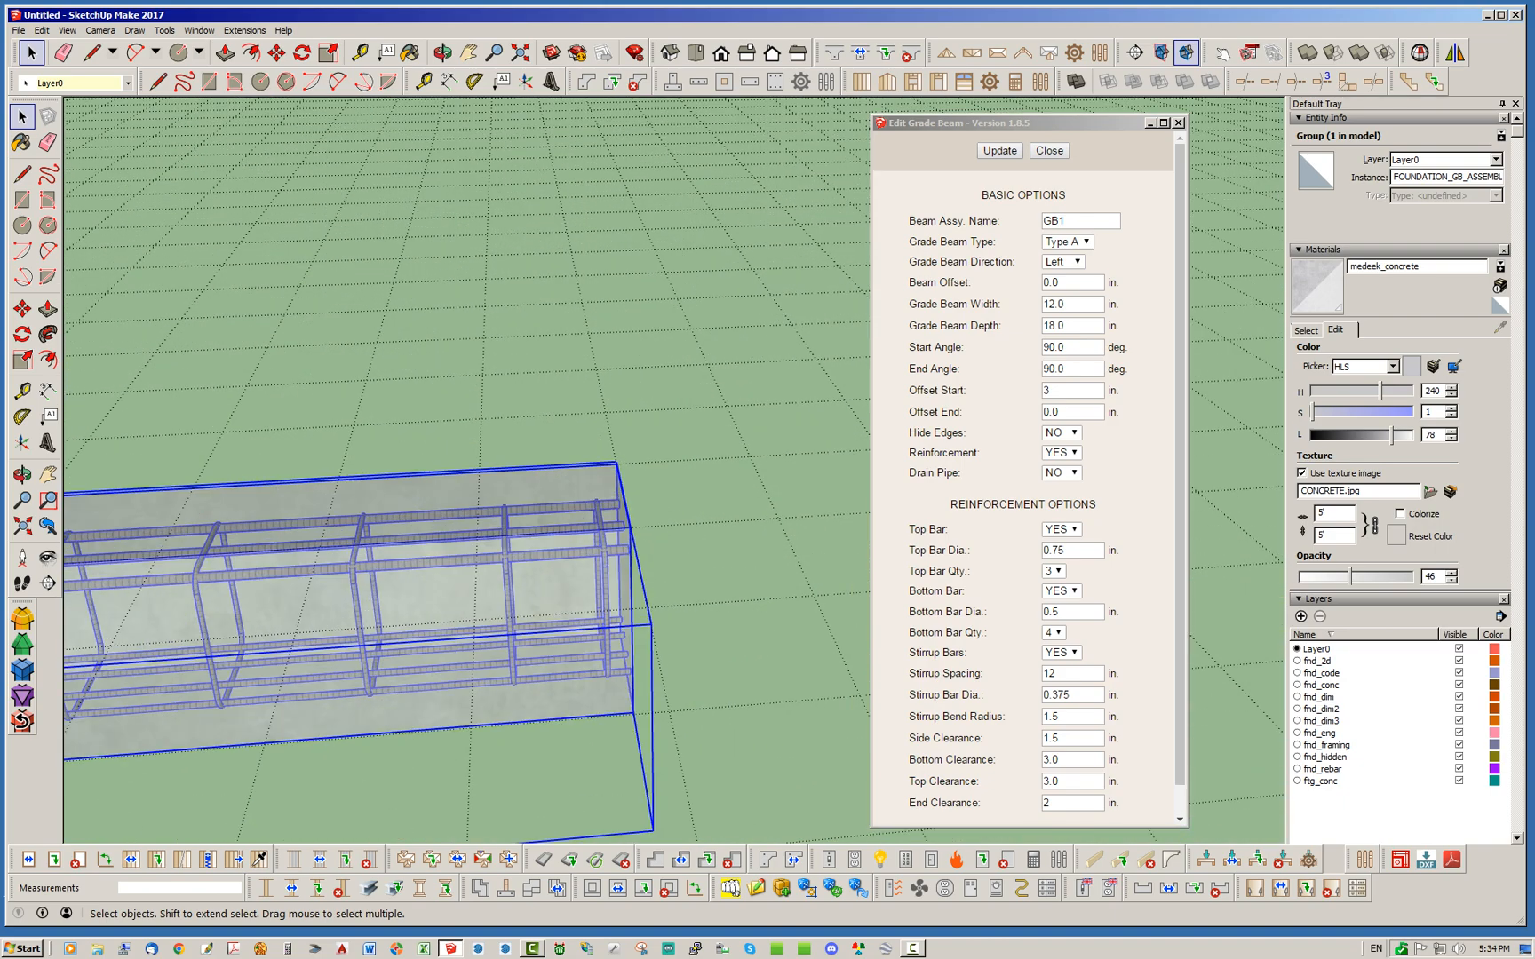
pyautogui.doubleClick(1052, 412)
pyautogui.write('6')
pyautogui.click(1147, 415)
pyautogui.click(999, 150)
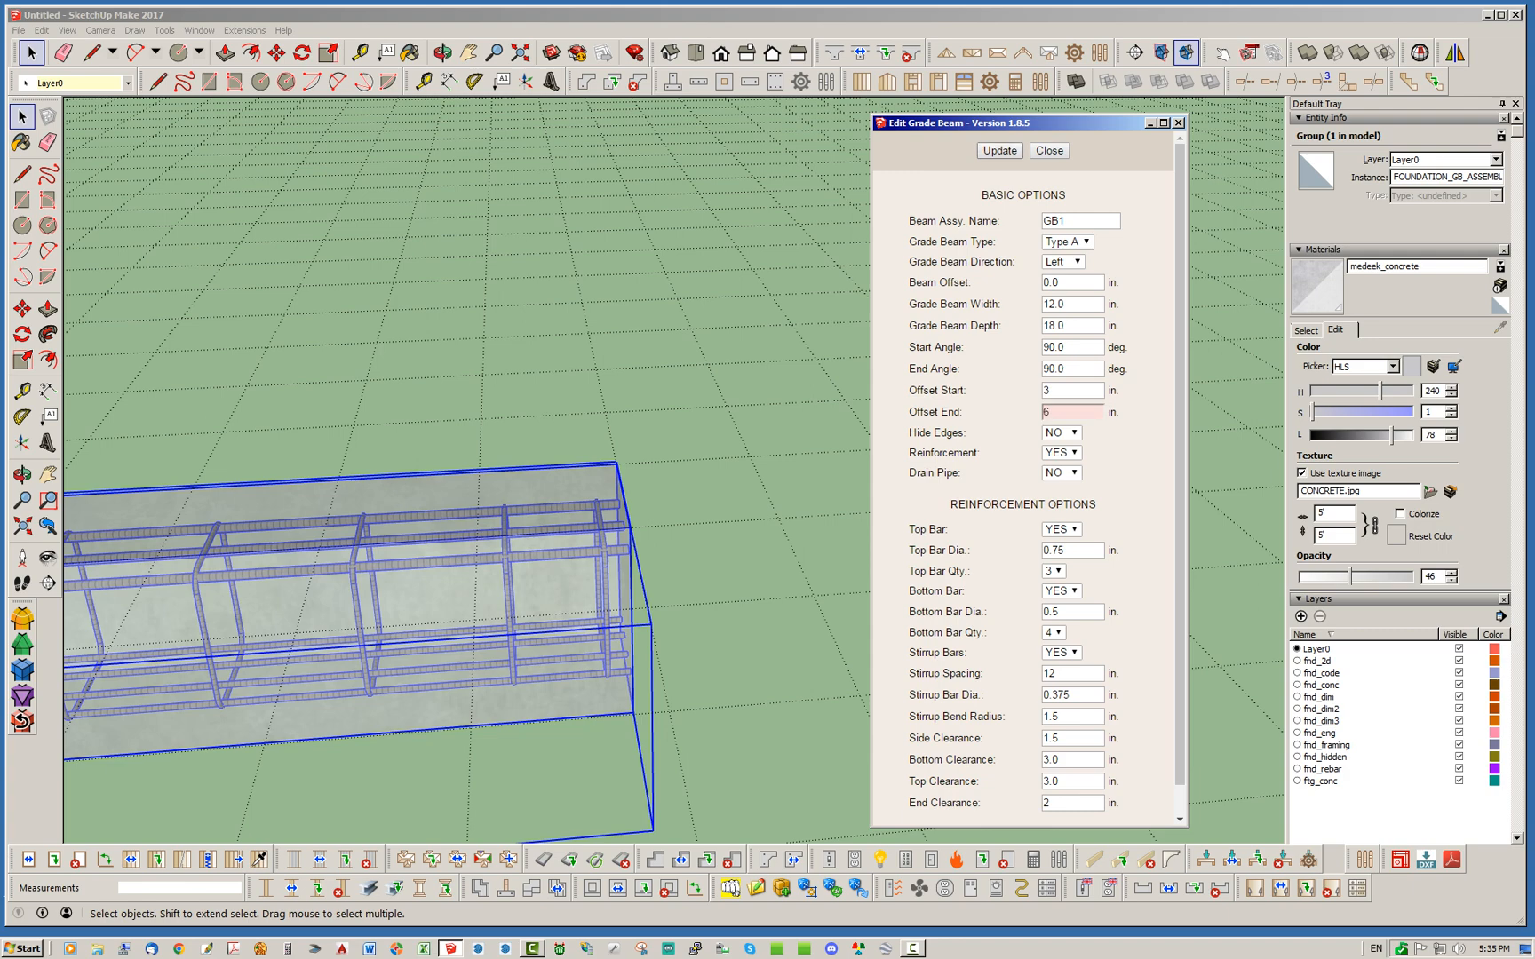
# Step: Reset the grade beam's start and end offsets to 0 and update the beam
pyautogui.moveTo(675, 435); pyautogui.dragTo(499, 467, button='middle')
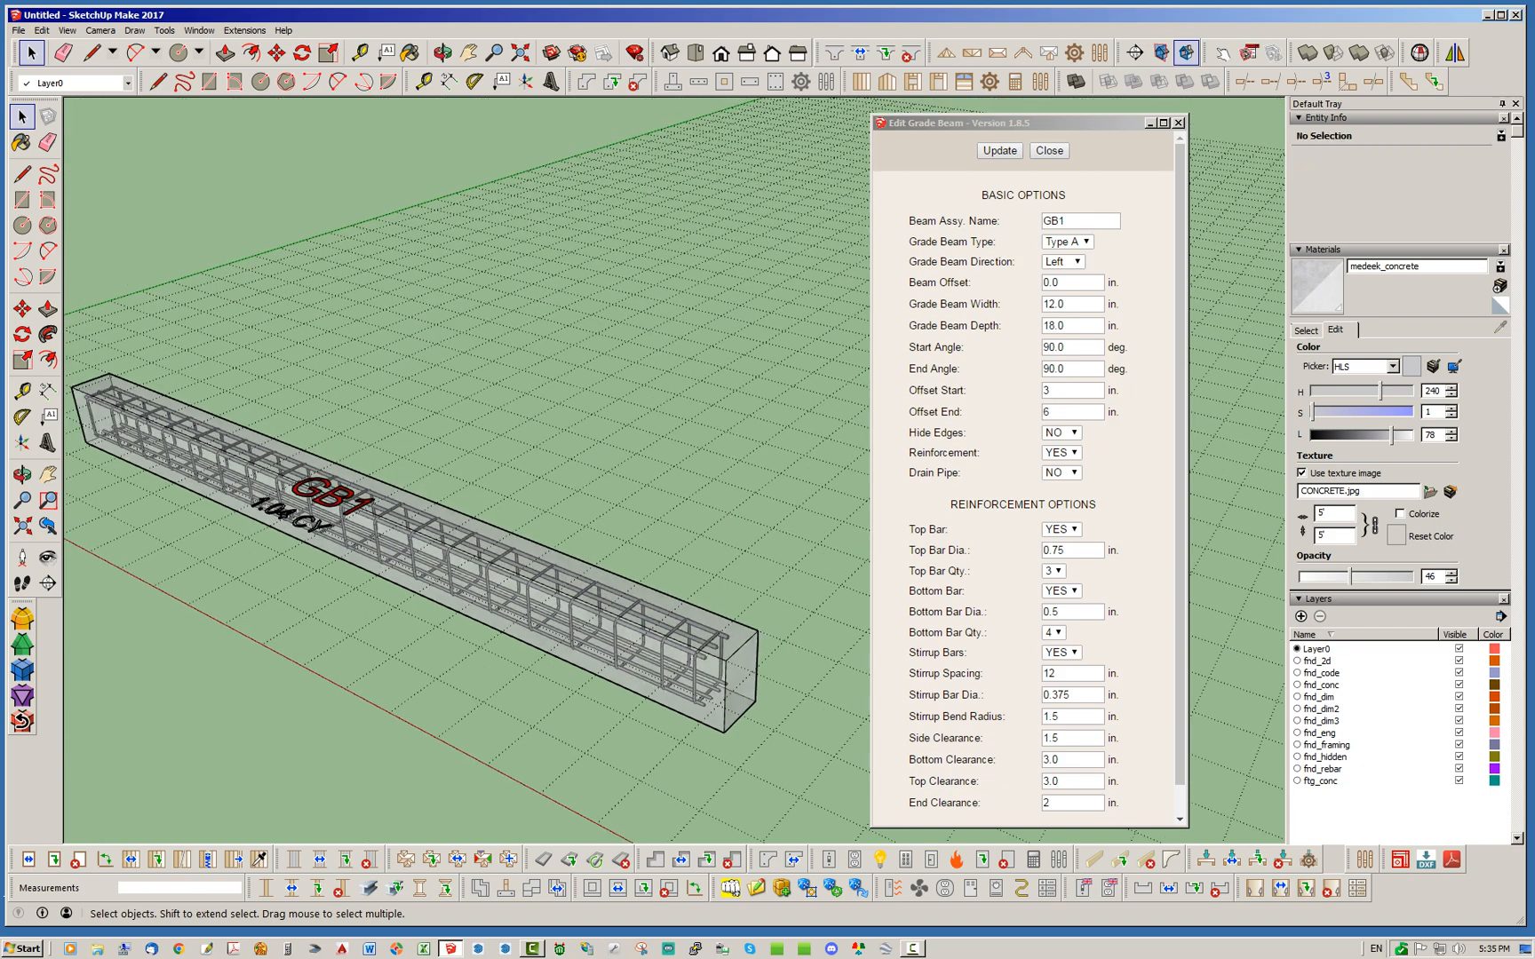
pyautogui.moveTo(497, 533); pyautogui.dragTo(706, 559, button='middle')
pyautogui.scroll(-1, 586, 532)
pyautogui.scroll(2, 498, 622)
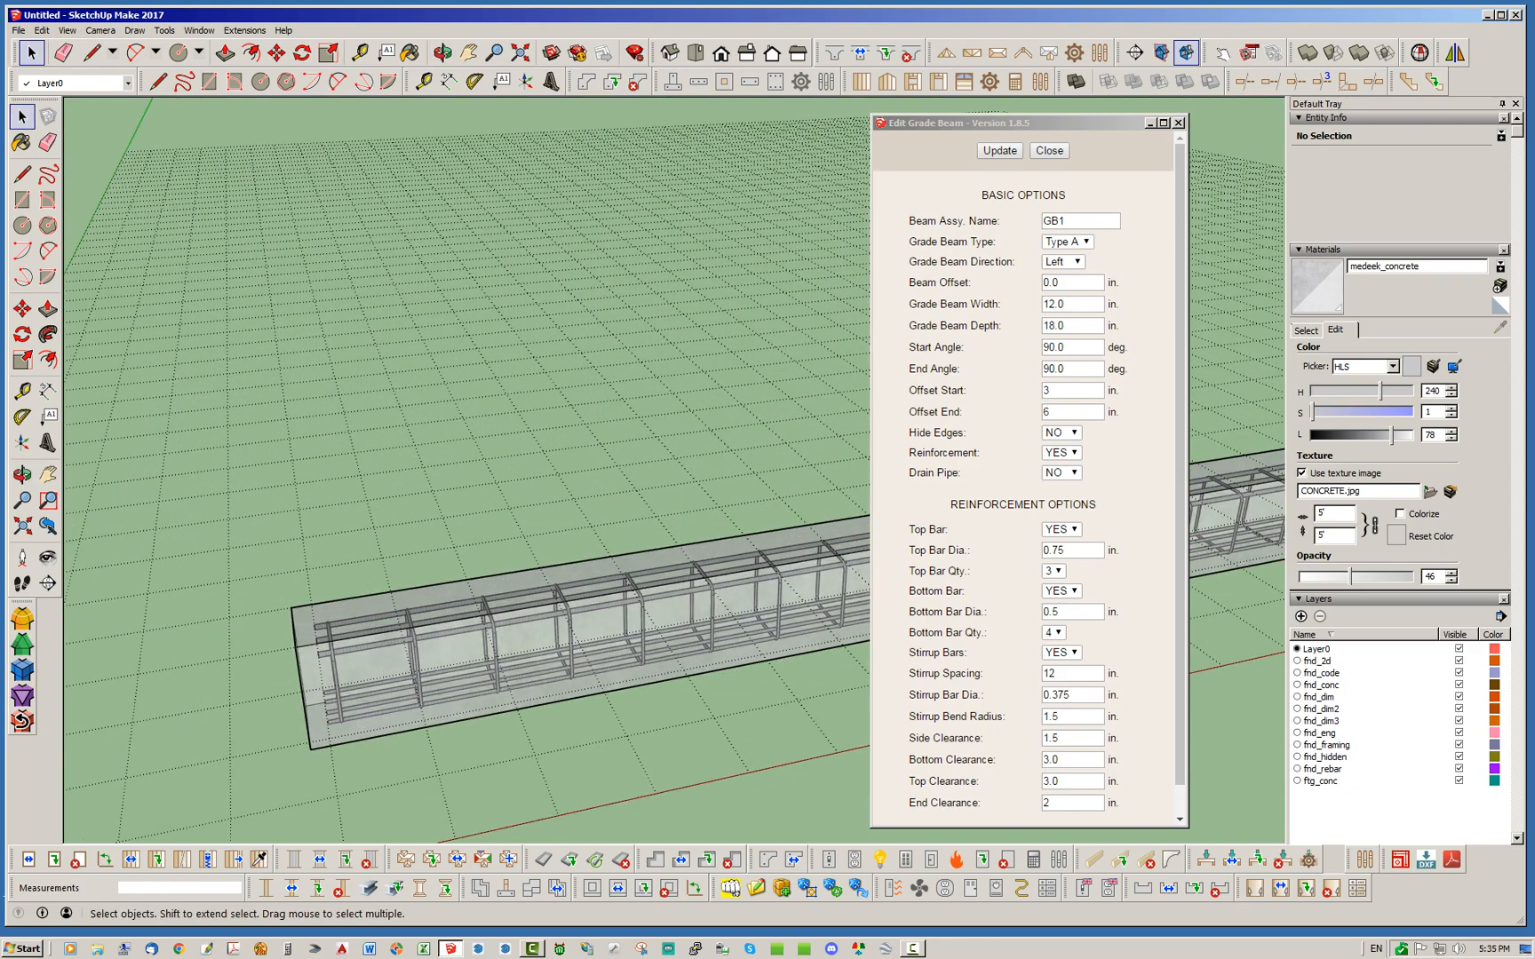
pyautogui.moveTo(240, 706); pyautogui.dragTo(204, 658, button='middle')
pyautogui.scroll(-5, 202, 657)
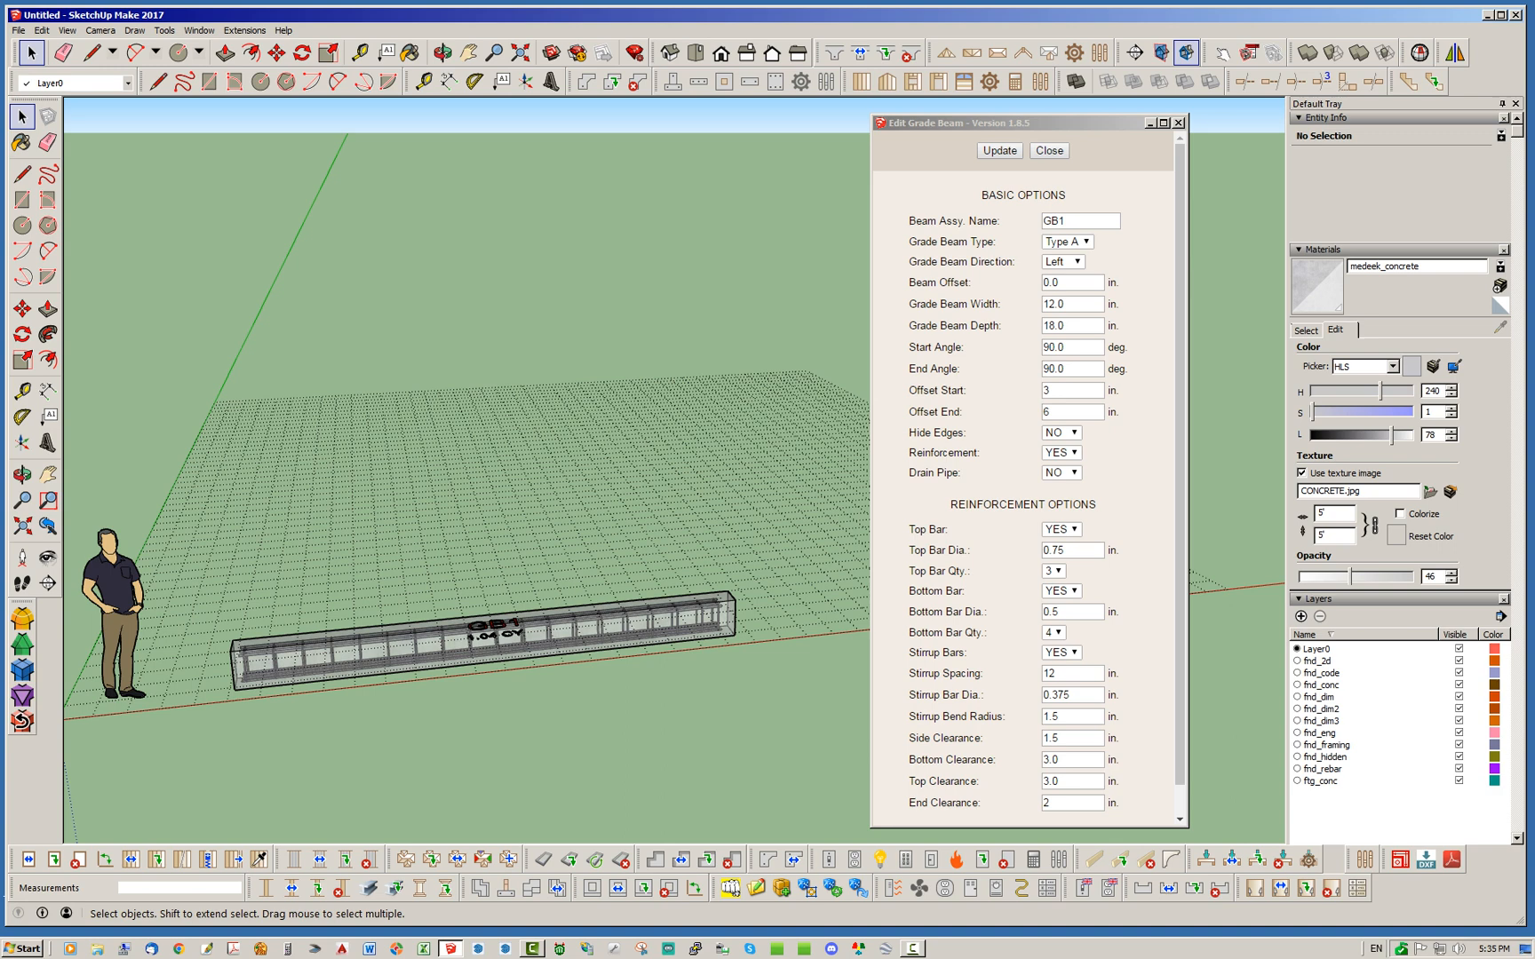
pyautogui.click(1046, 389)
pyautogui.doubleClick(1046, 390)
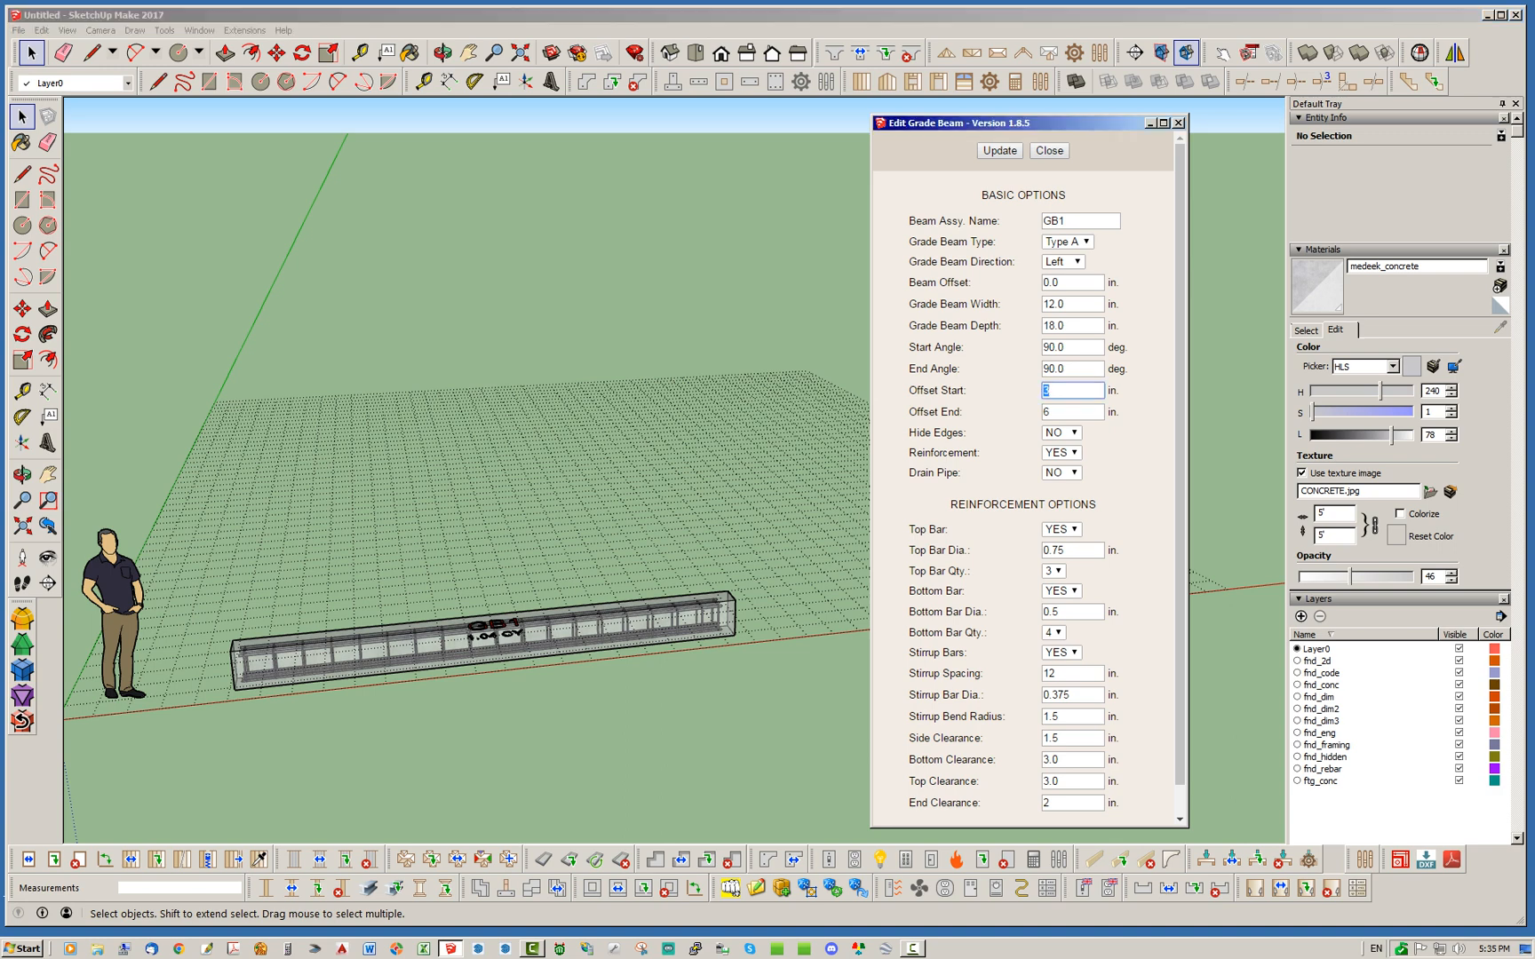
pyautogui.write('0')
pyautogui.press('Tab')
pyautogui.write('0')
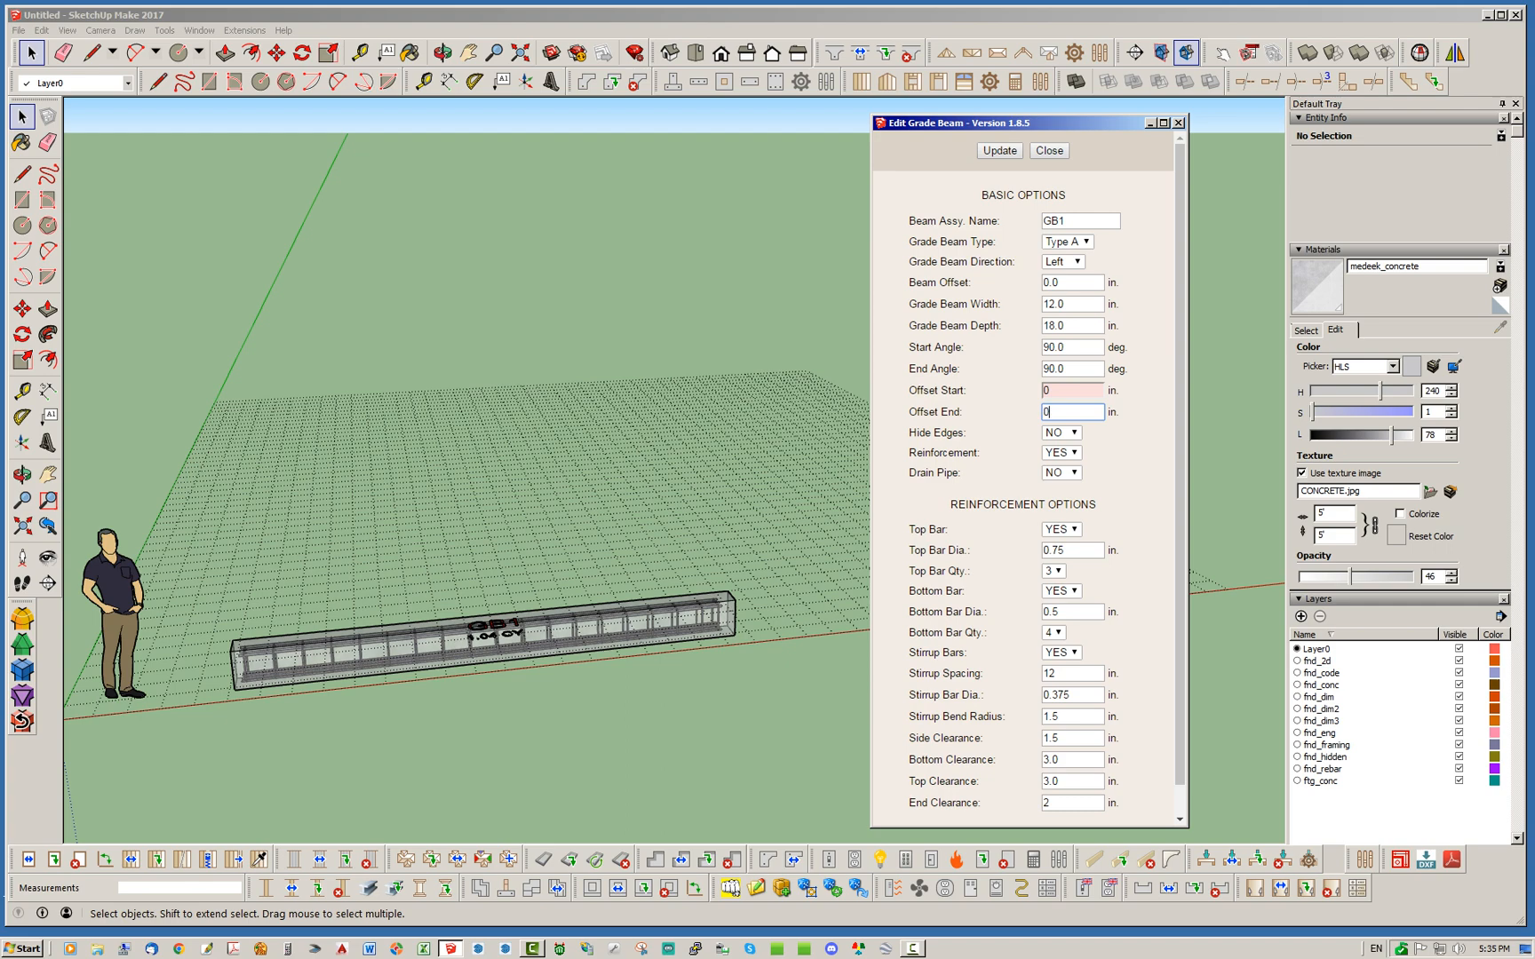
pyautogui.click(999, 150)
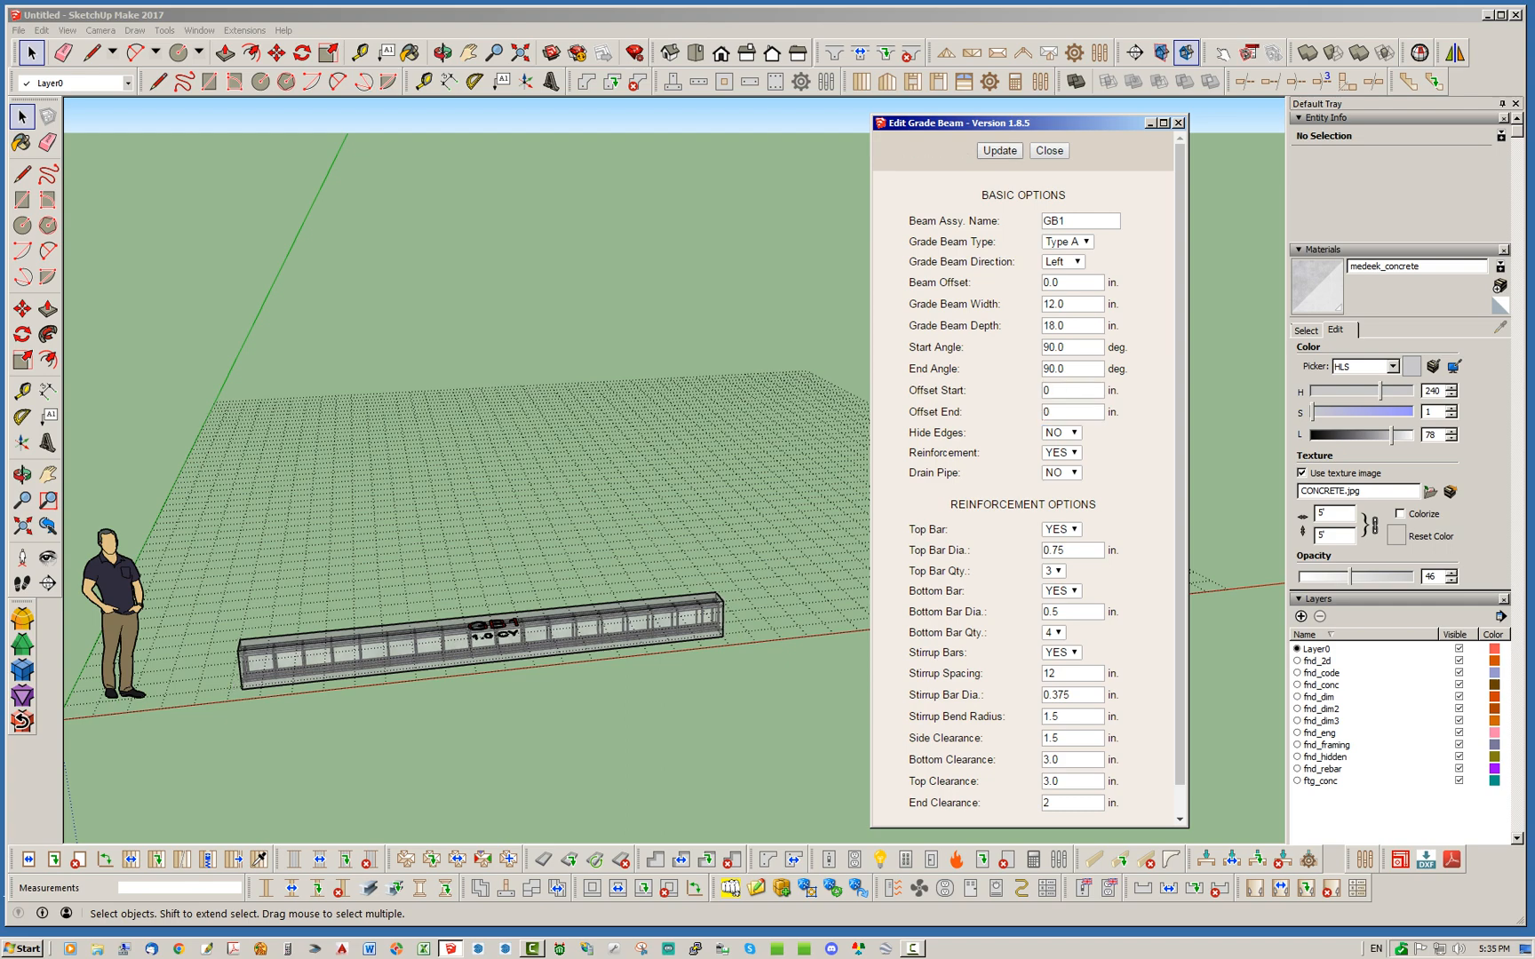
# Step: Finish editing the grade beam and delete it from the model
pyautogui.scroll(3, 351, 664)
pyautogui.moveTo(351, 663); pyautogui.dragTo(355, 715, button='middle')
pyautogui.moveTo(99, 618); pyautogui.dragTo(96, 632, button='middle')
pyautogui.scroll(-5, 96, 632)
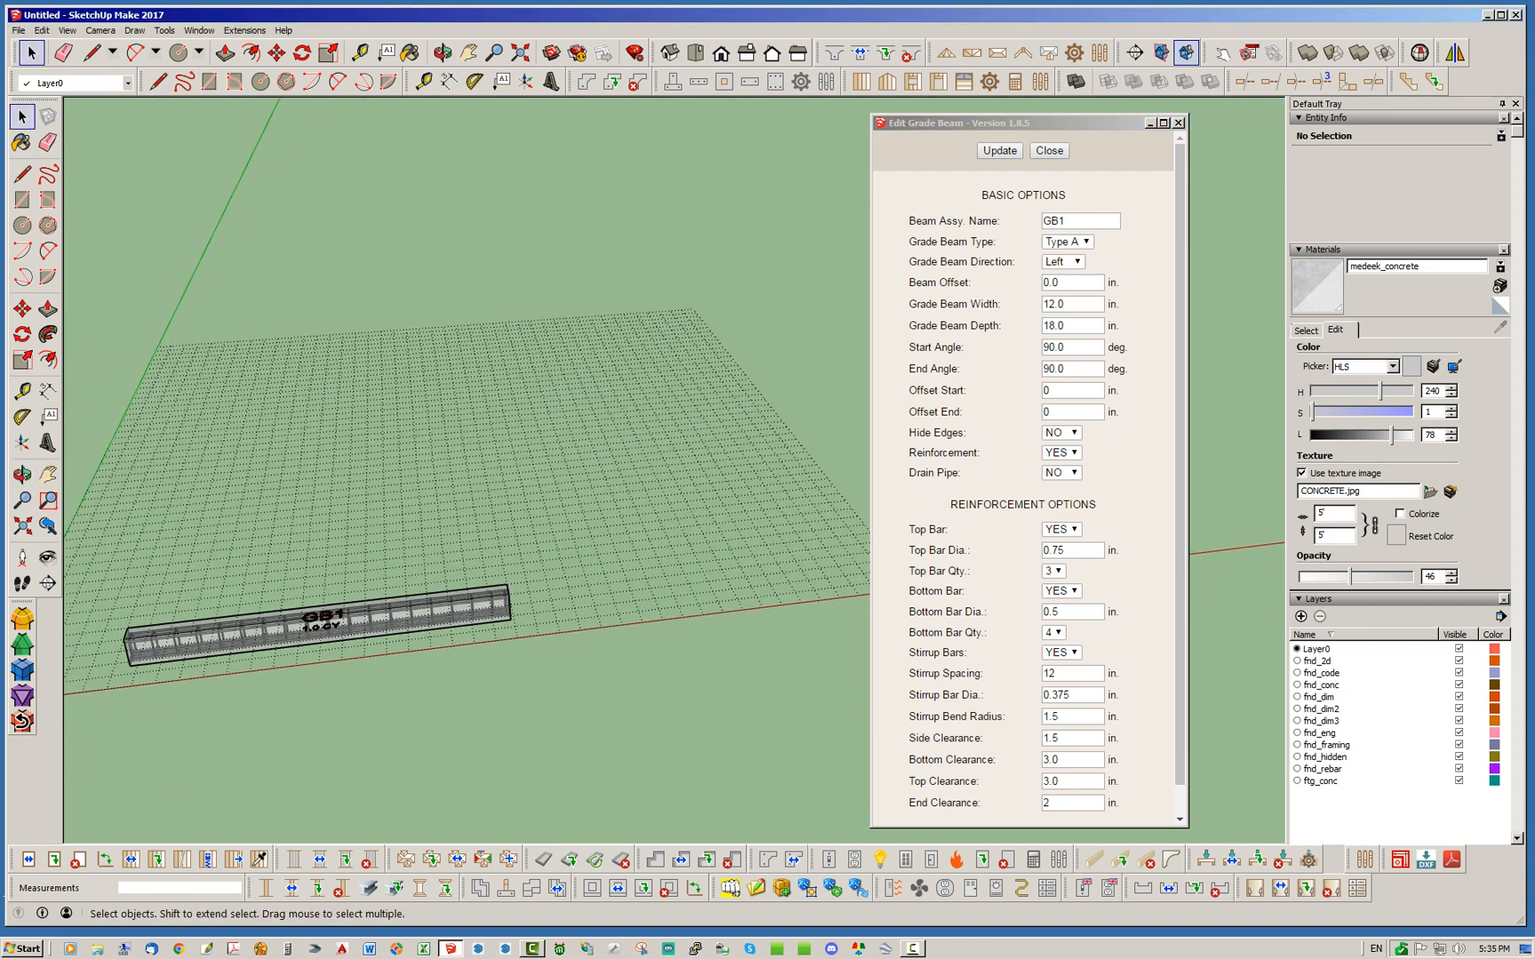
pyautogui.click(1049, 150)
pyautogui.moveTo(484, 635); pyautogui.dragTo(616, 630, button='middle')
pyautogui.scroll(5, 616, 630)
pyautogui.click(622, 649)
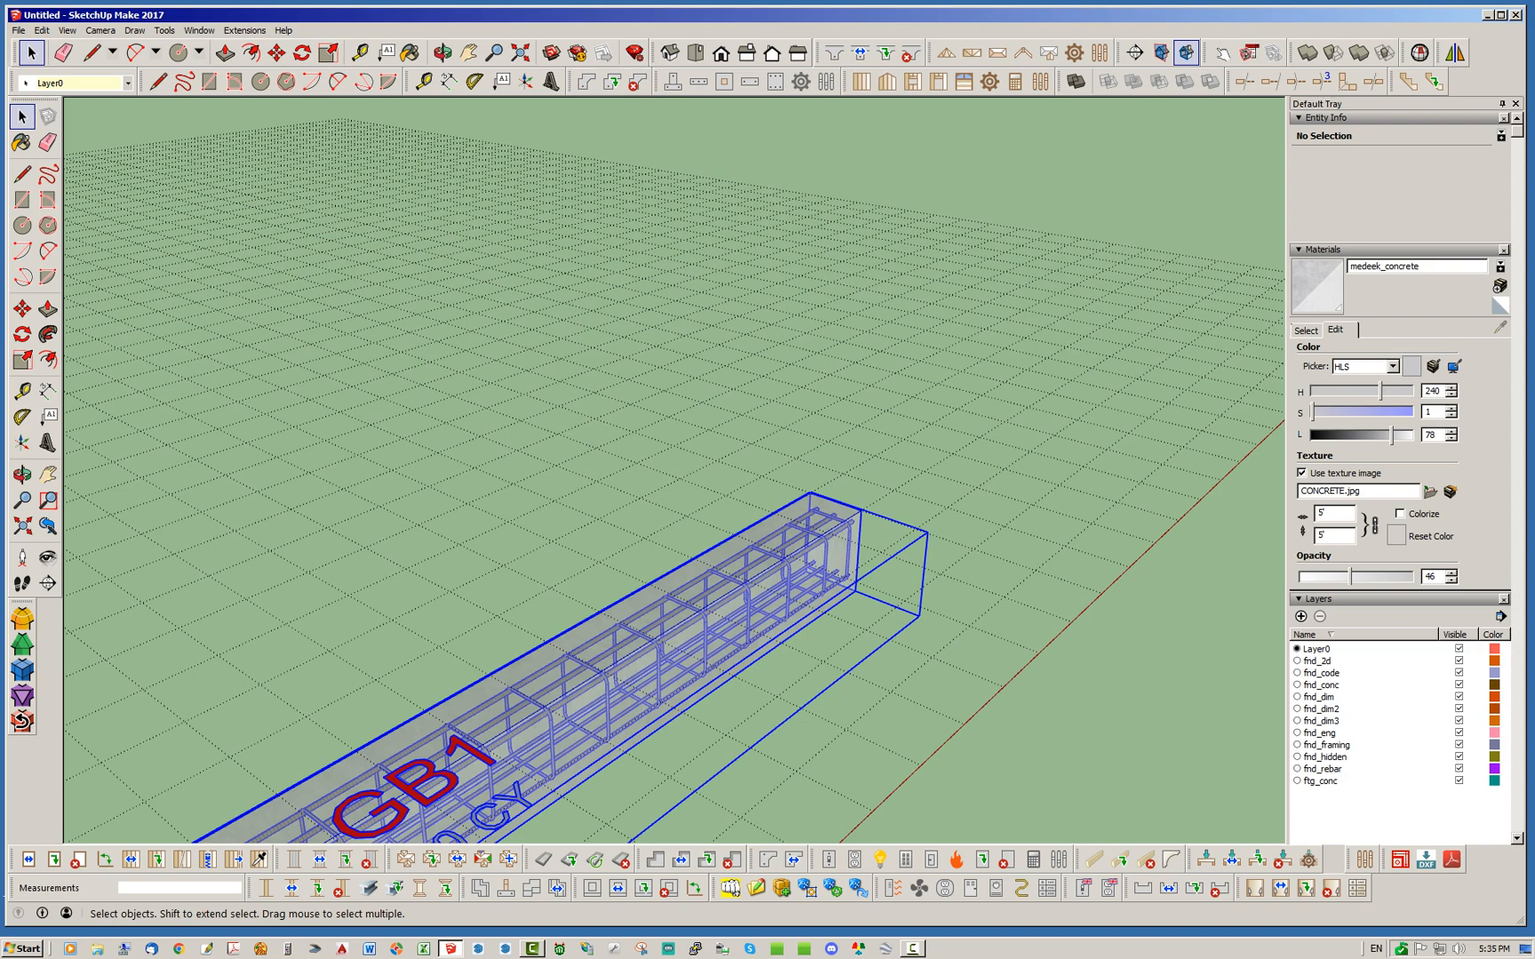
pyautogui.press('Delete')
pyautogui.scroll(-7, 684, 453)
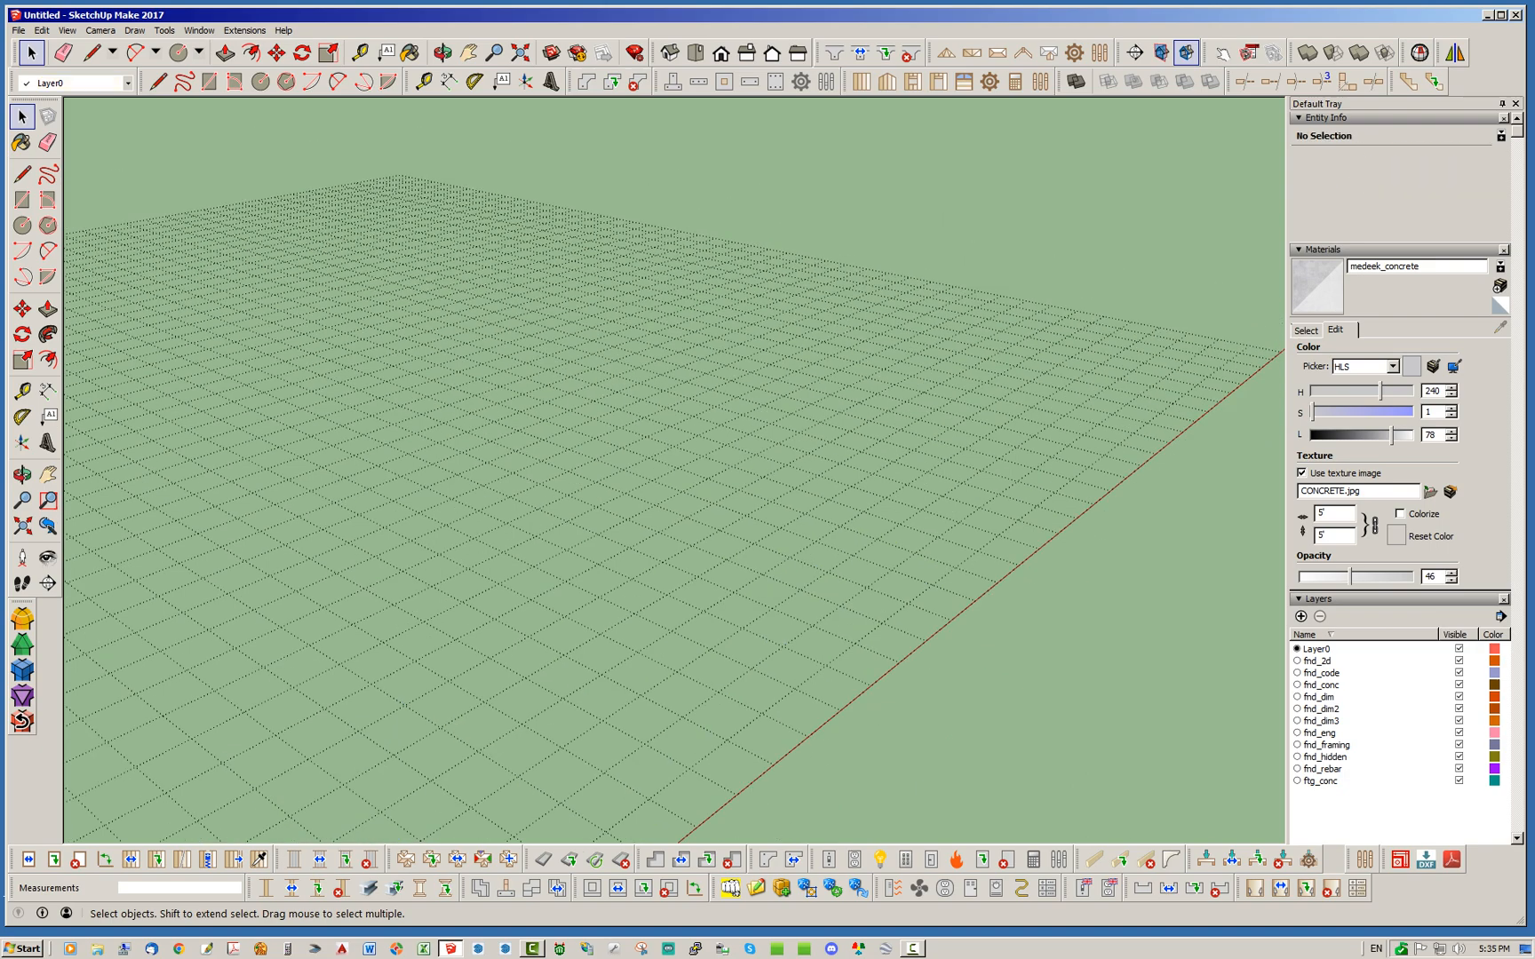
pyautogui.moveTo(683, 453); pyautogui.dragTo(592, 465, button='middle')
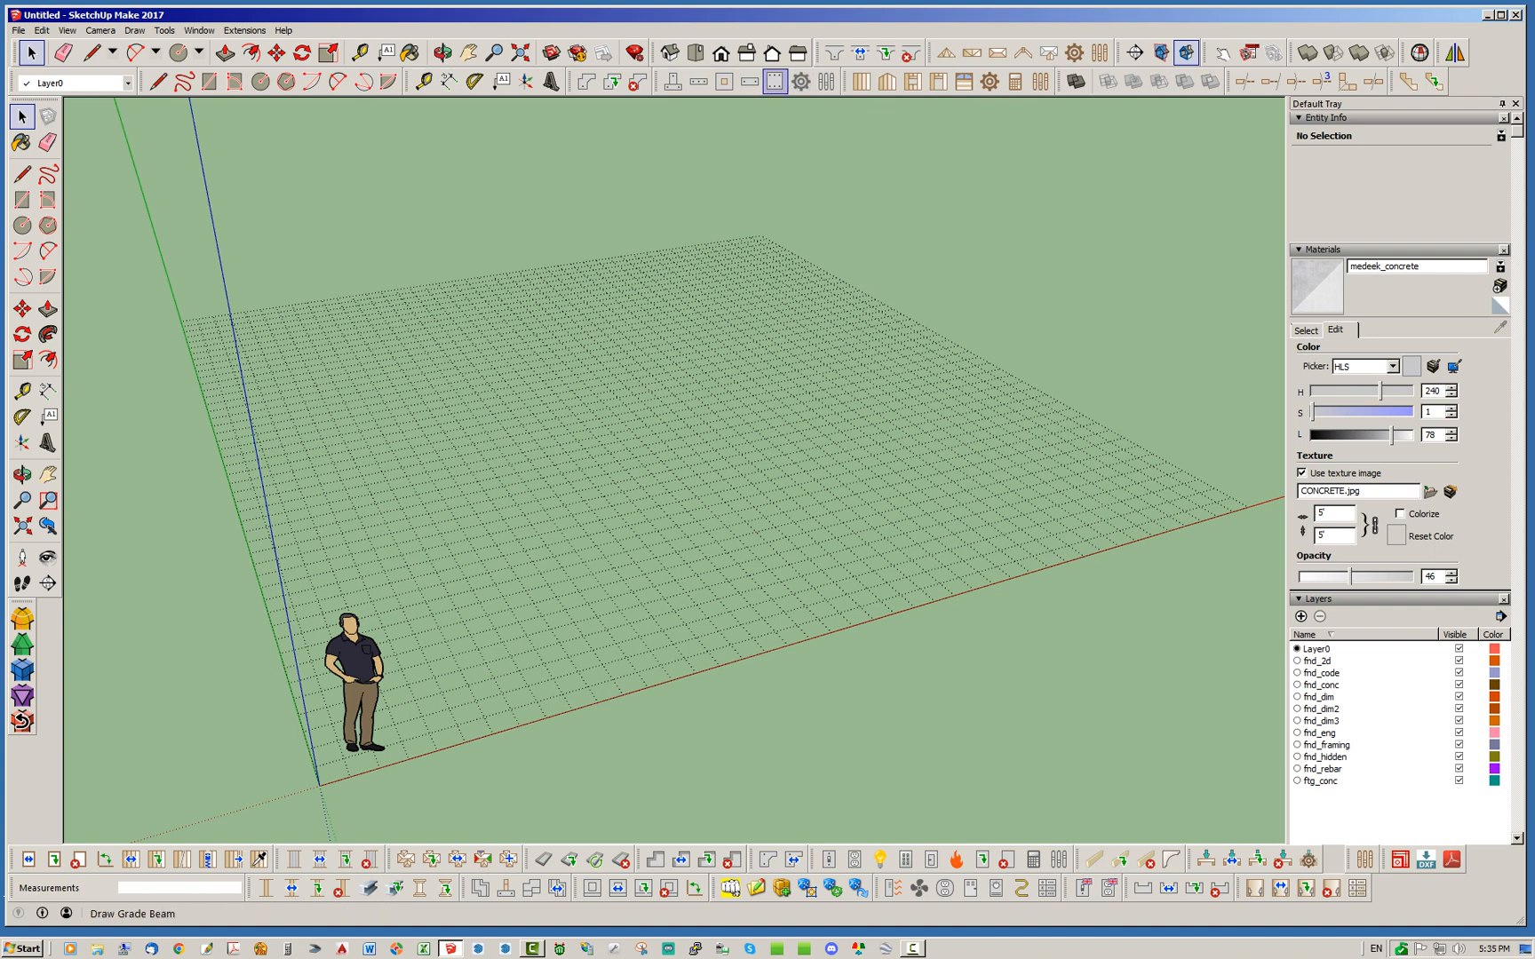
# Step: Draw a three-segment grade beam with two corners, making the second segment about 16 ft and the third 5 ft long
pyautogui.click(774, 81)
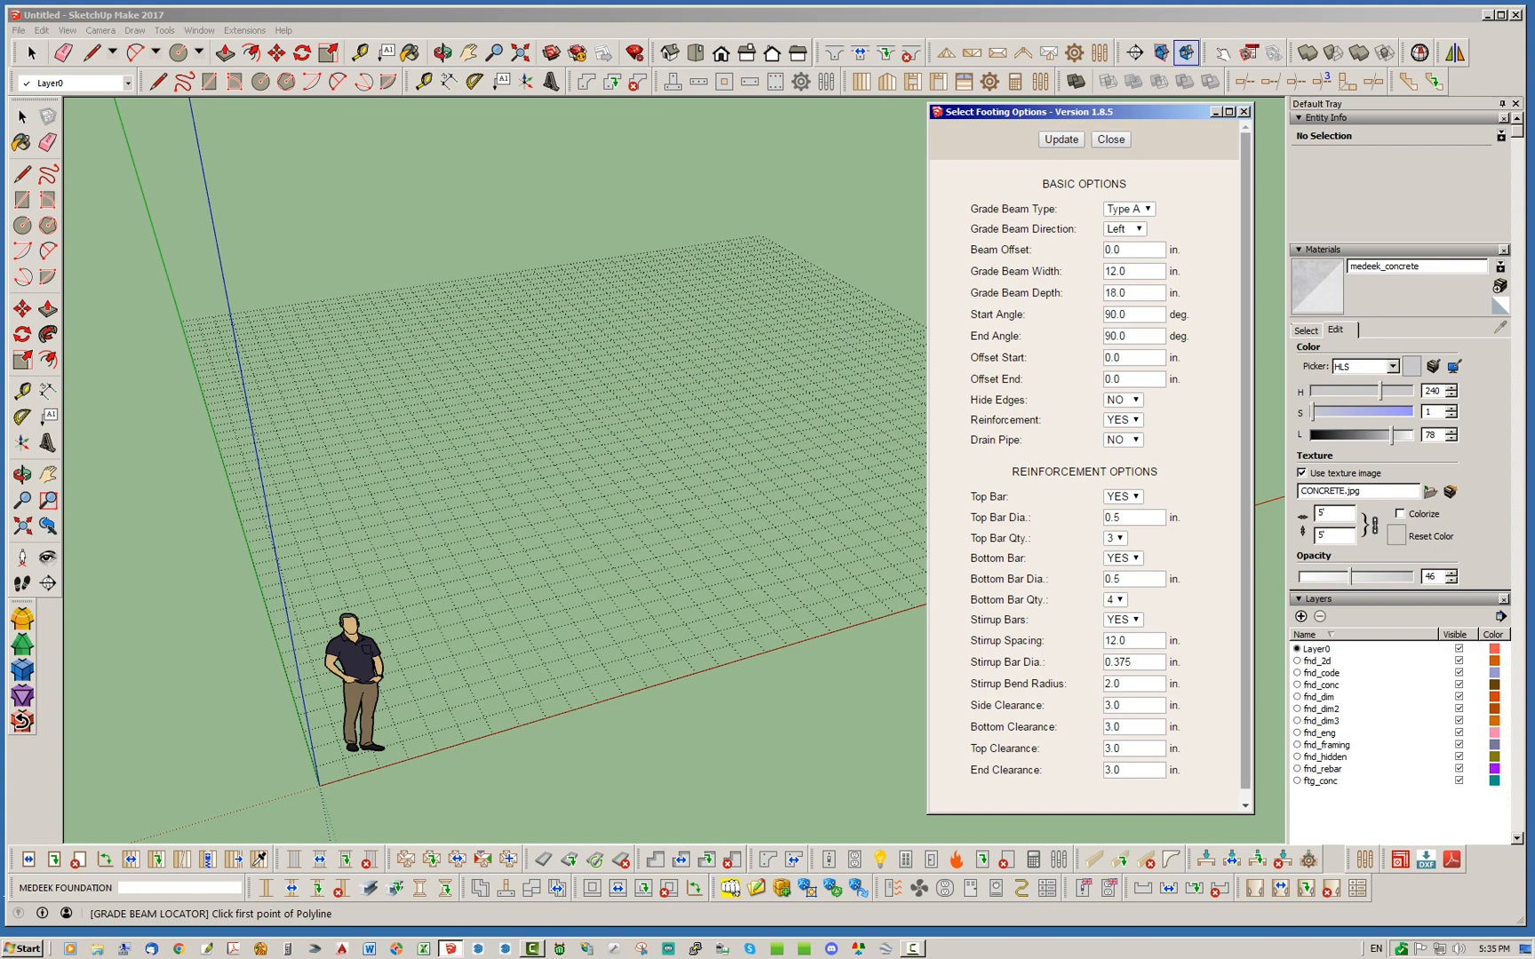
pyautogui.moveTo(640, 589); pyautogui.dragTo(316, 616, button='middle')
pyautogui.scroll(4, 480, 600)
pyautogui.scroll(-1, 398, 603)
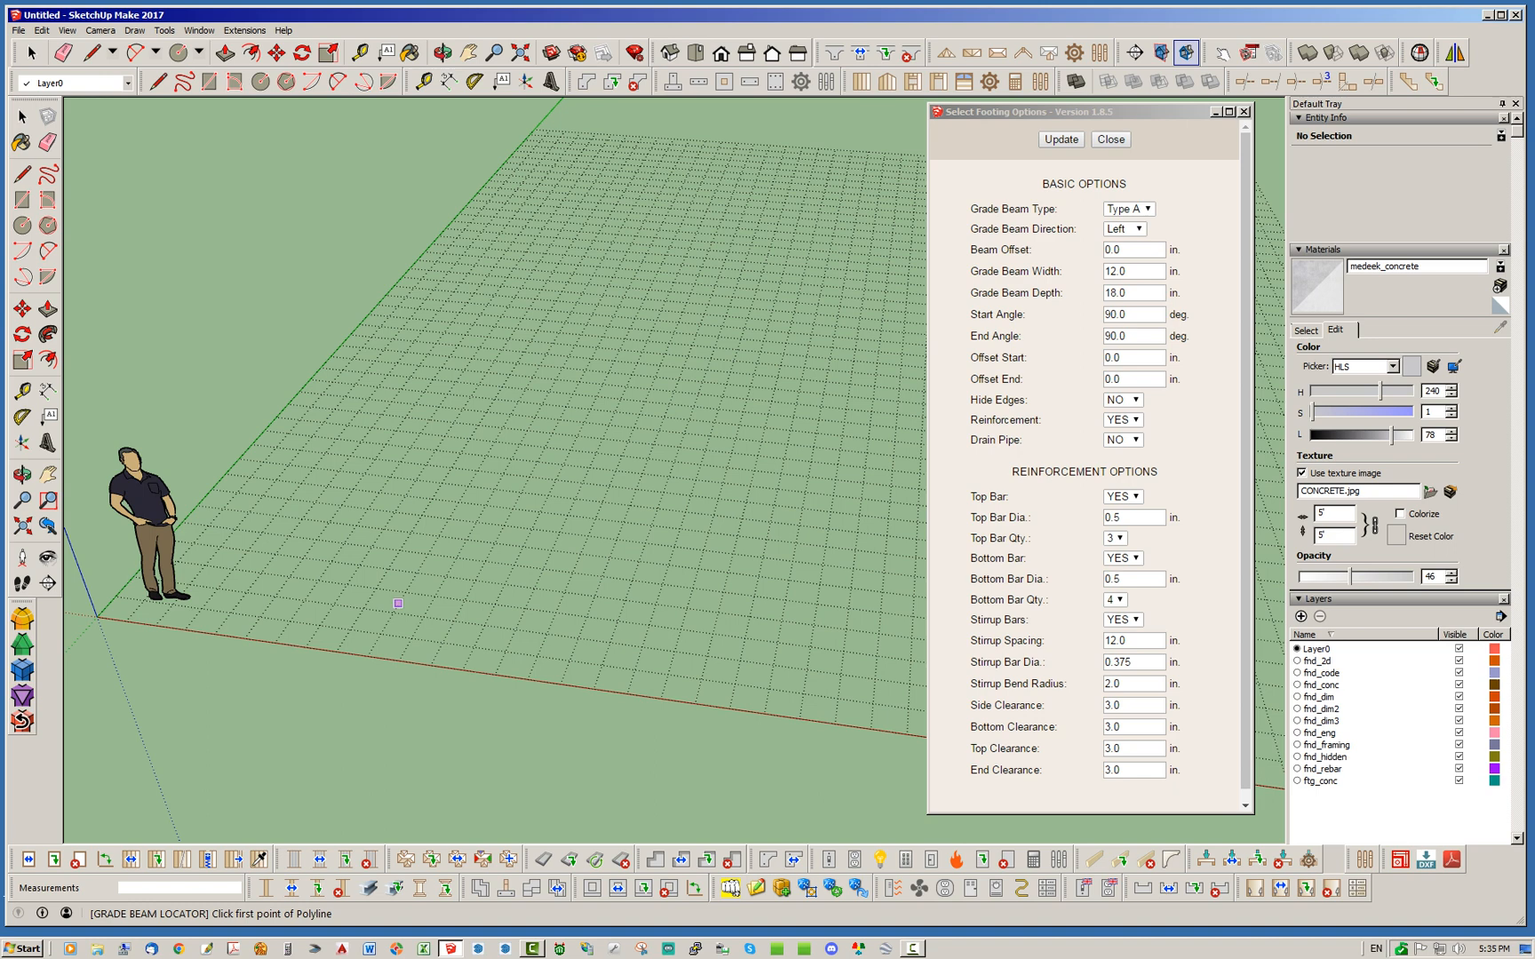
pyautogui.click(262, 573)
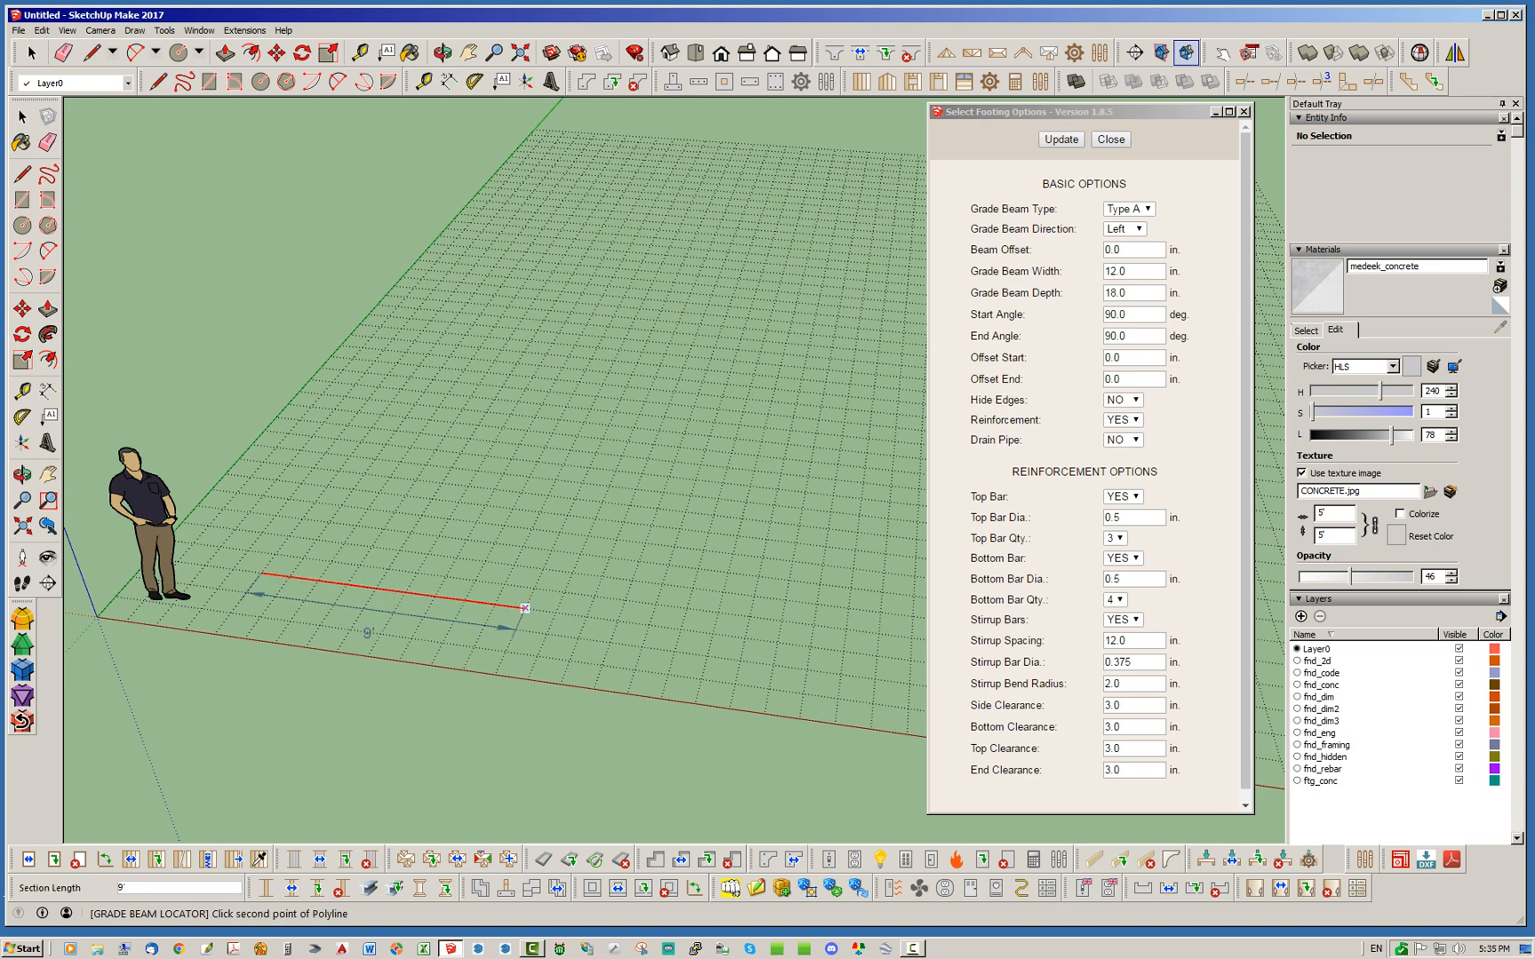
pyautogui.click(556, 612)
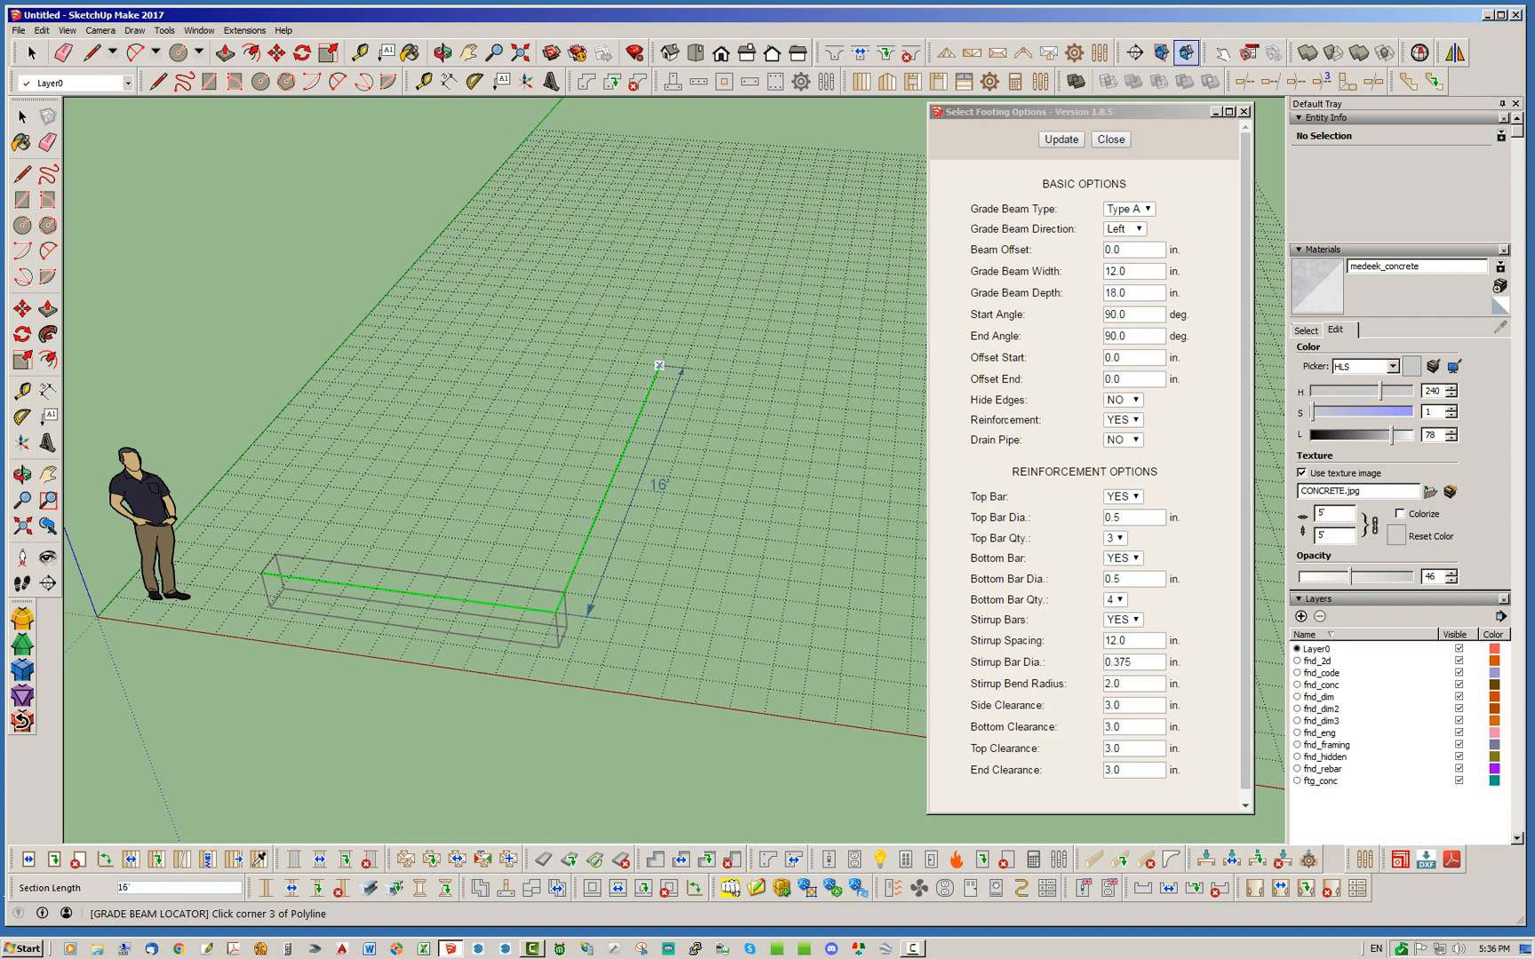
pyautogui.click(661, 362)
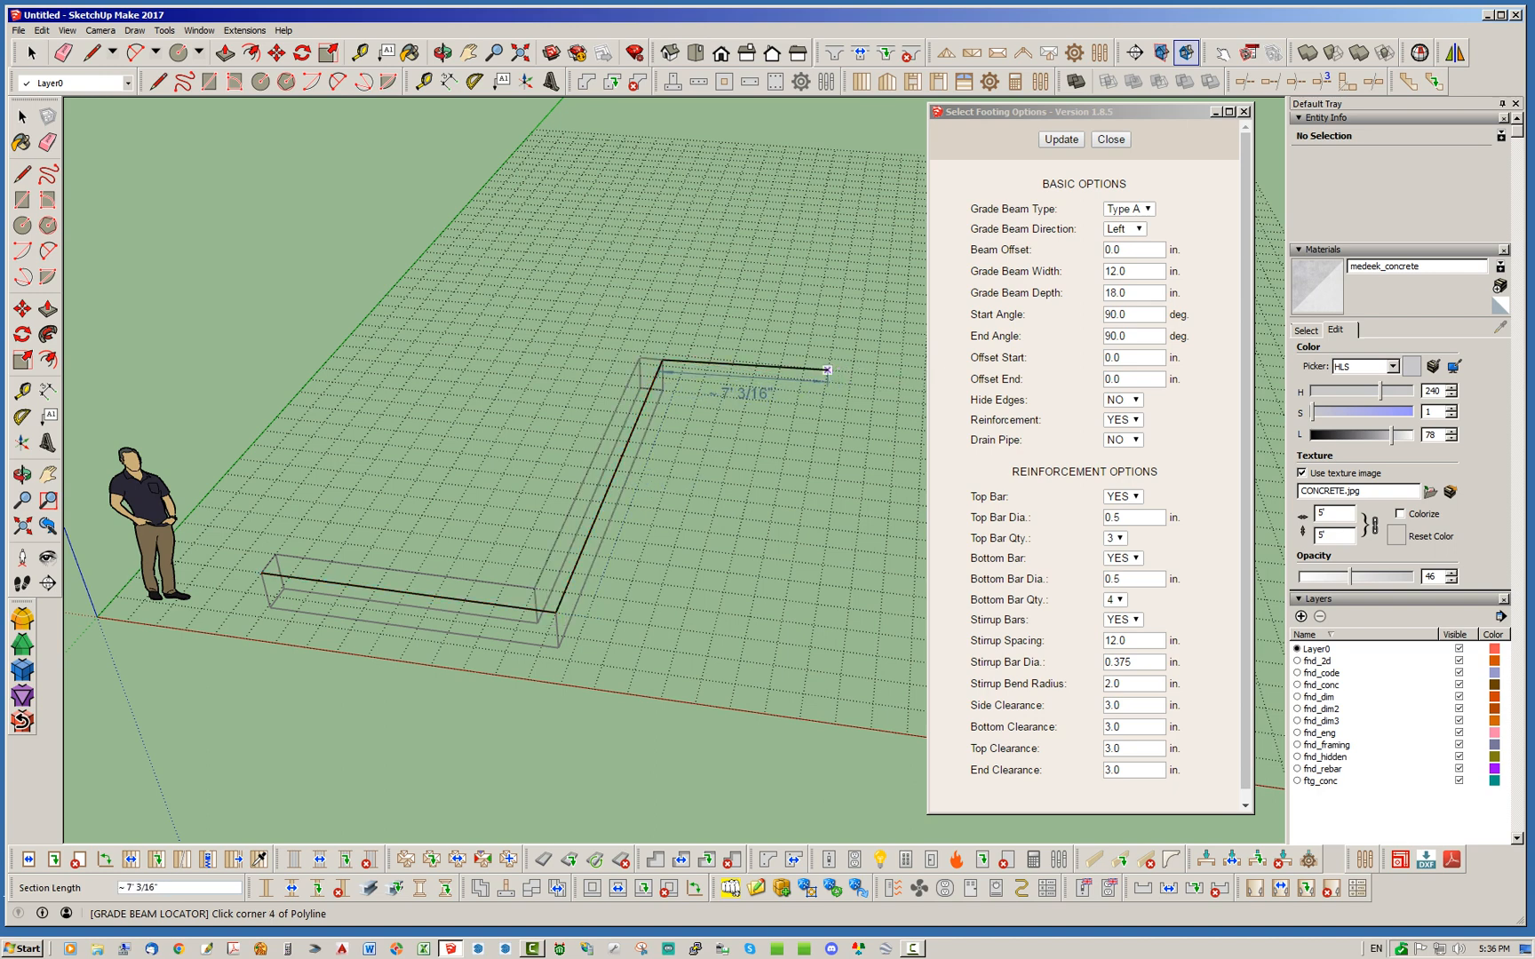
pyautogui.scroll(3, 724, 311)
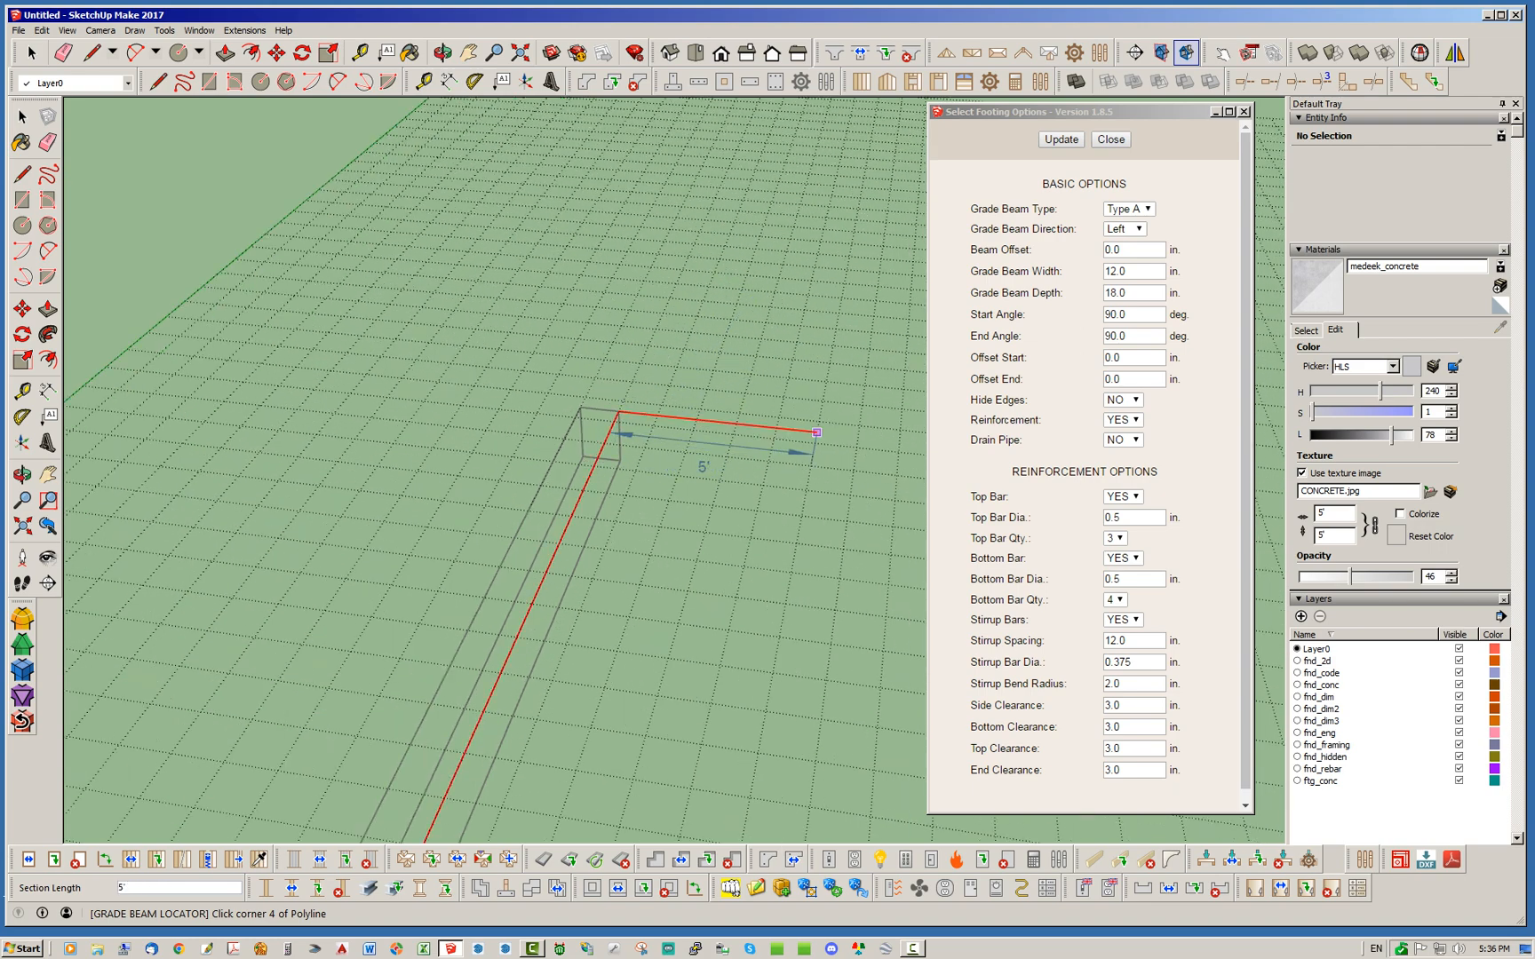
pyautogui.click(817, 432)
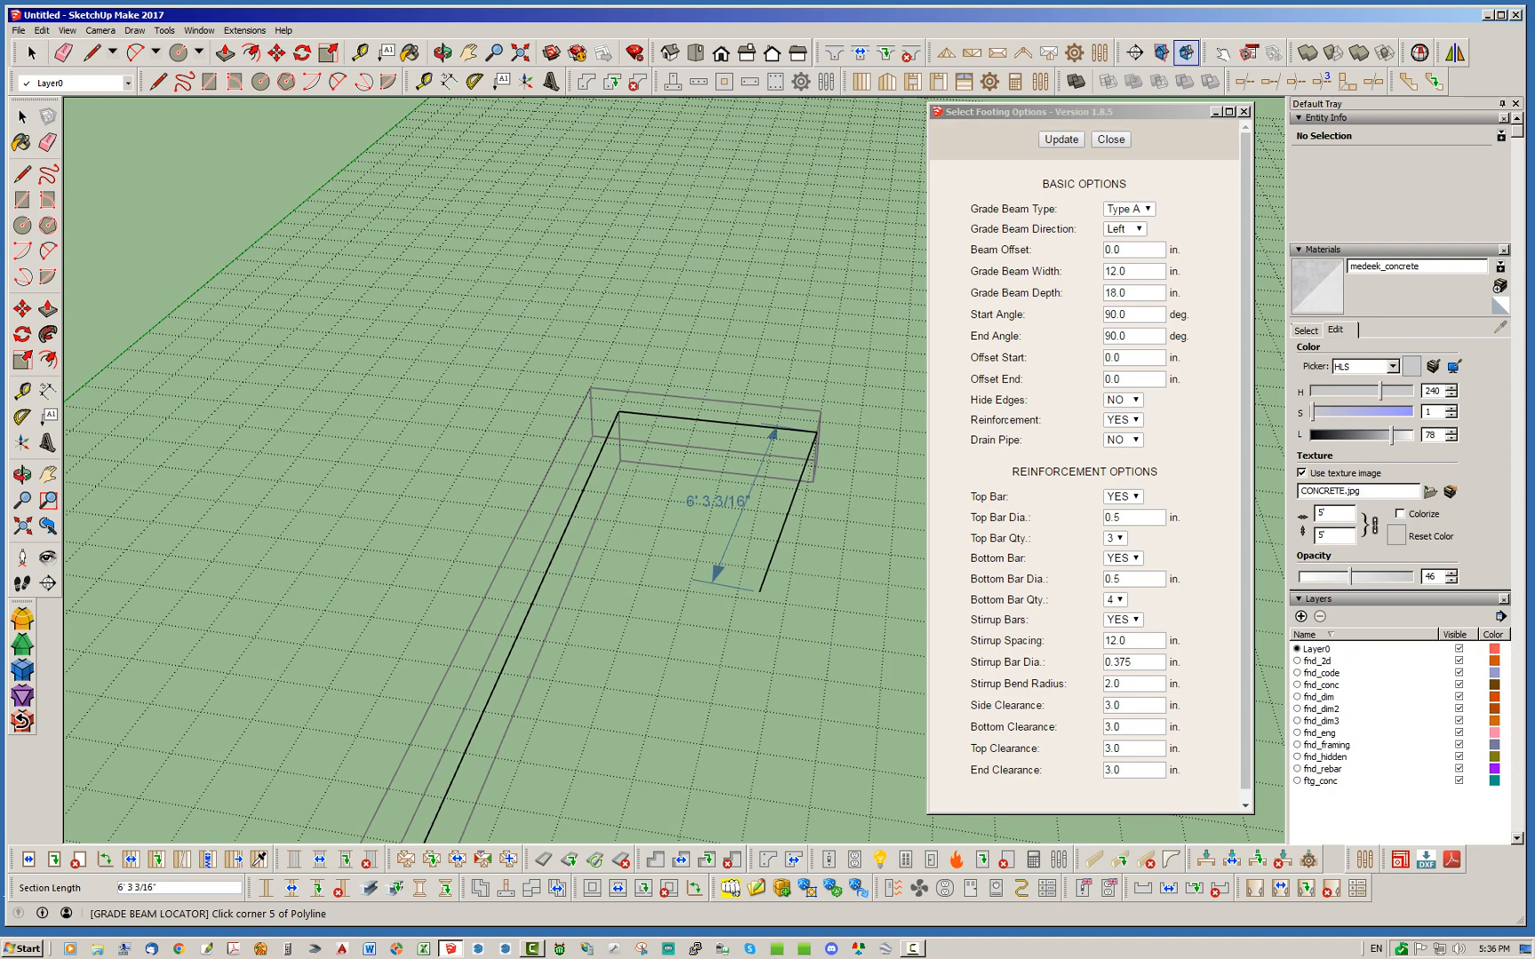
pyautogui.press('Return')
pyautogui.press('space')
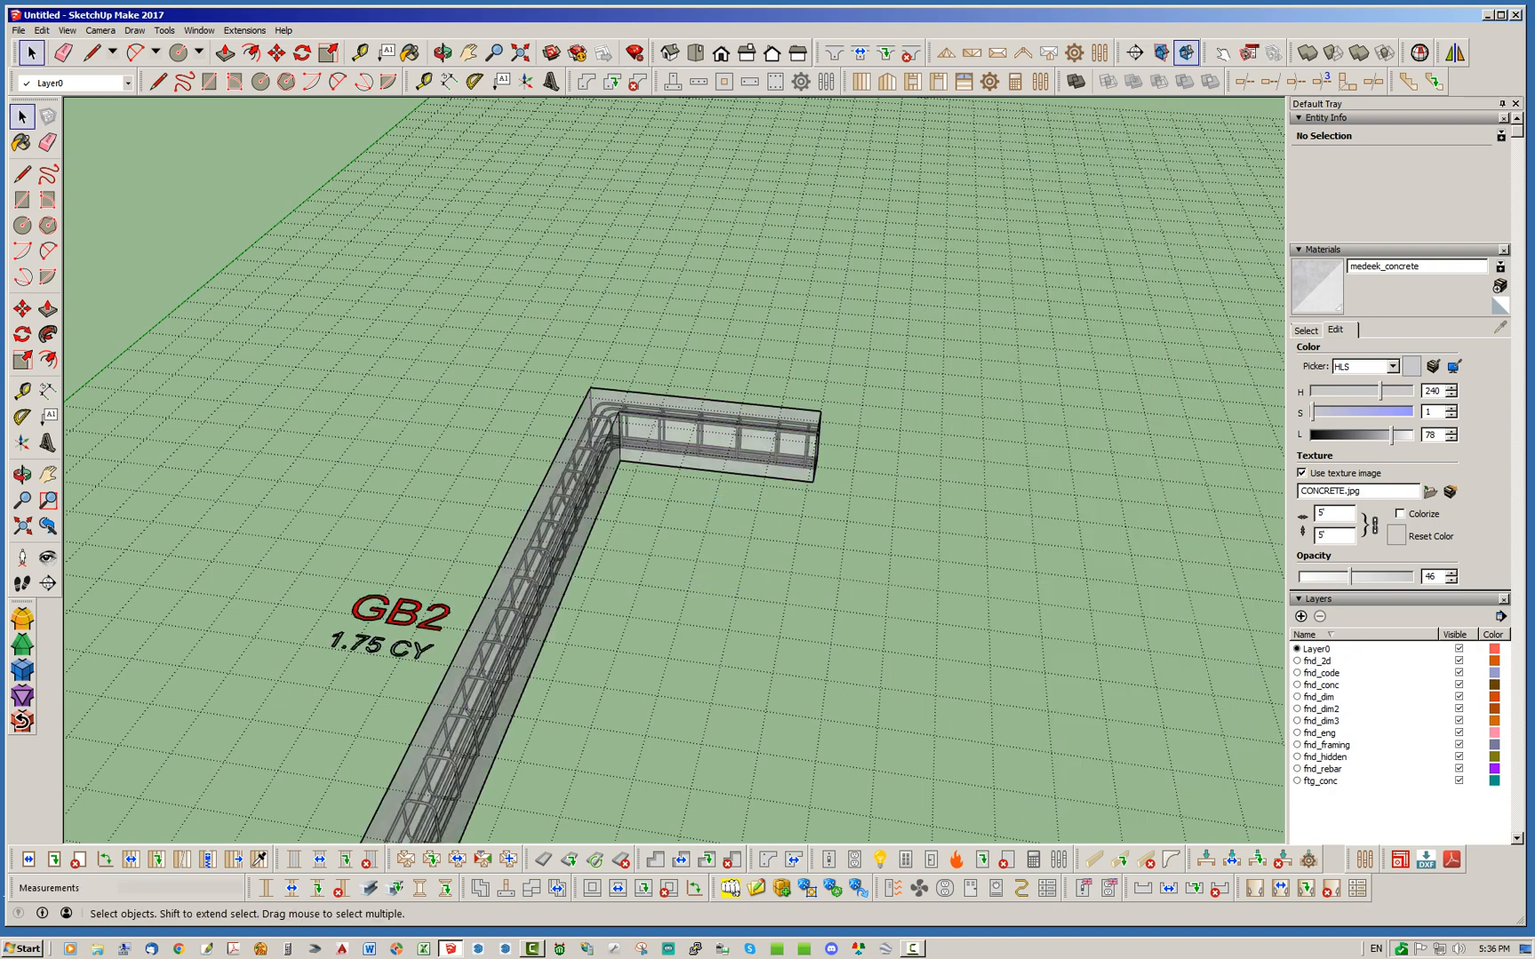
# Step: Examine how the rebar and stirrups wrap around both corners of the three-segment grade beam
pyautogui.scroll(-4, 843, 576)
pyautogui.moveTo(844, 575); pyautogui.dragTo(689, 524, button='middle')
pyautogui.scroll(6, 494, 613)
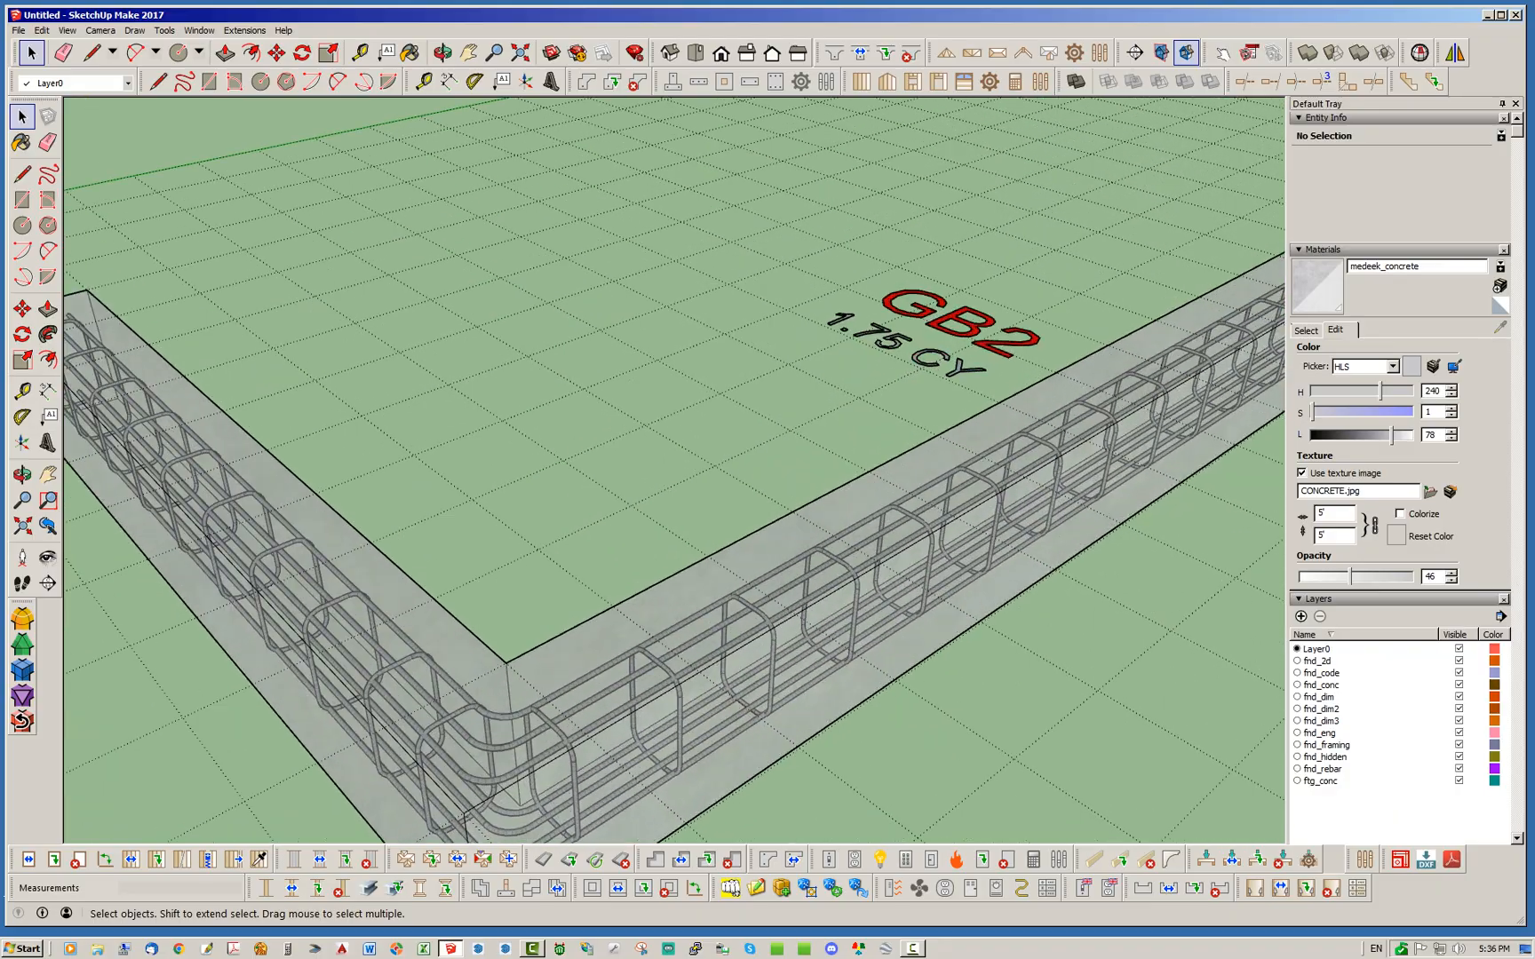
pyautogui.scroll(-2, 511, 631)
pyautogui.moveTo(511, 631); pyautogui.dragTo(755, 701, button='middle')
pyautogui.scroll(4, 756, 633)
pyautogui.scroll(-6, 444, 671)
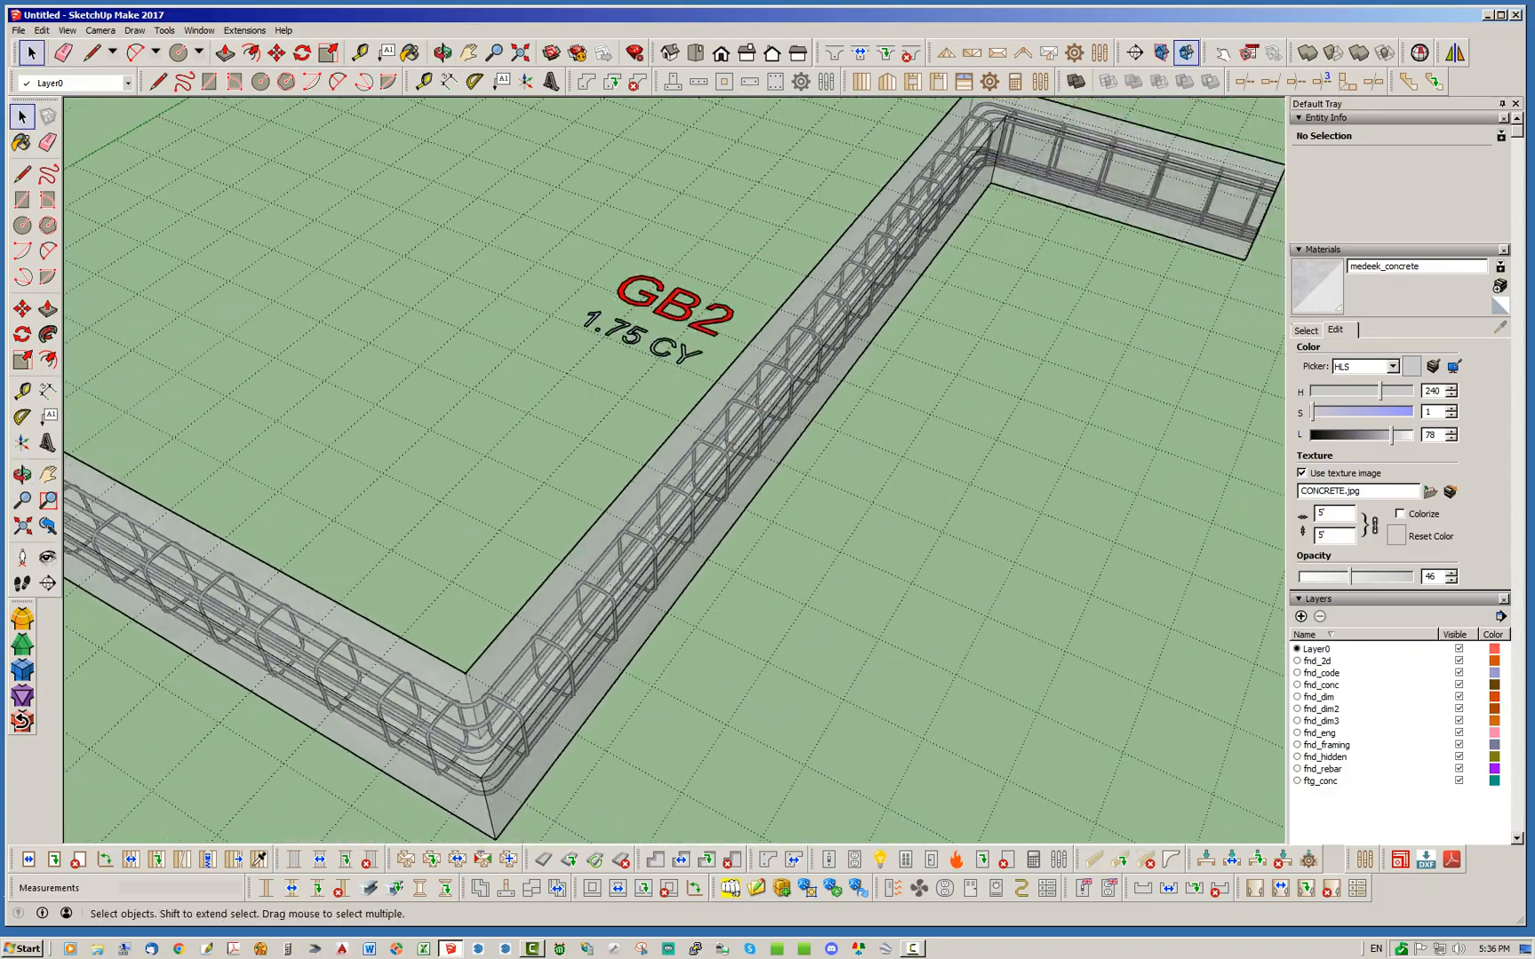
pyautogui.moveTo(444, 670); pyautogui.dragTo(227, 613, button='middle')
pyautogui.scroll(5, 937, 421)
pyautogui.moveTo(1040, 404); pyautogui.dragTo(711, 541, button='middle')
pyautogui.press('space')
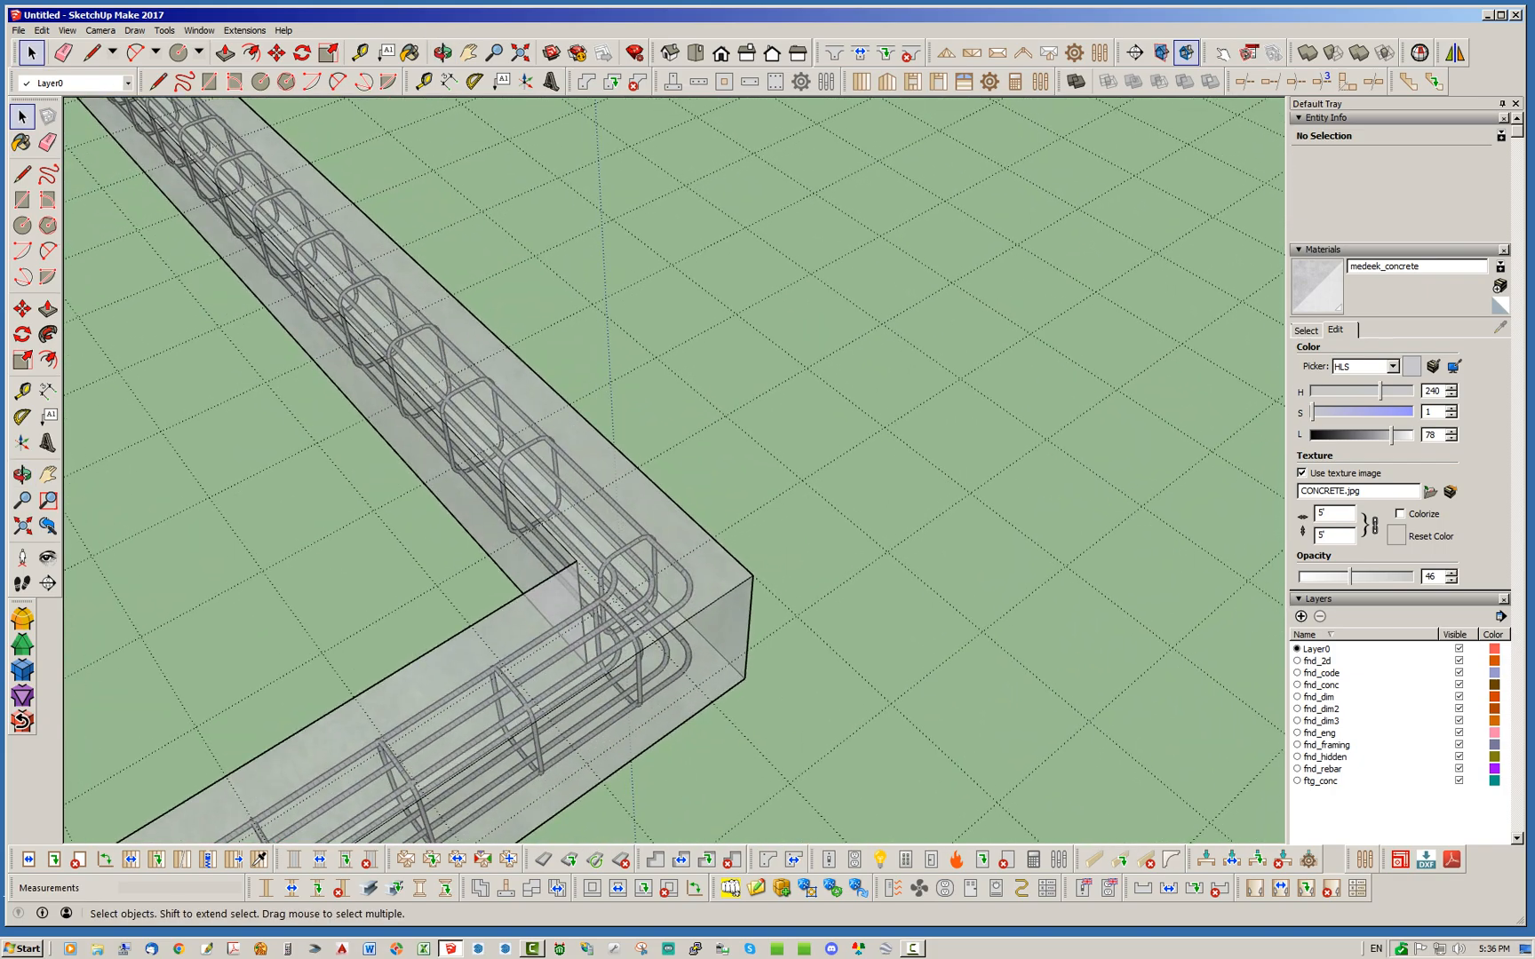
# Step: Delete the three-segment grade beam from the model
pyautogui.scroll(-6, 888, 595)
pyautogui.scroll(-4, 888, 657)
pyautogui.moveTo(799, 648); pyautogui.dragTo(1110, 564, button='middle')
pyautogui.click(759, 384)
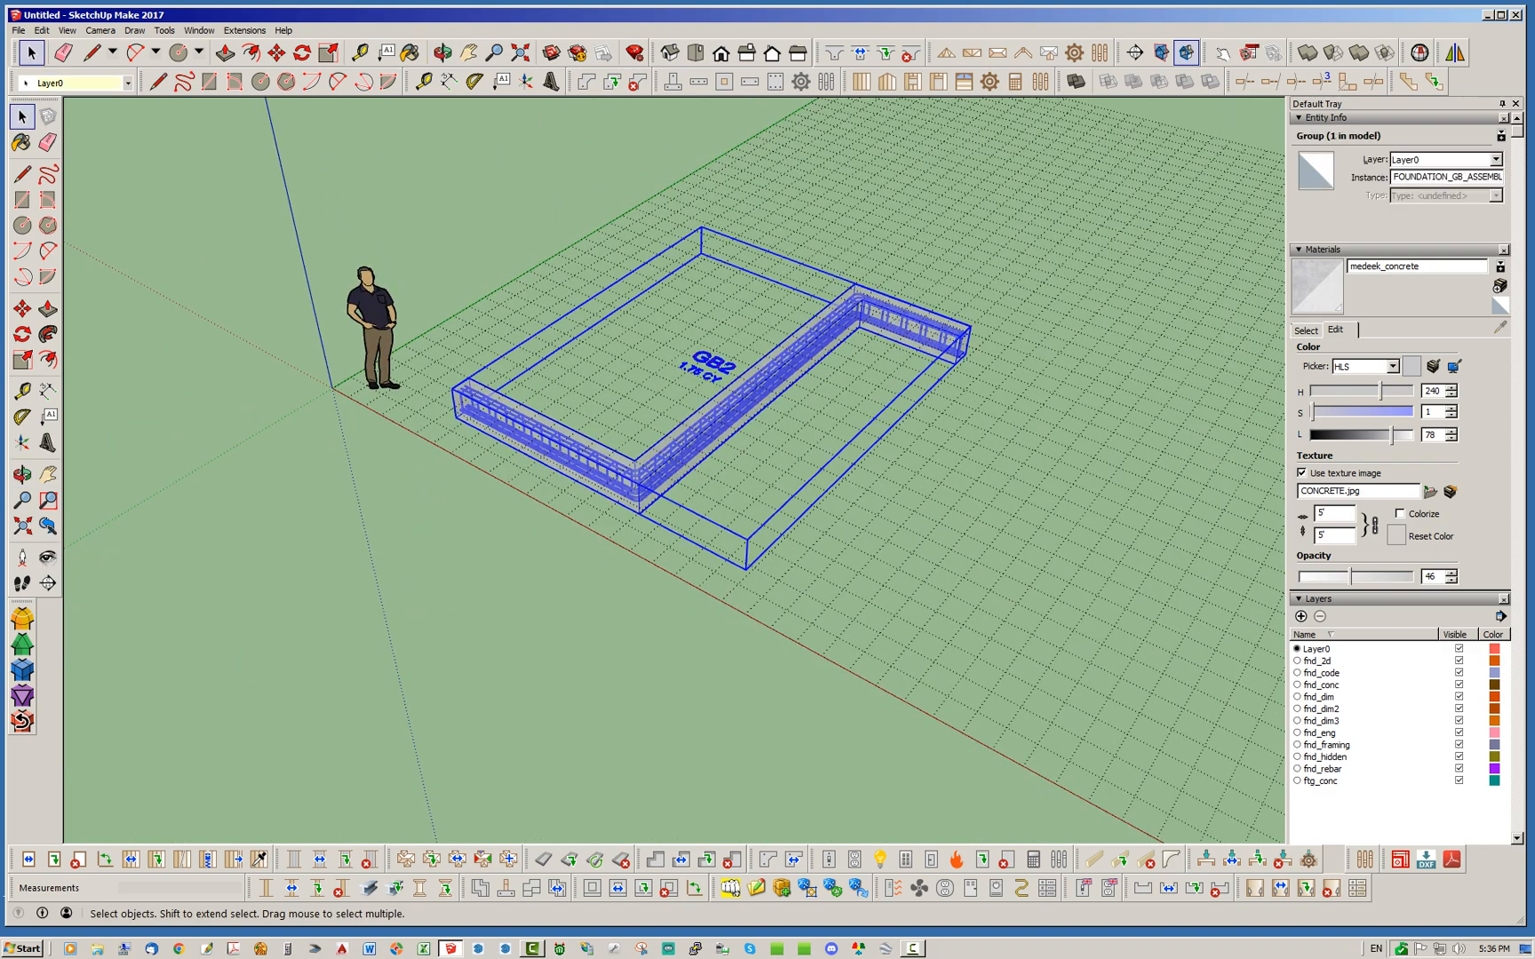
pyautogui.press('Delete')
# Step: Start another grade beam and lay out the first four segments of an L-shaped outline on the grid
pyautogui.scroll(5, 577, 520)
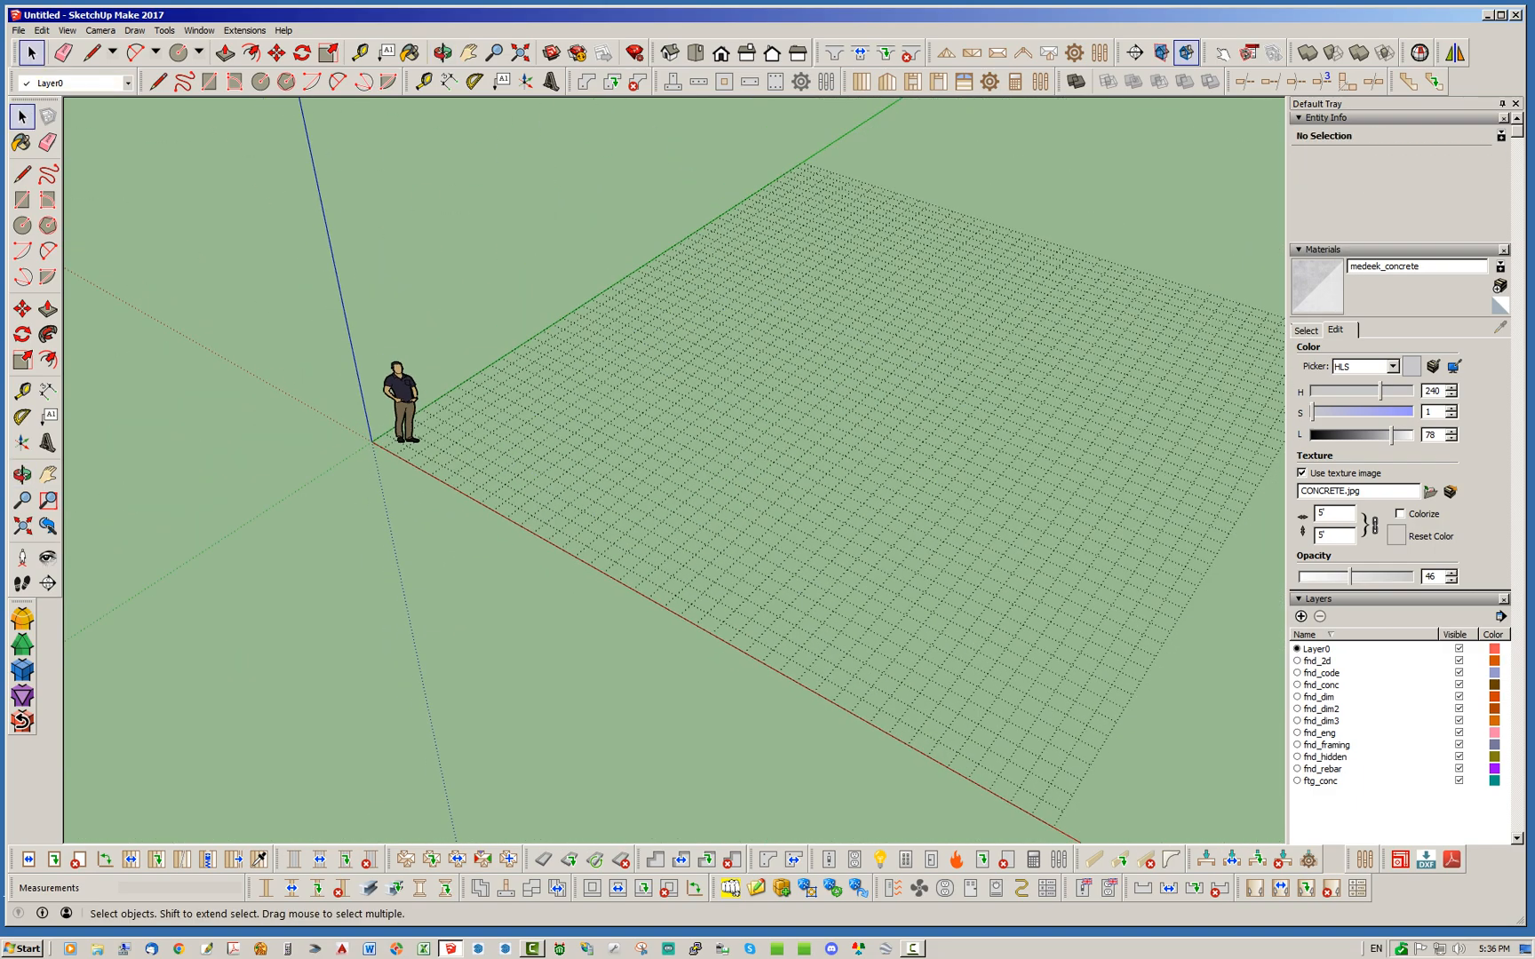
pyautogui.scroll(-3, 551, 568)
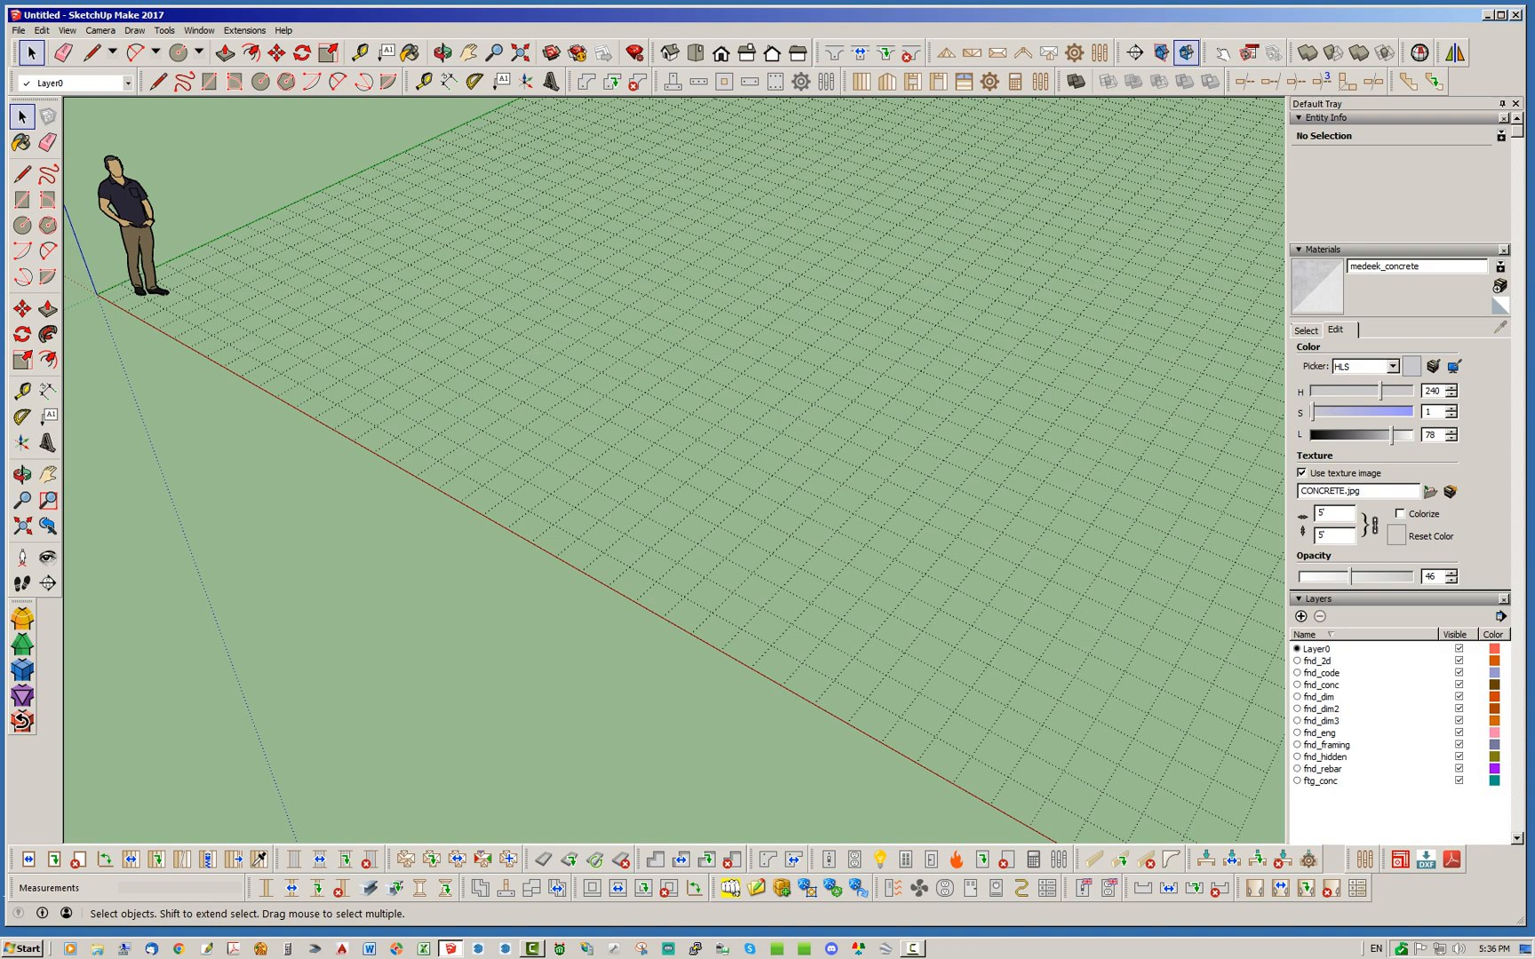
pyautogui.click(774, 81)
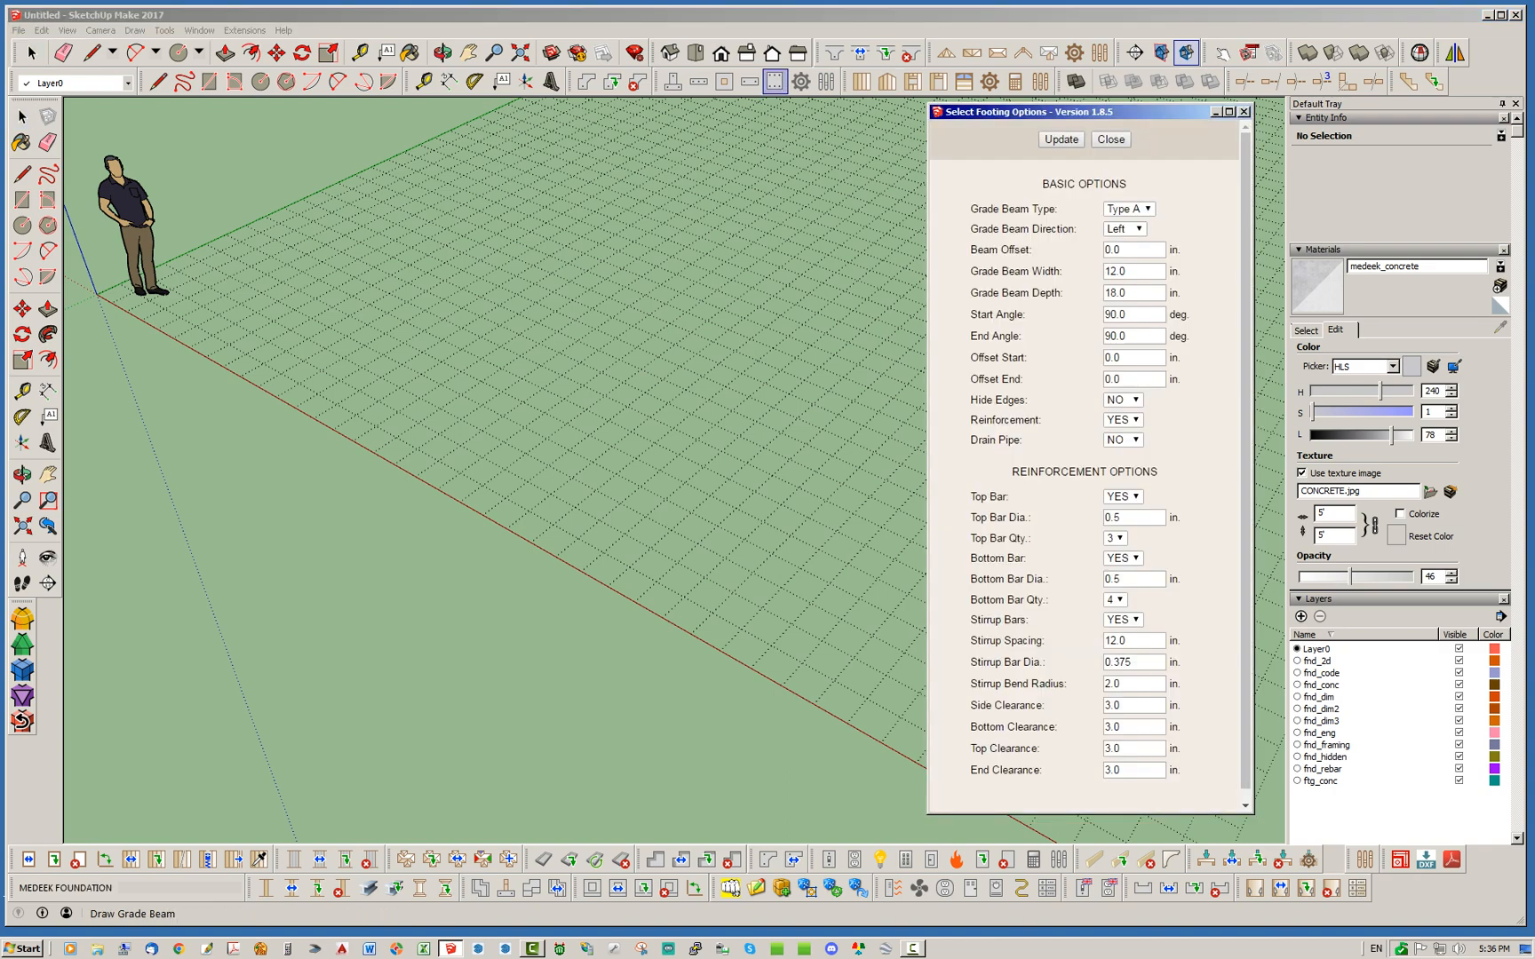
pyautogui.scroll(-2, 333, 626)
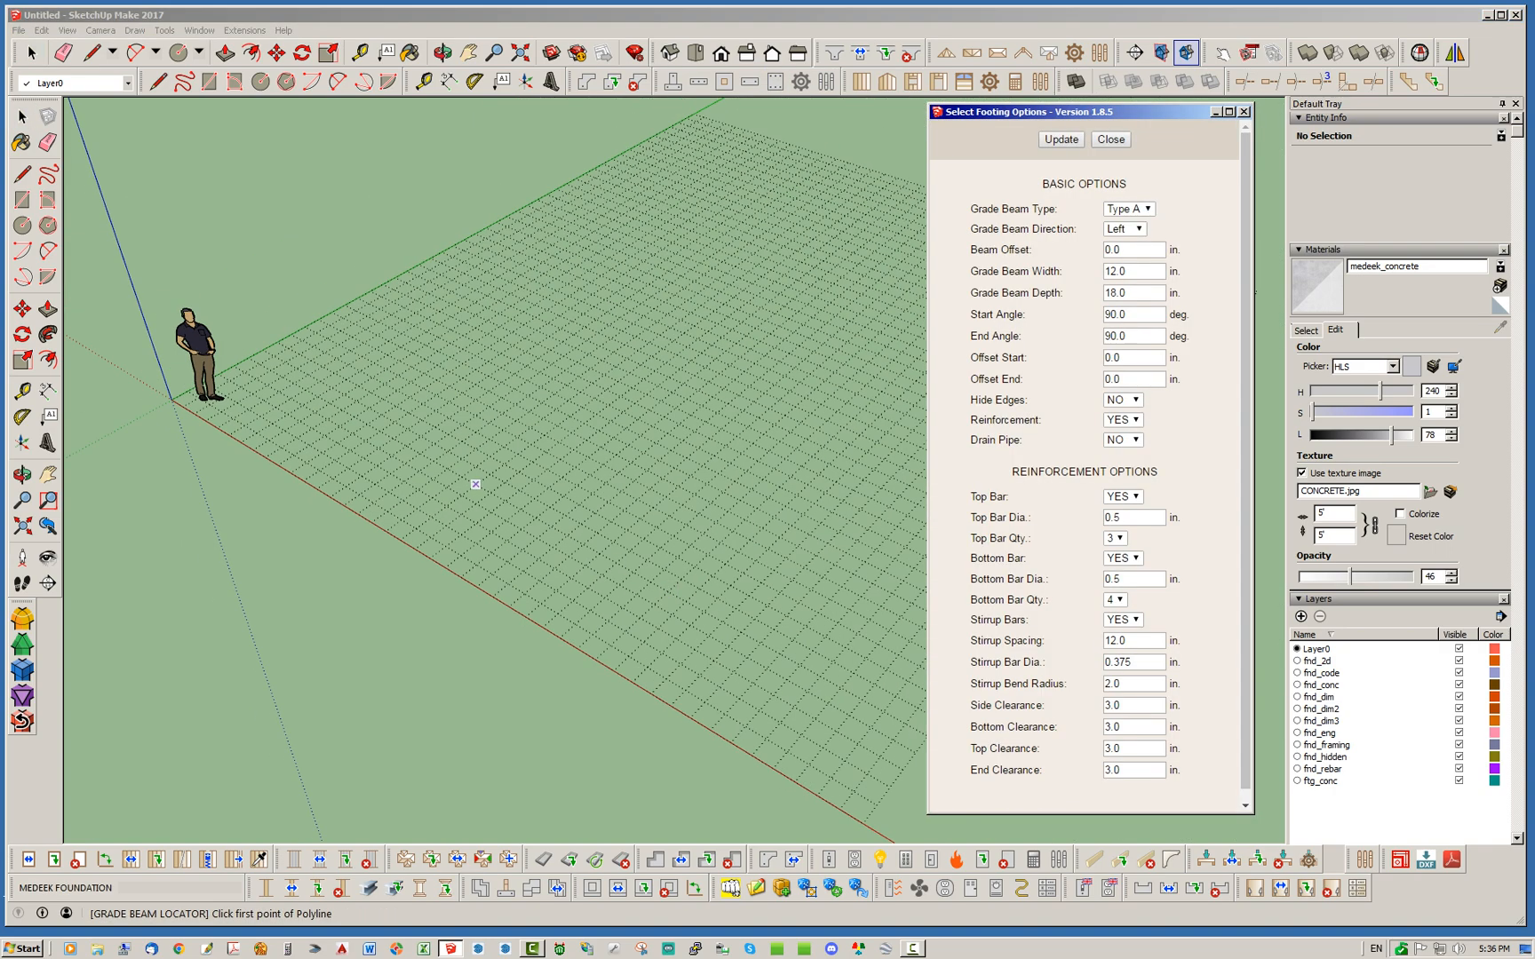
pyautogui.scroll(1, 694, 430)
pyautogui.scroll(1, 371, 555)
pyautogui.scroll(1, 438, 529)
pyautogui.click(238, 438)
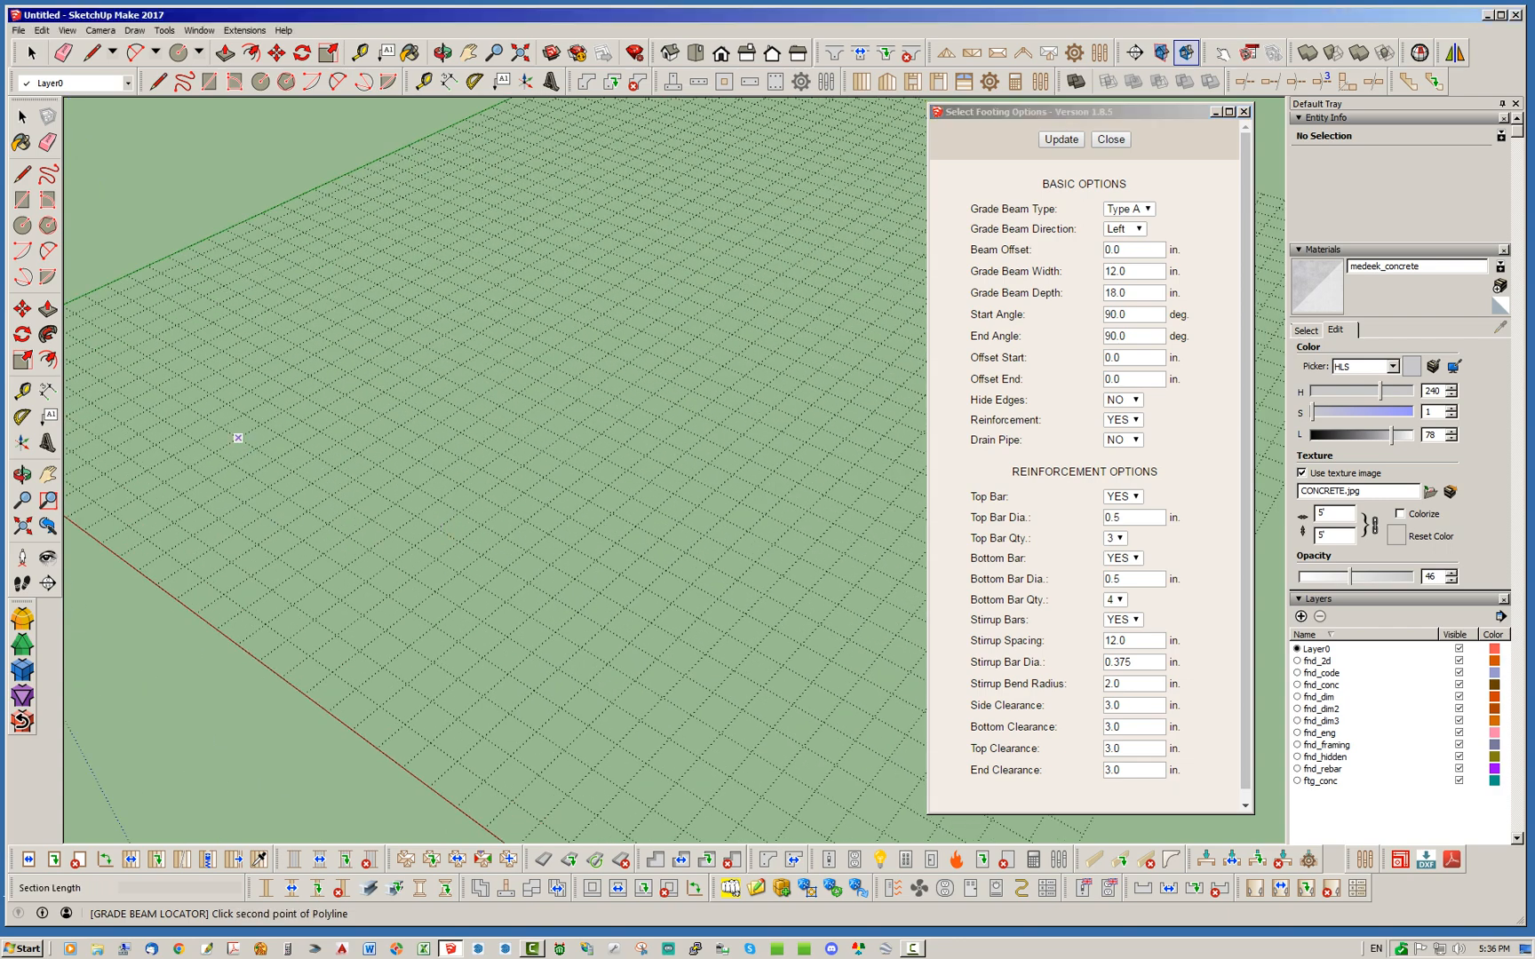
pyautogui.click(607, 662)
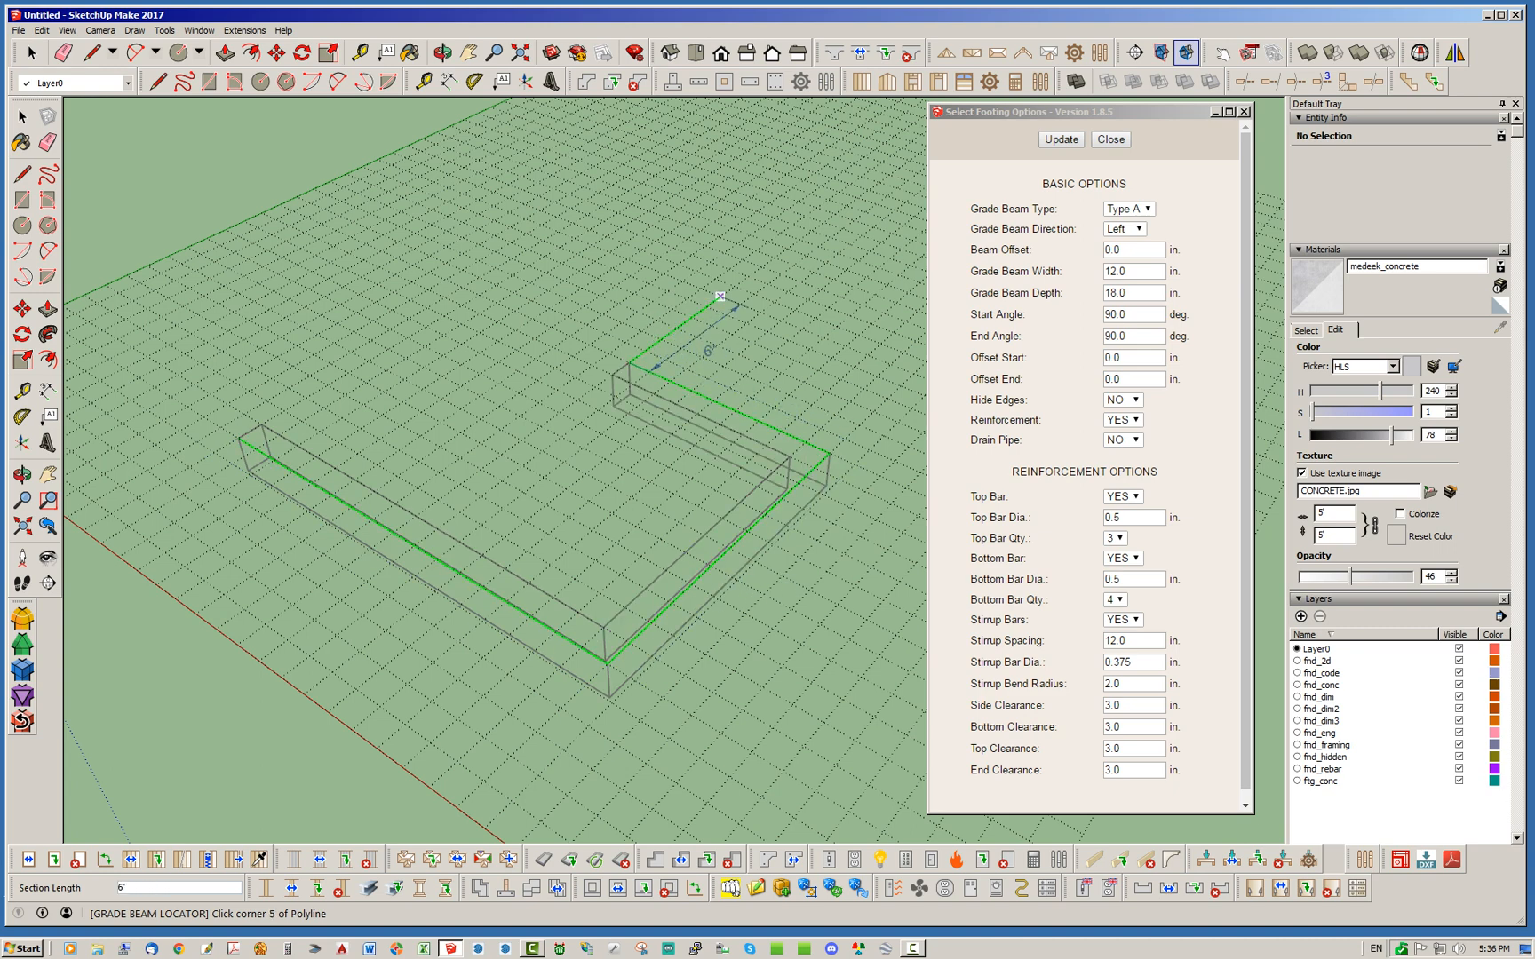
pyautogui.click(747, 276)
# Step: Close the L-shaped outline back to its start point with a 20 ft last segment and finish the grade beam
pyautogui.moveTo(391, 355); pyautogui.dragTo(449, 510, button='middle')
pyautogui.scroll(-2, 449, 511)
pyautogui.scroll(2, 638, 375)
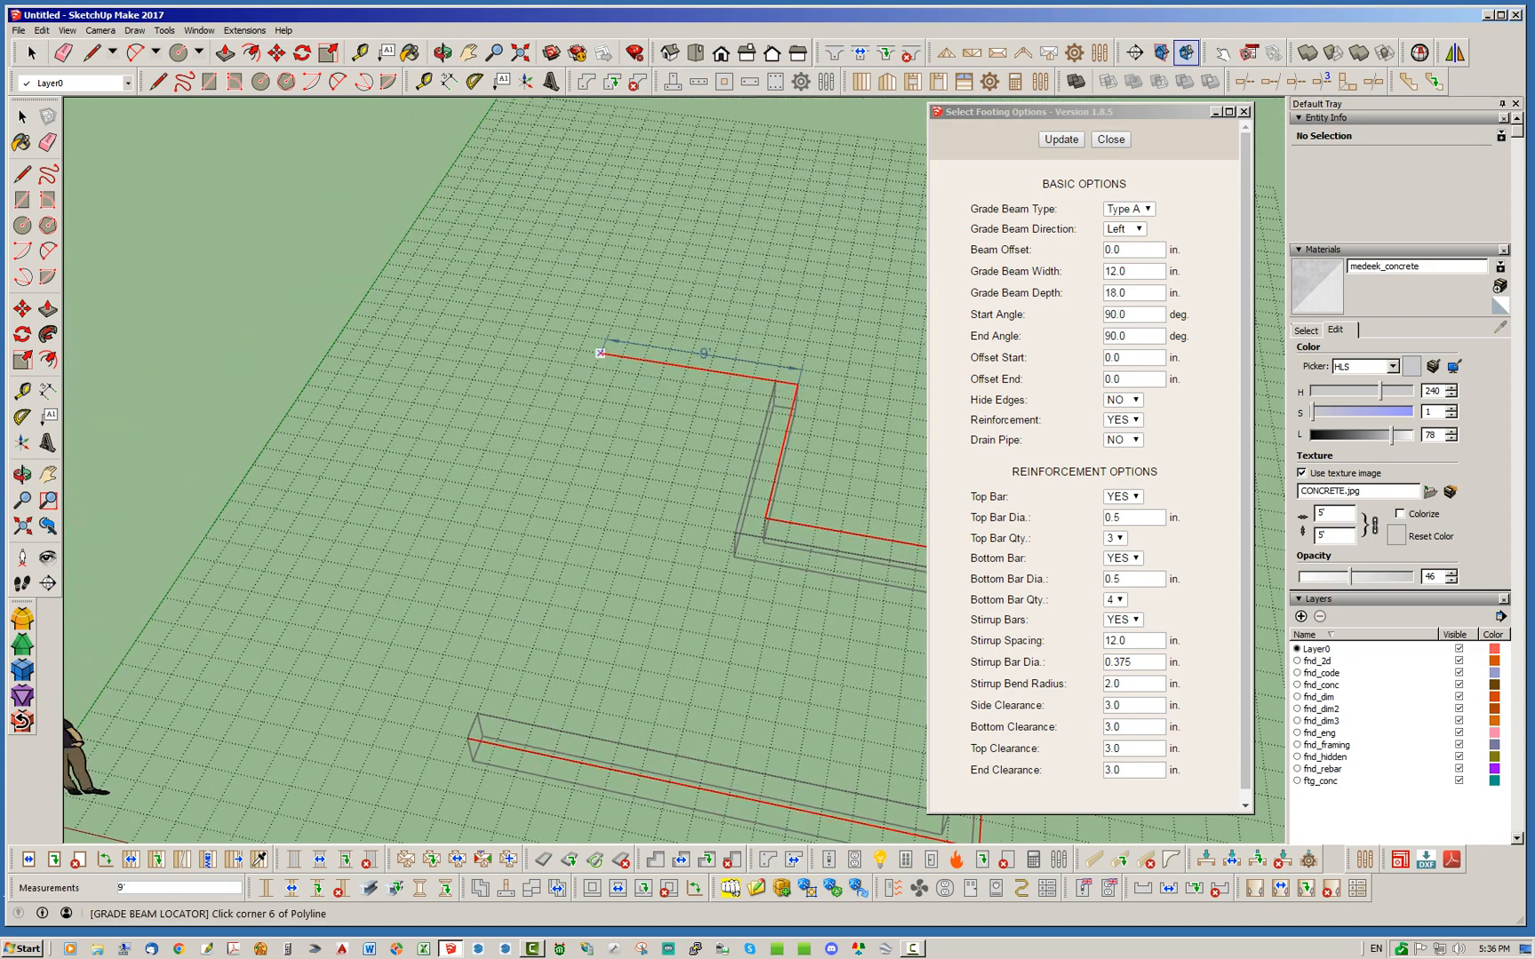
pyautogui.click(622, 357)
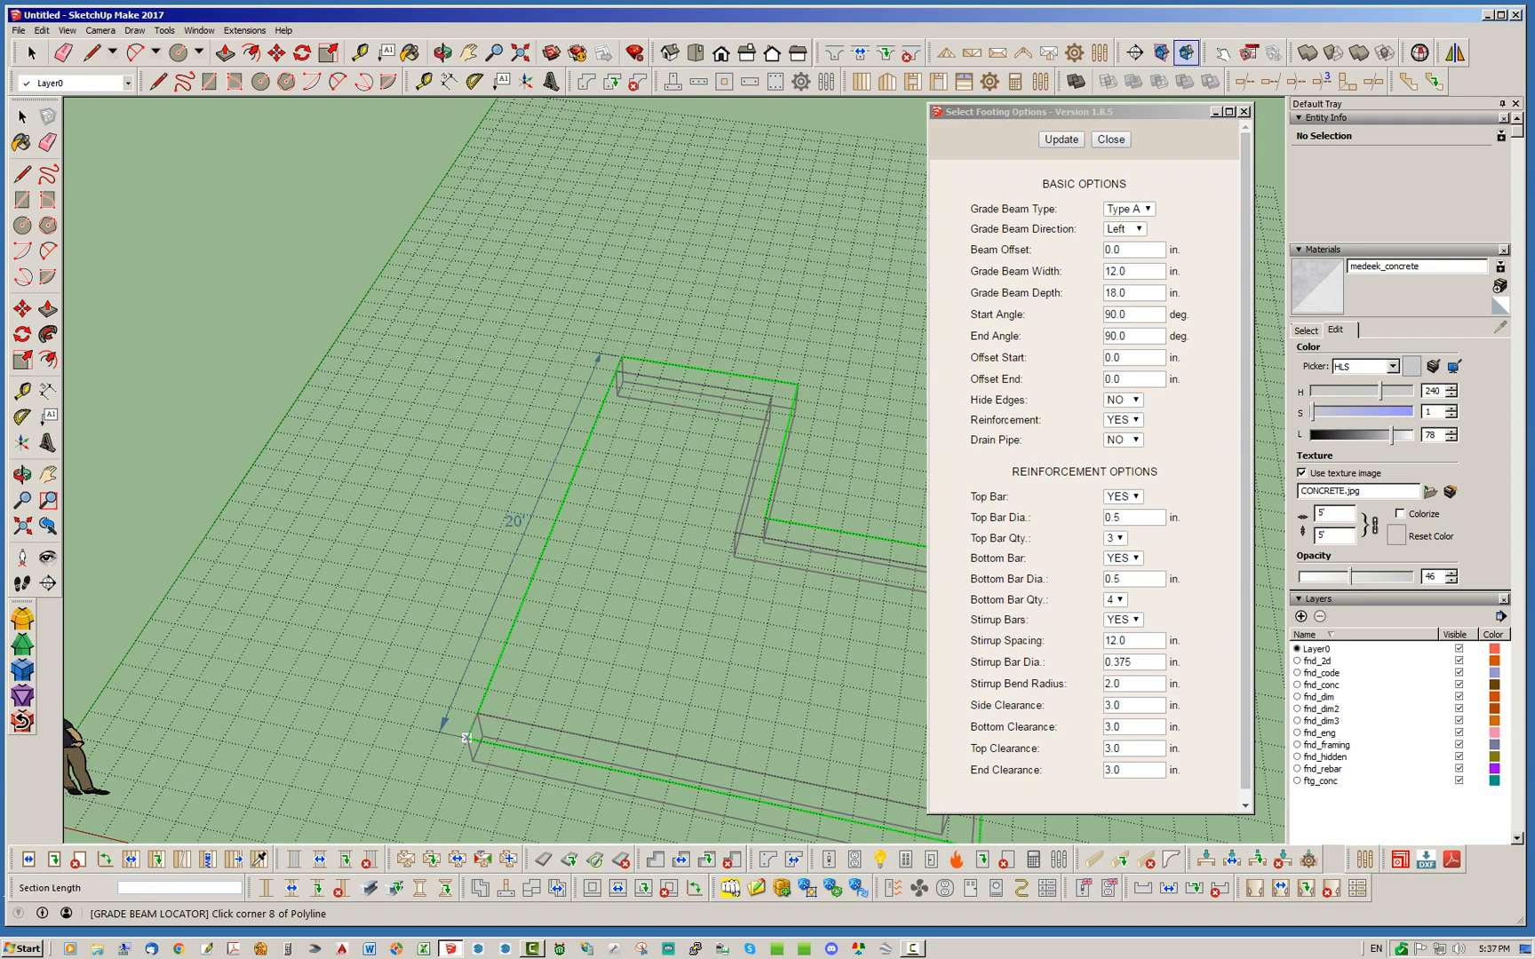
pyautogui.scroll(-3, 444, 702)
pyautogui.scroll(3, 419, 672)
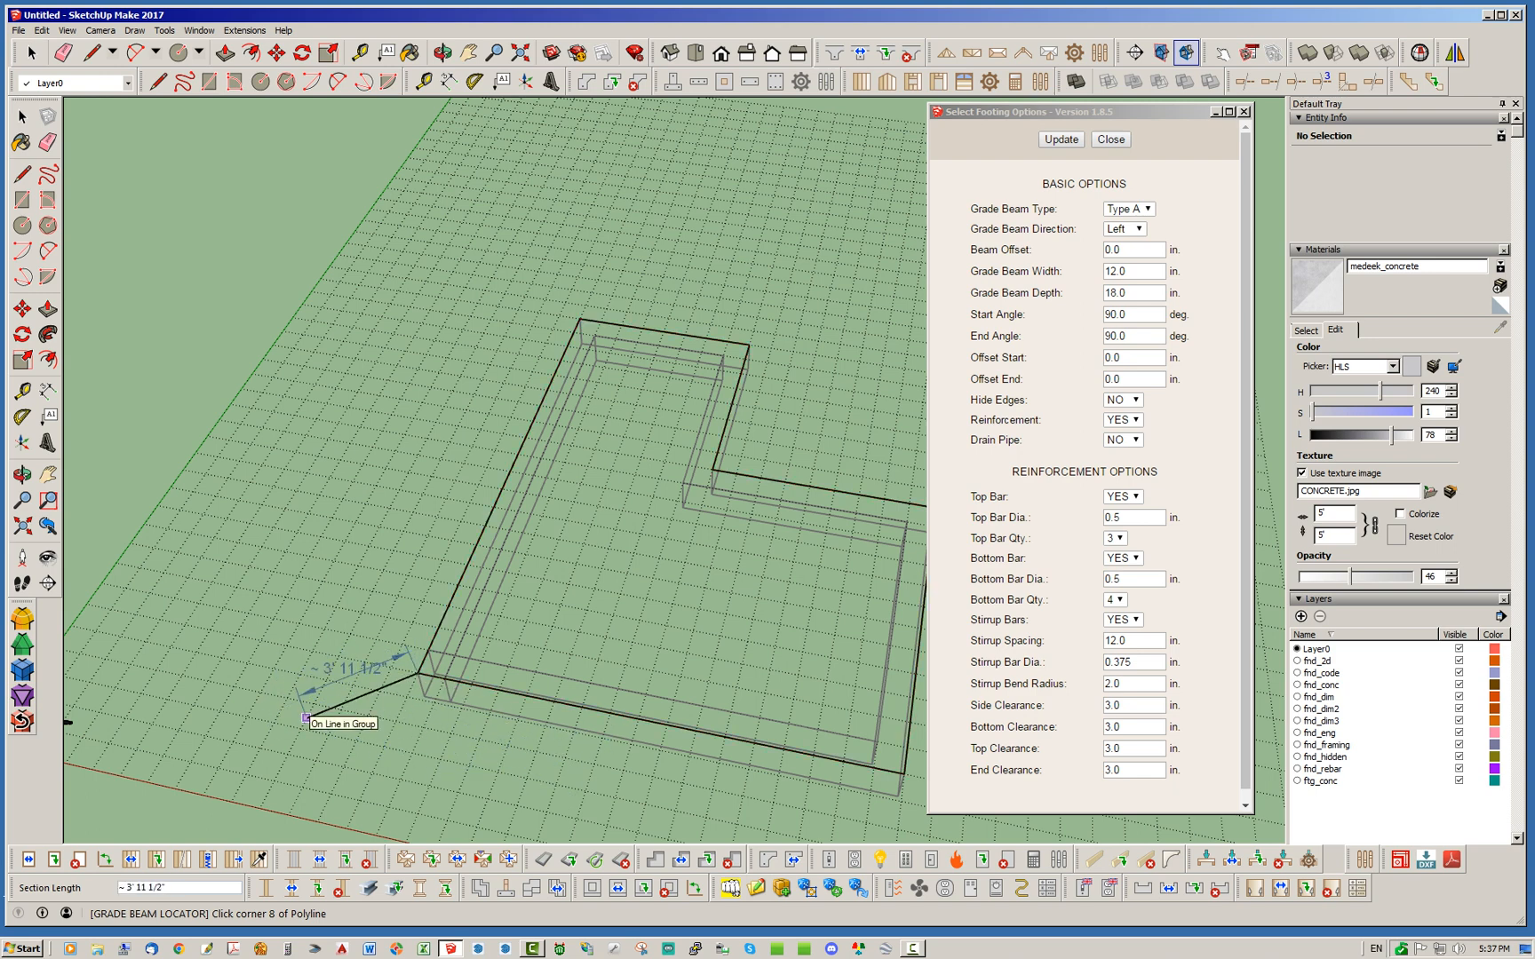
pyautogui.write("4'")
pyautogui.press('Return')
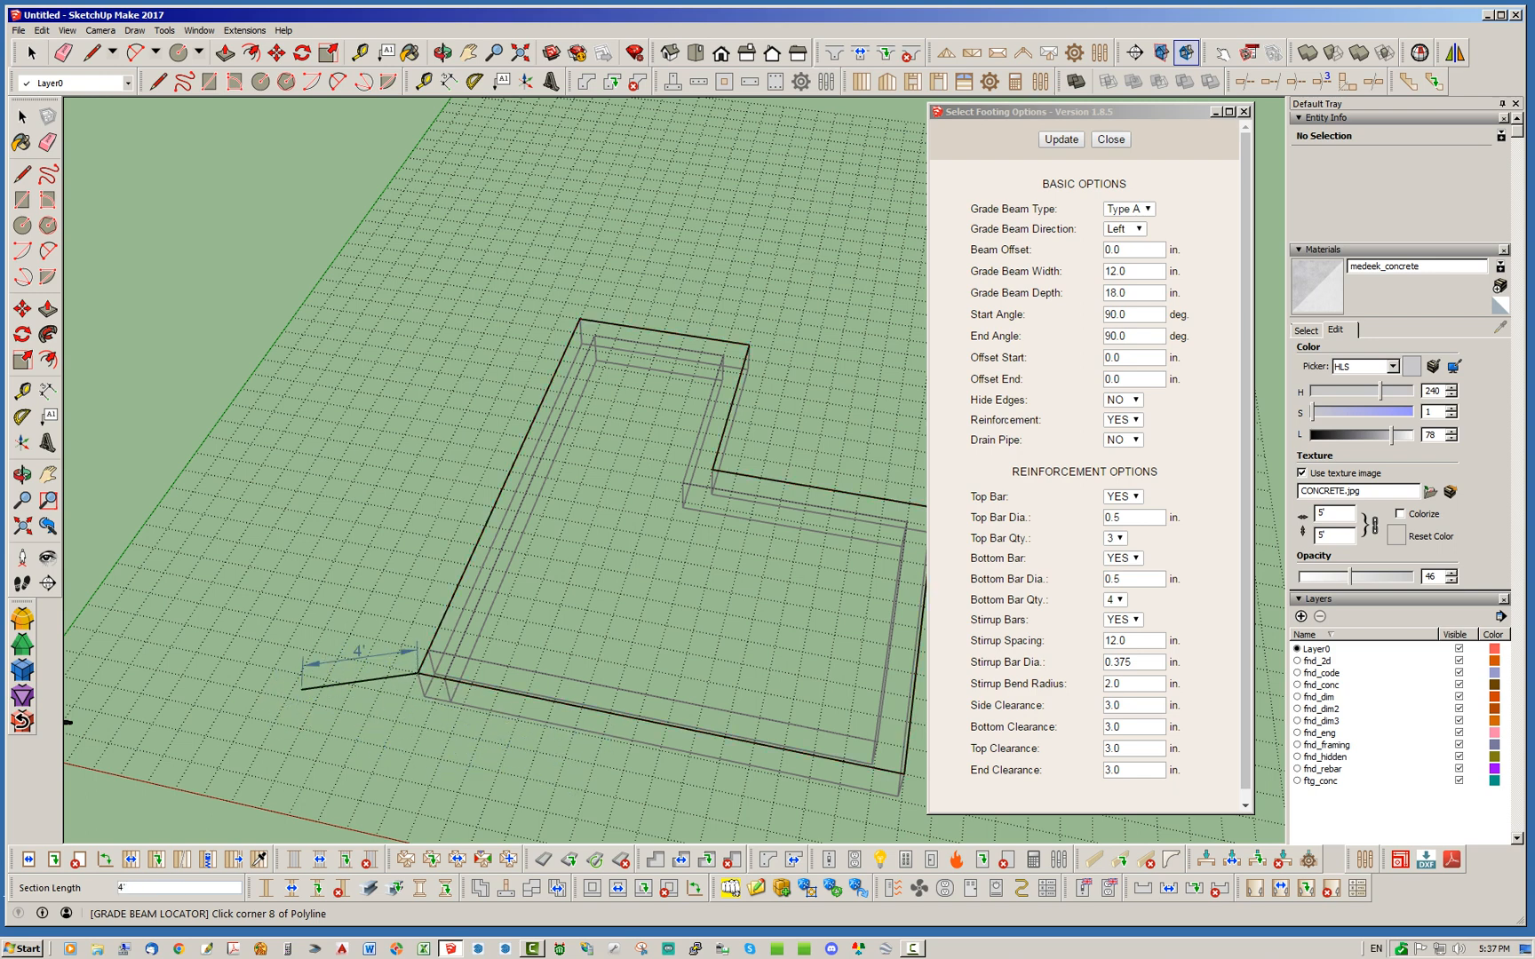
pyautogui.press('Escape')
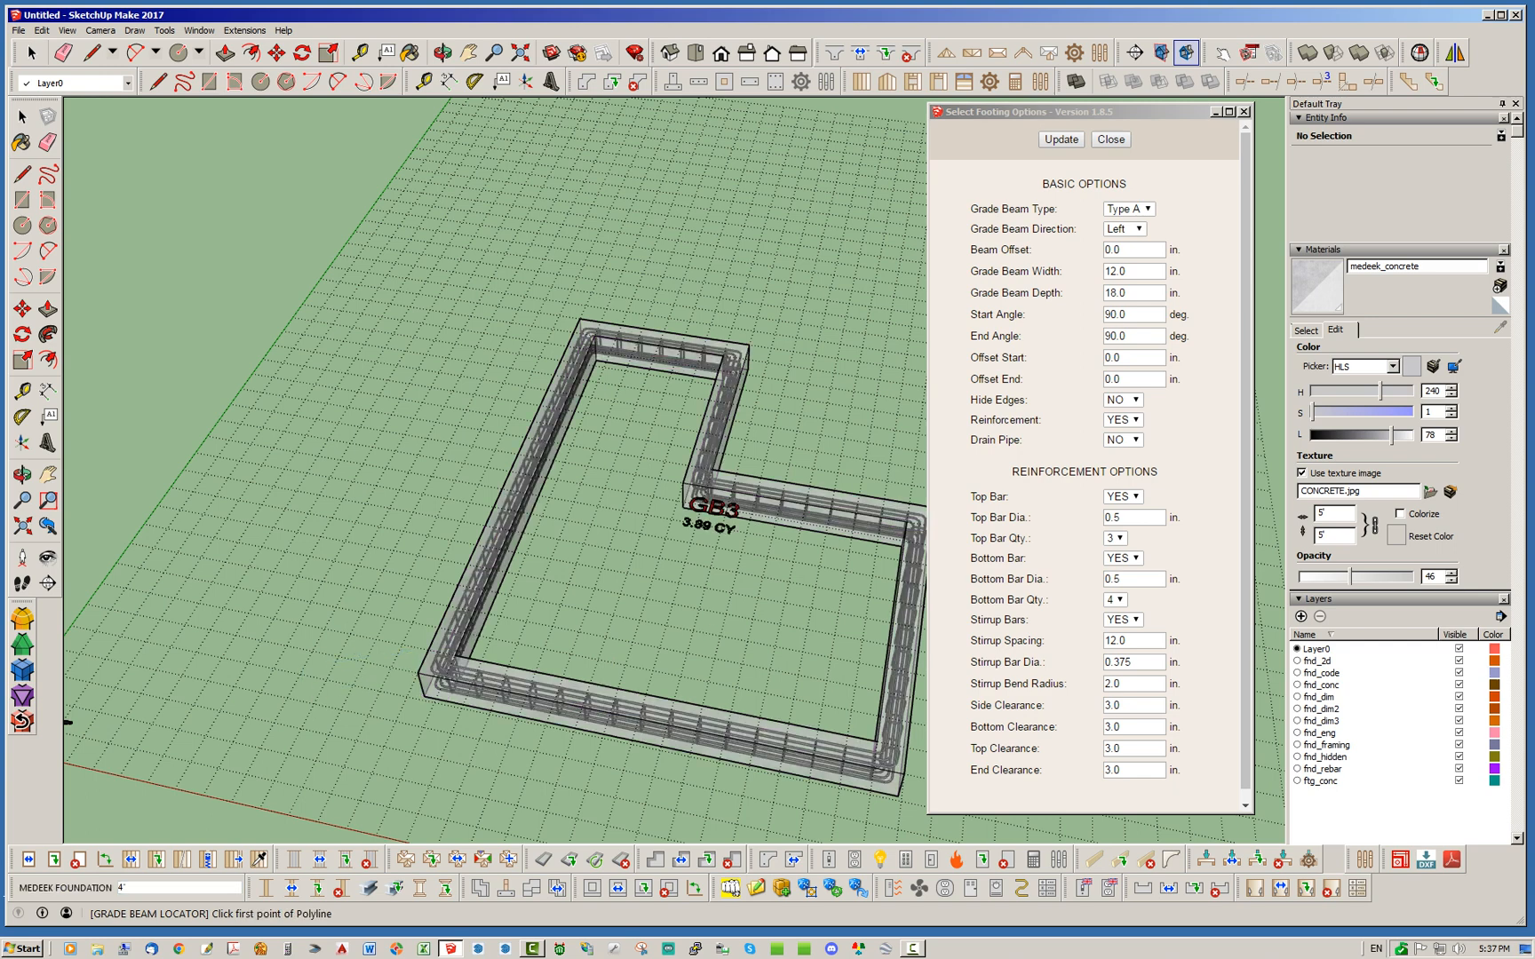
pyautogui.click(1110, 140)
pyautogui.press('space')
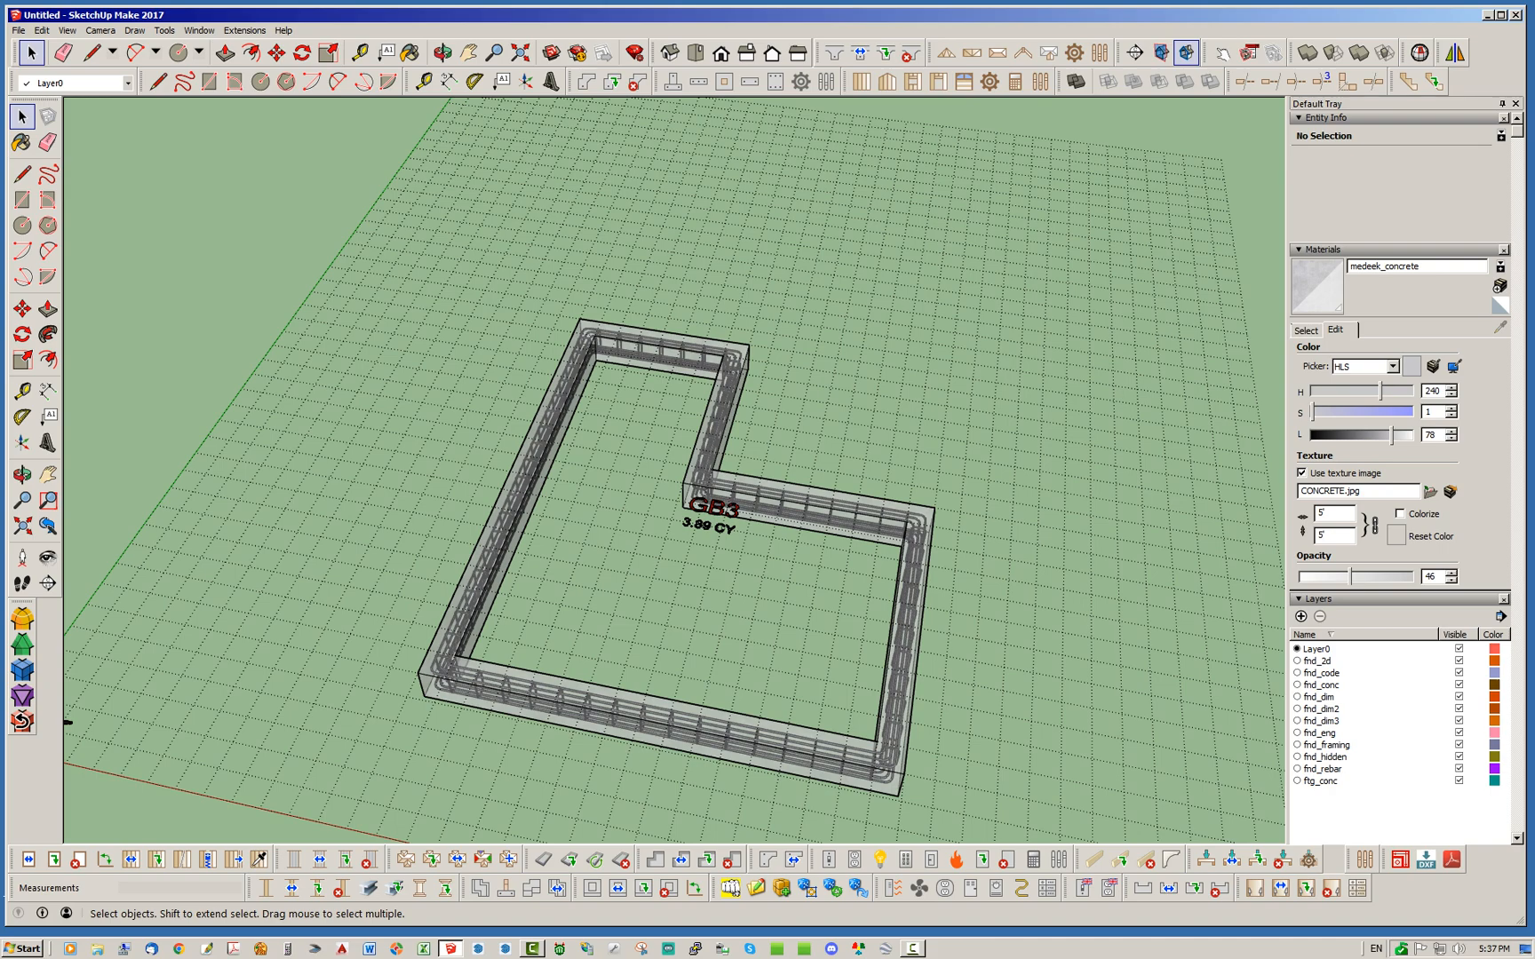
# Step: Examine the closed L-shaped grade beam and its reinforcement around the whole perimeter
pyautogui.scroll(3, 800, 646)
pyautogui.moveTo(550, 613); pyautogui.dragTo(688, 552, button='middle')
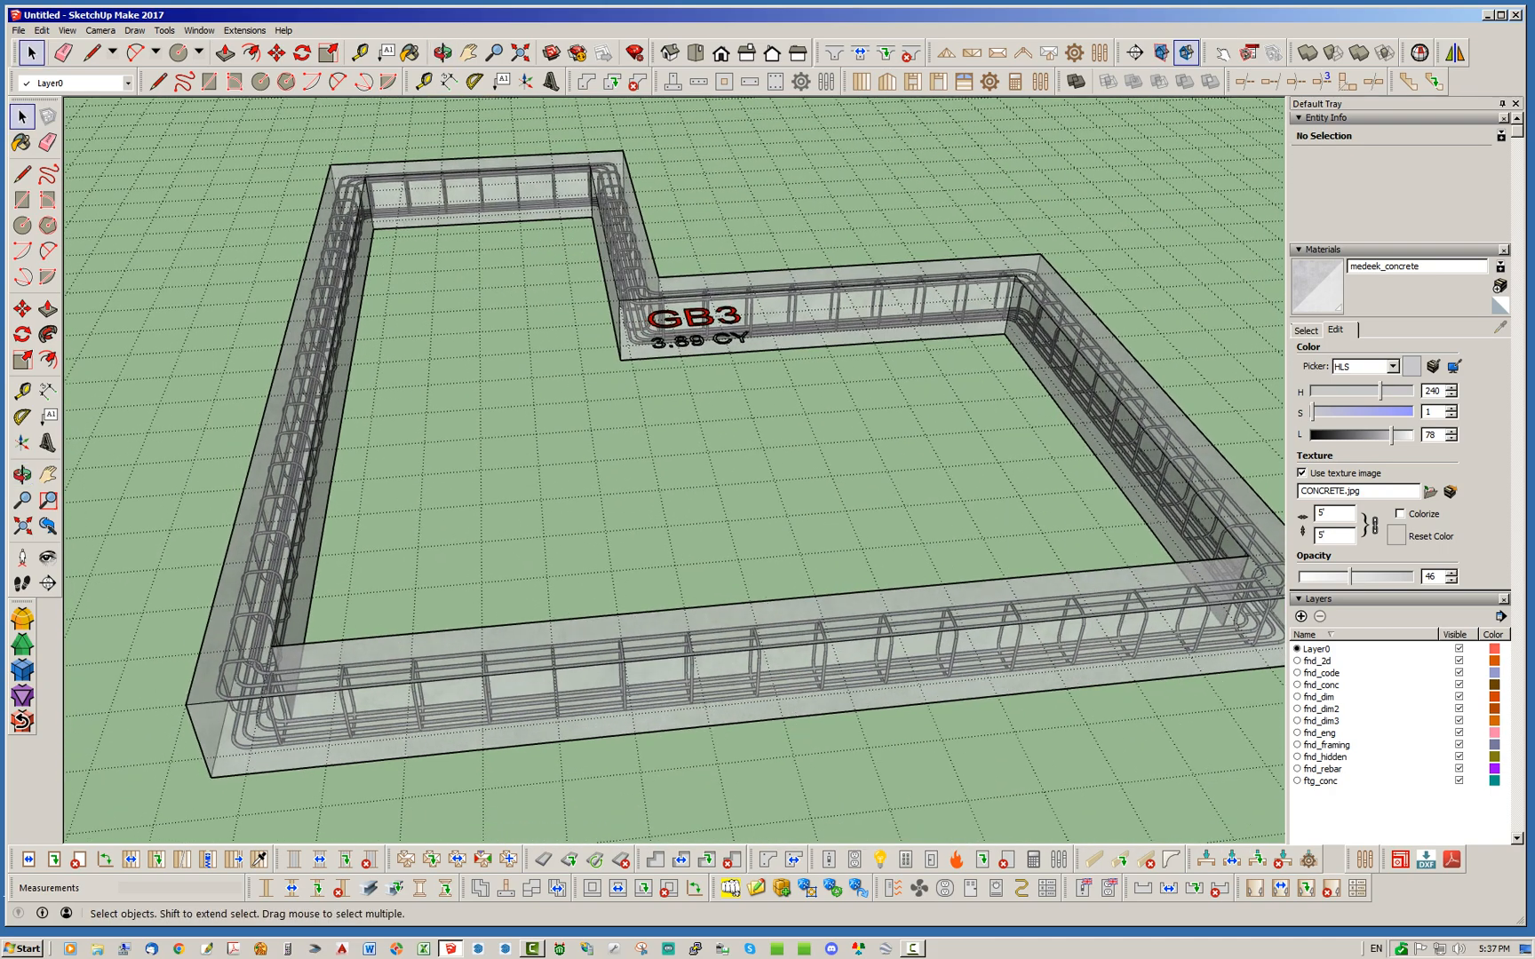
pyautogui.scroll(3, 339, 645)
pyautogui.scroll(-5, 711, 468)
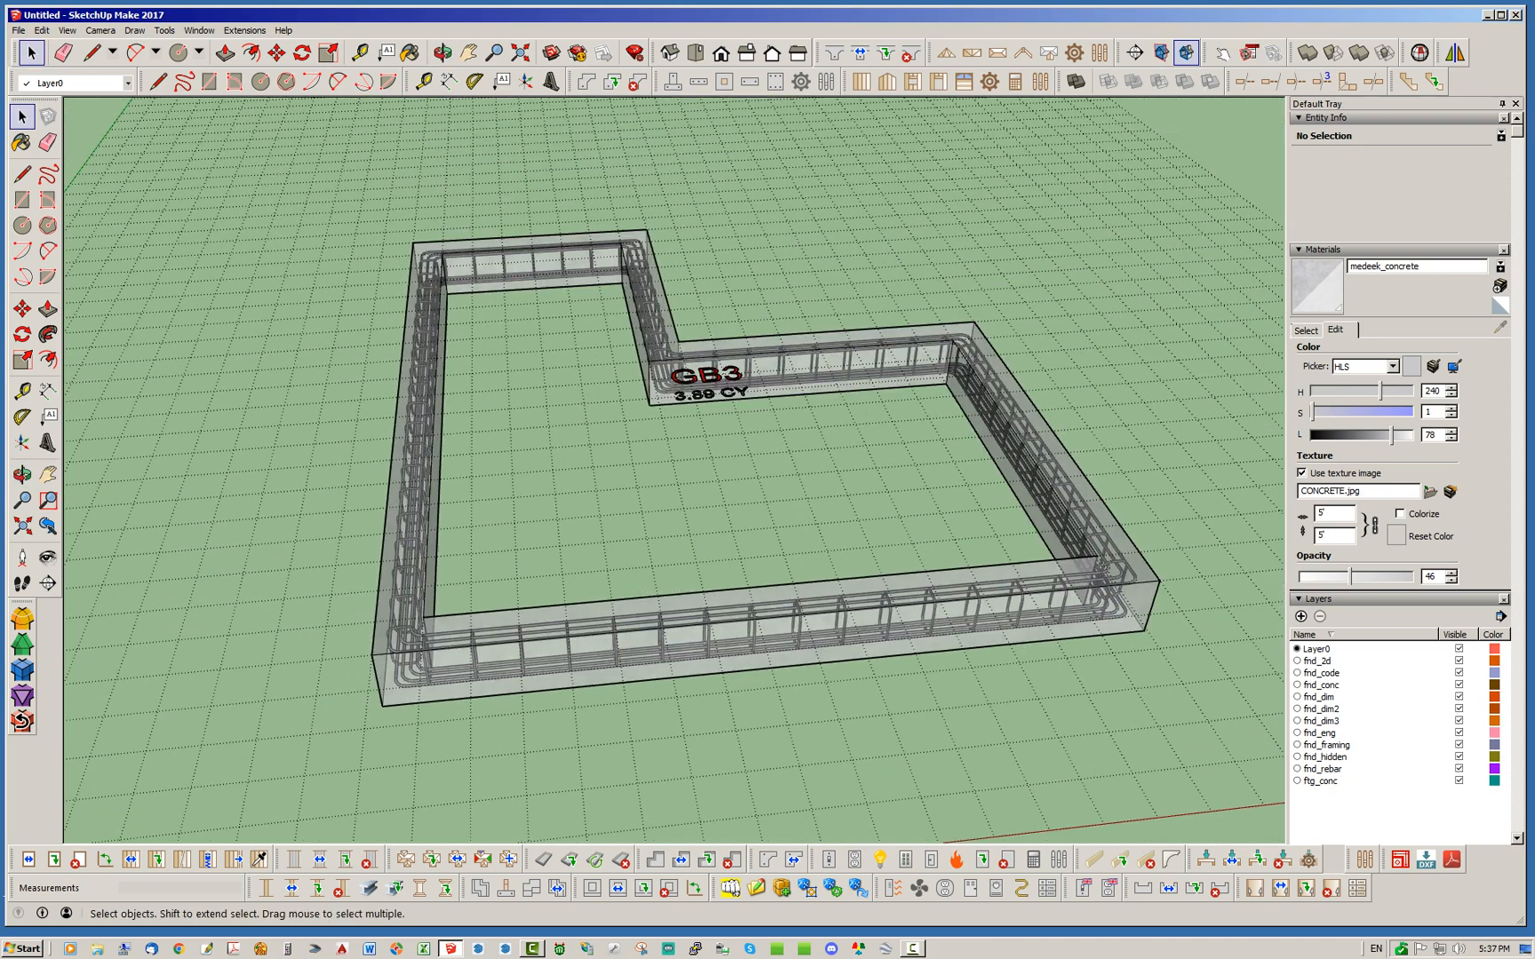
pyautogui.moveTo(799, 497); pyautogui.dragTo(772, 526, button='middle')
pyautogui.scroll(-3, 604, 524)
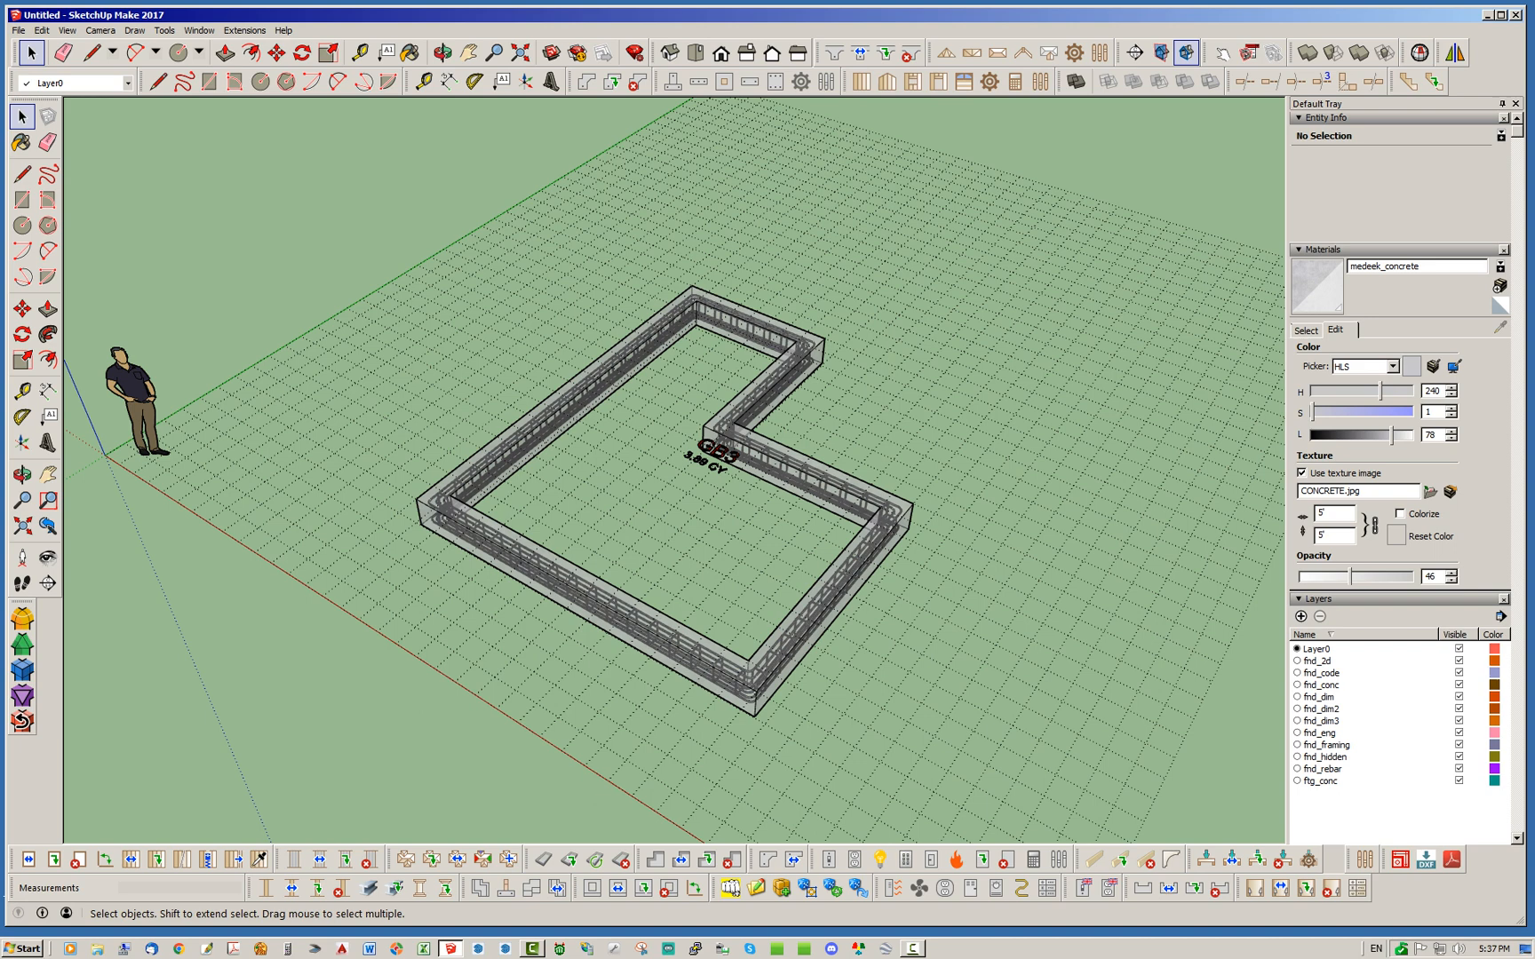
pyautogui.rightClick(796, 463)
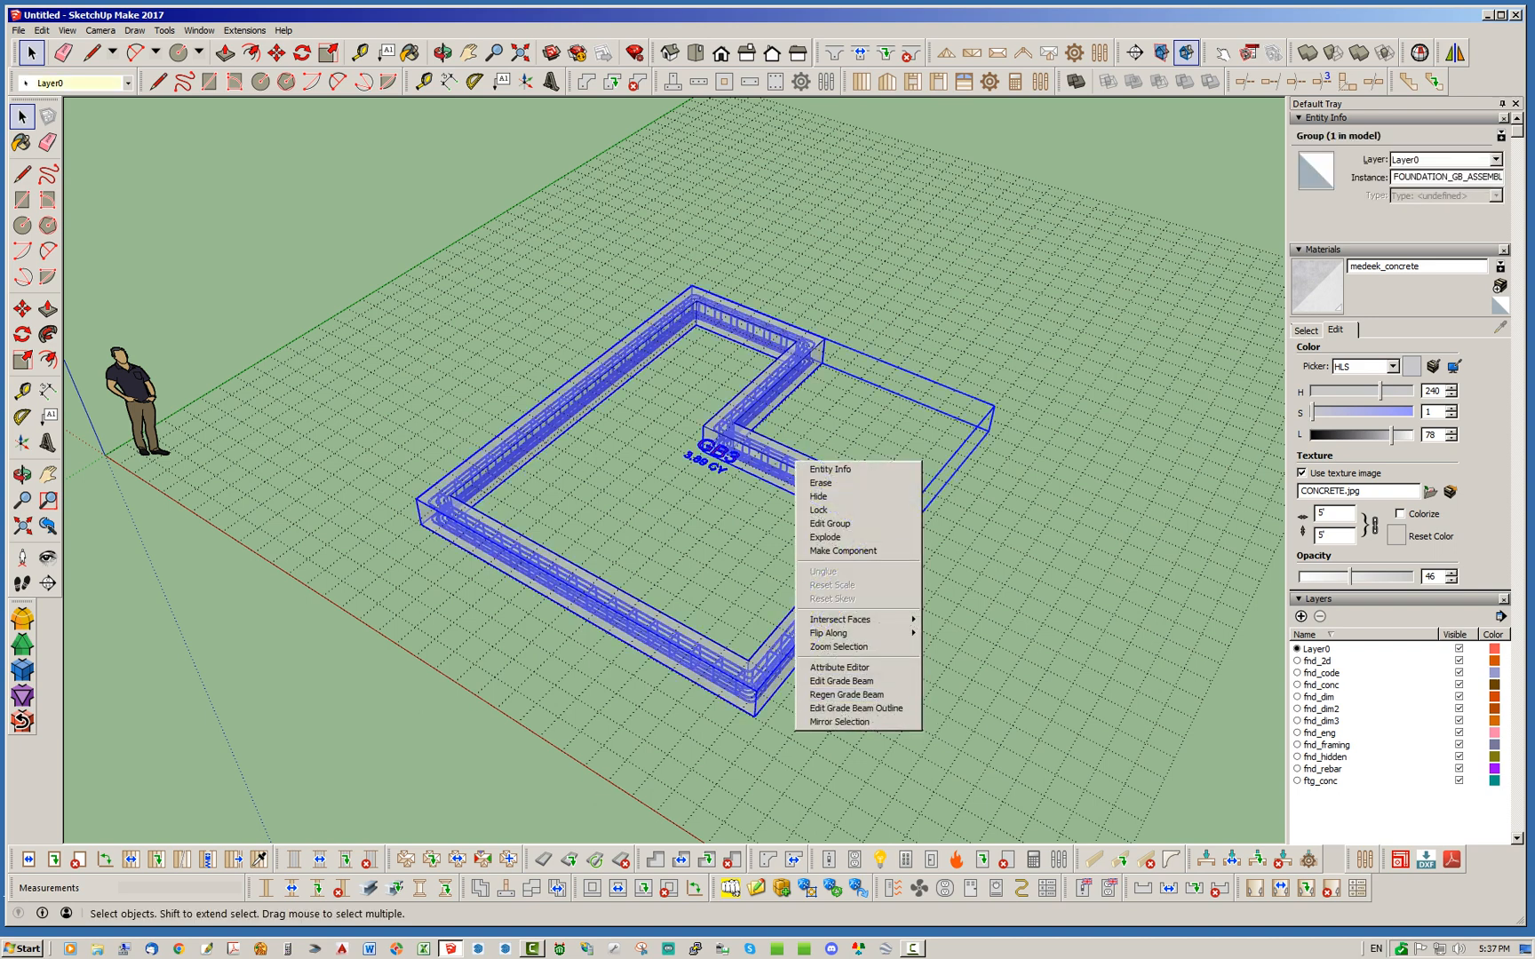
pyautogui.press('Escape')
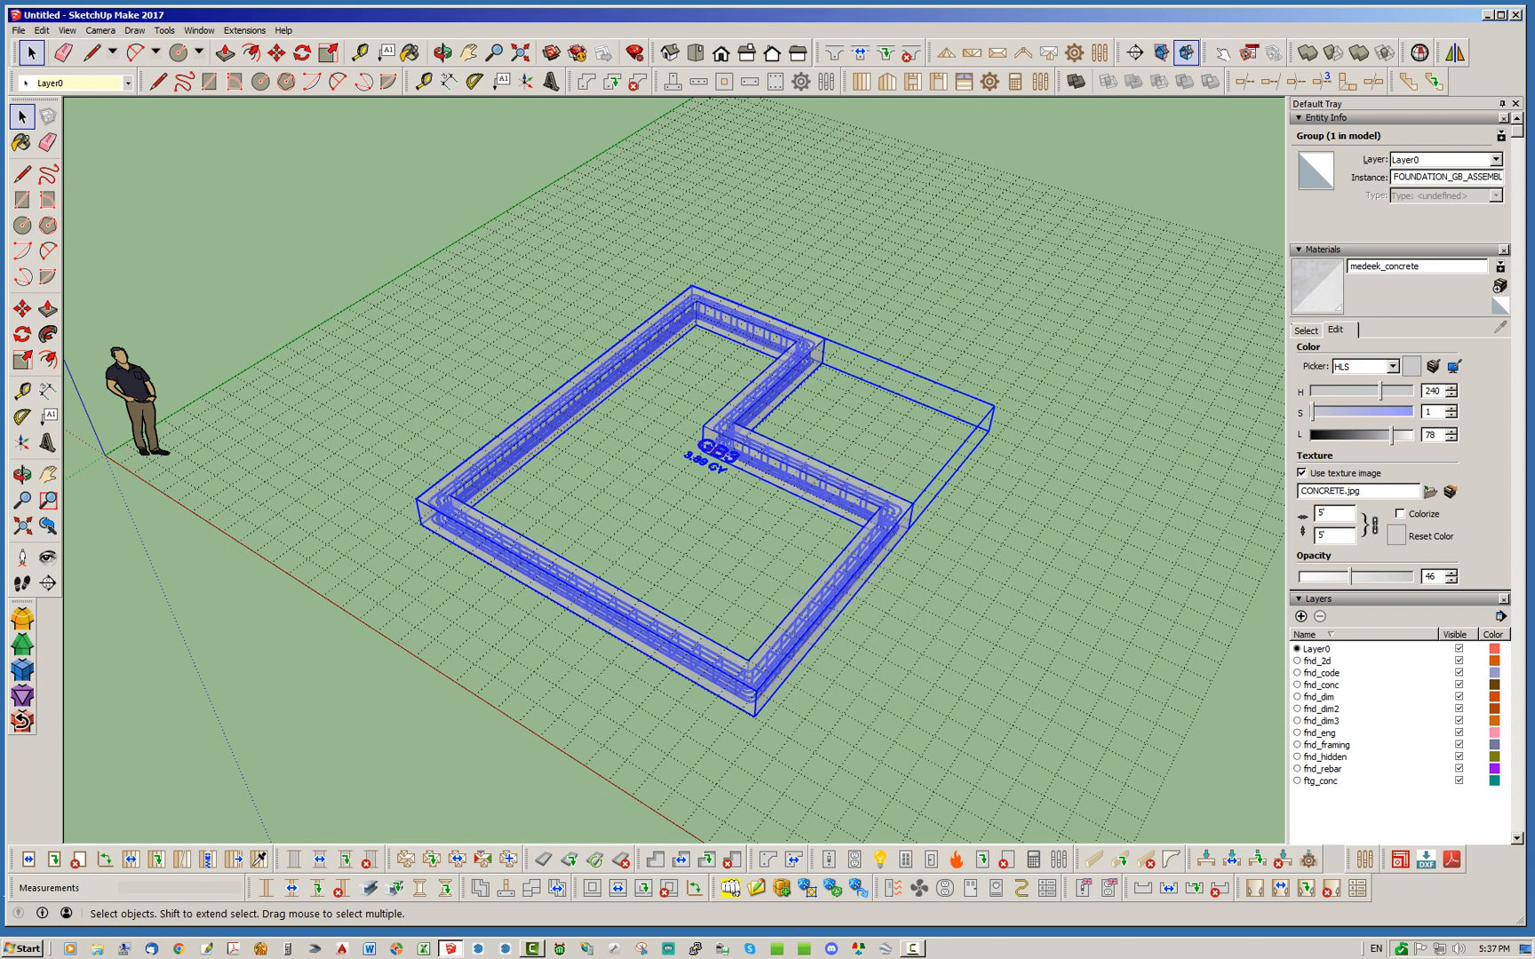
pyautogui.rightClick(841, 478)
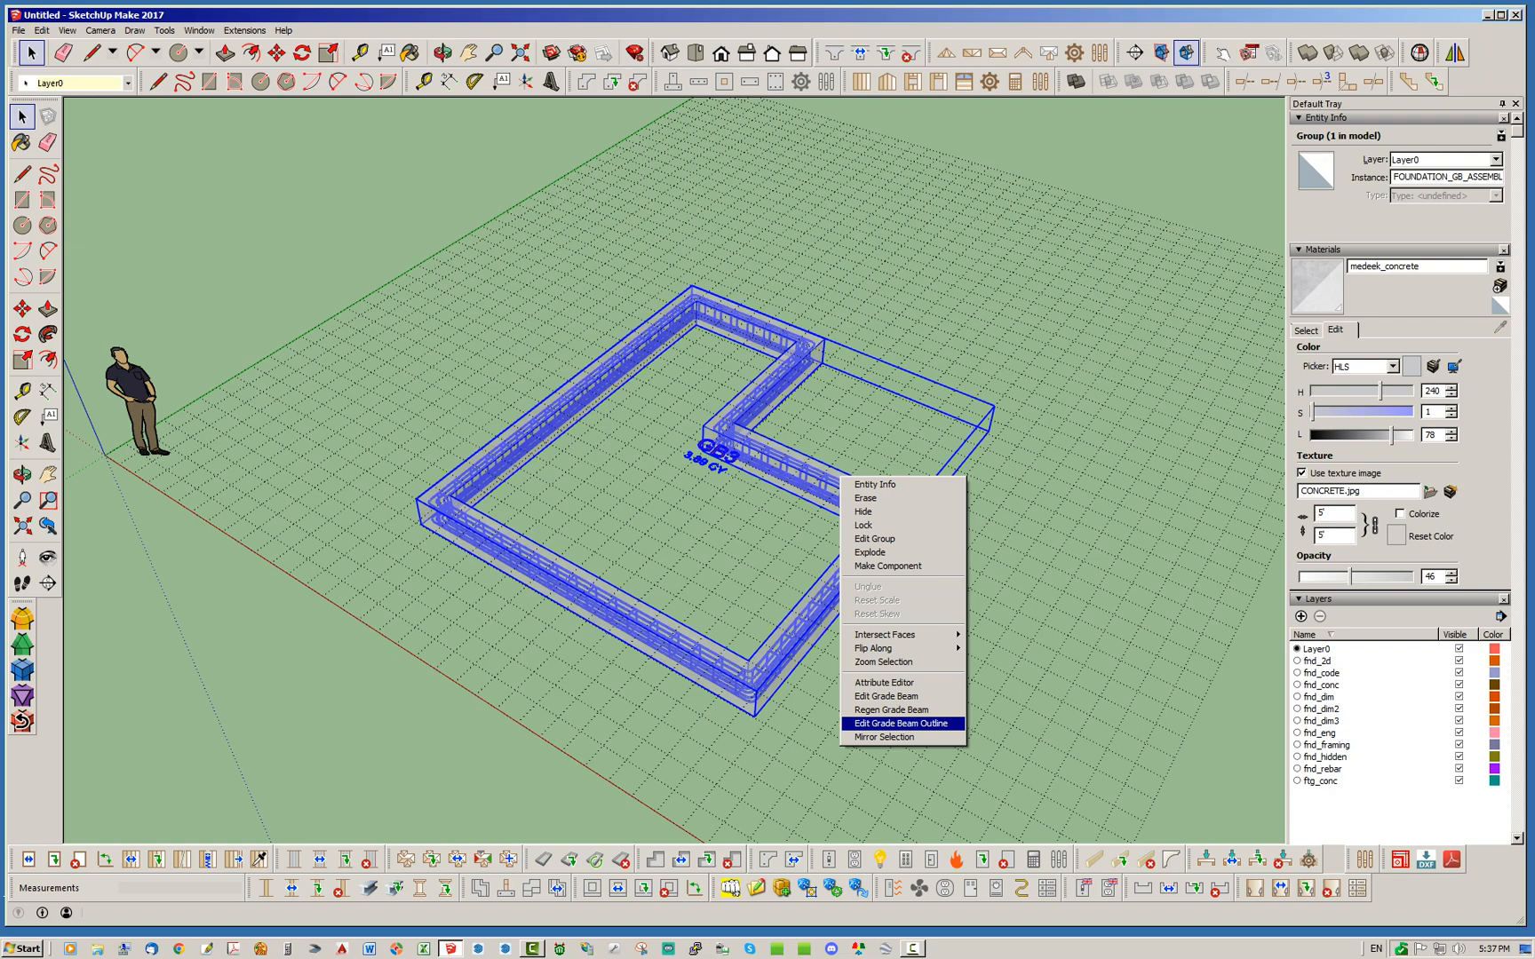
pyautogui.click(1021, 702)
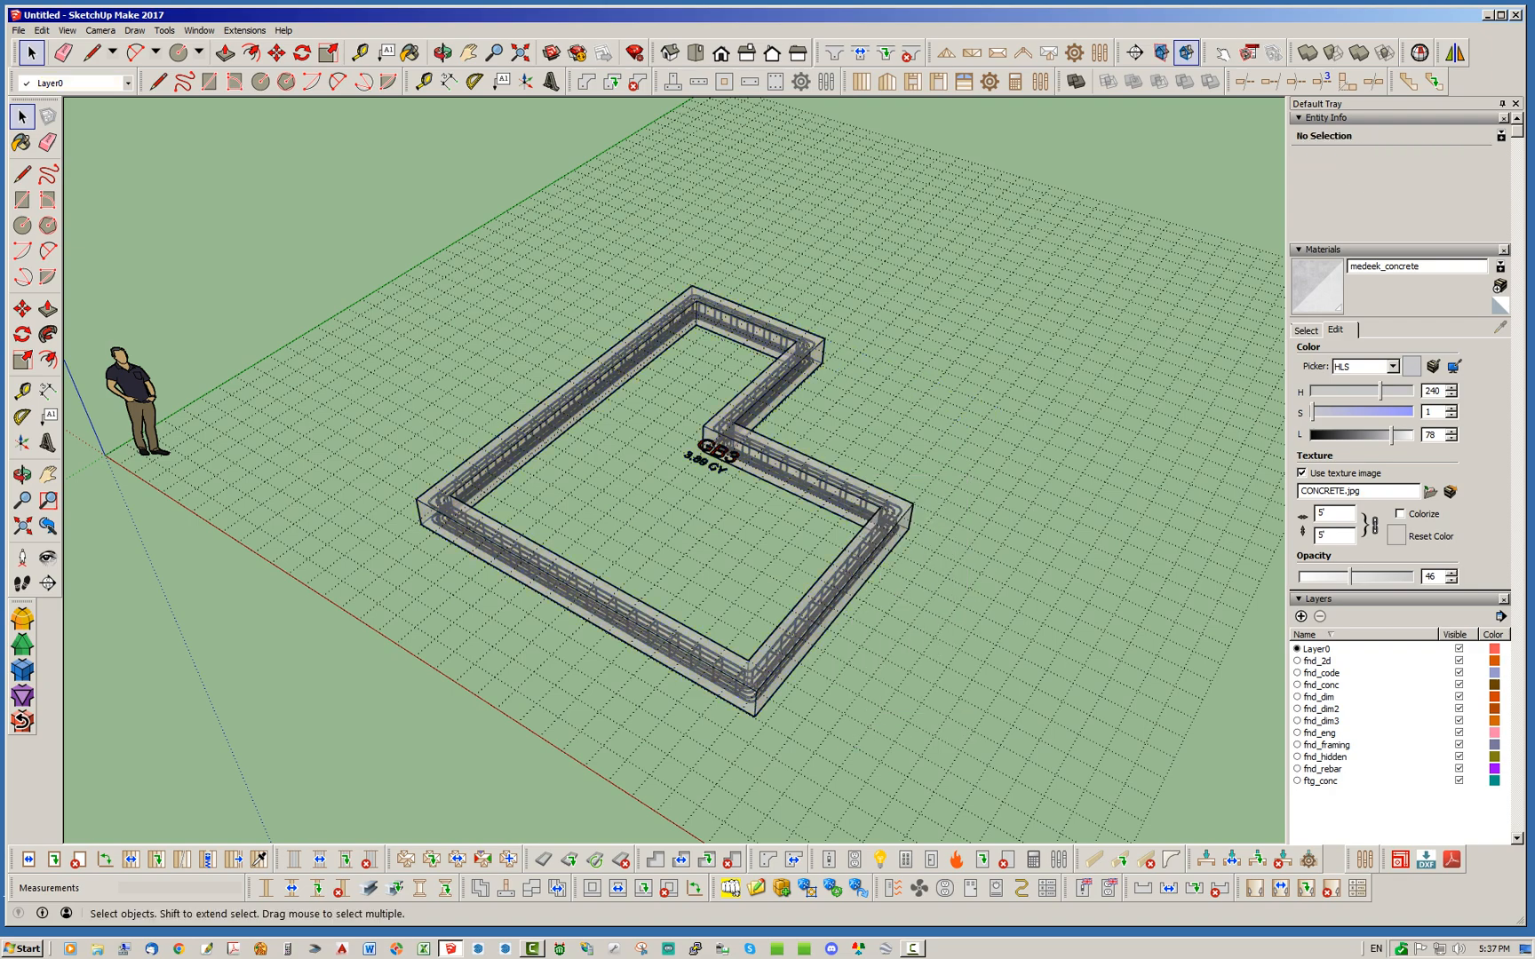
# Step: Examine the rebar bends and stirrup layout at the outer and inner corners of the L-shaped grade beam
pyautogui.moveTo(906, 613); pyautogui.dragTo(1021, 644, button='middle')
pyautogui.moveTo(826, 622); pyautogui.dragTo(542, 595, button='middle')
pyautogui.scroll(4, 748, 622)
pyautogui.scroll(4, 541, 595)
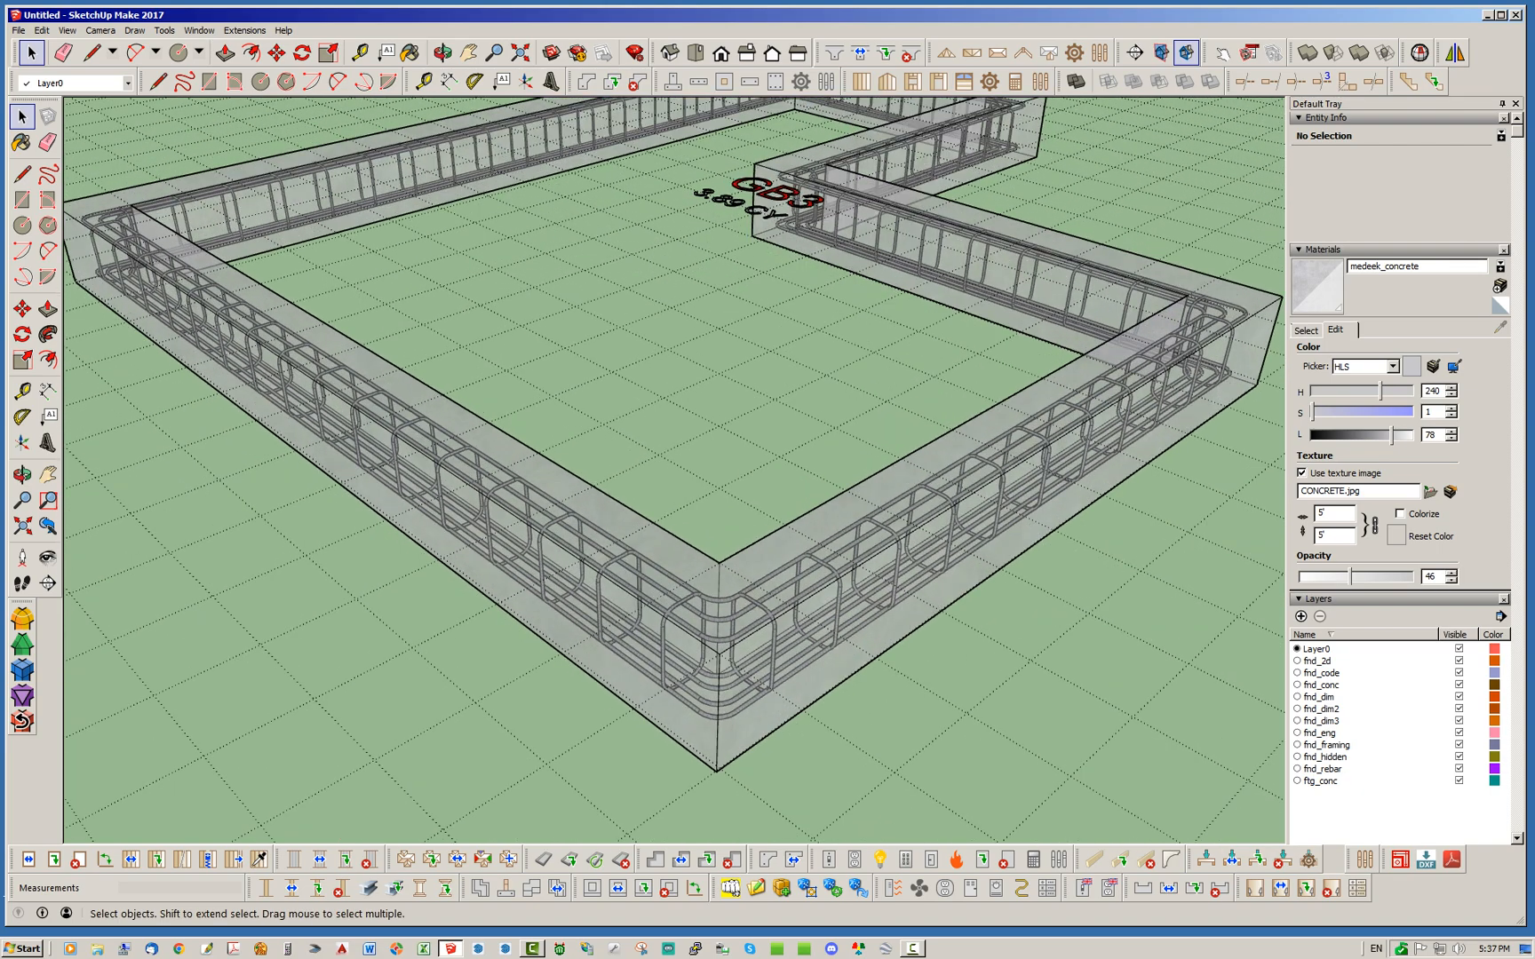
pyautogui.moveTo(675, 569); pyautogui.dragTo(778, 621, button='middle')
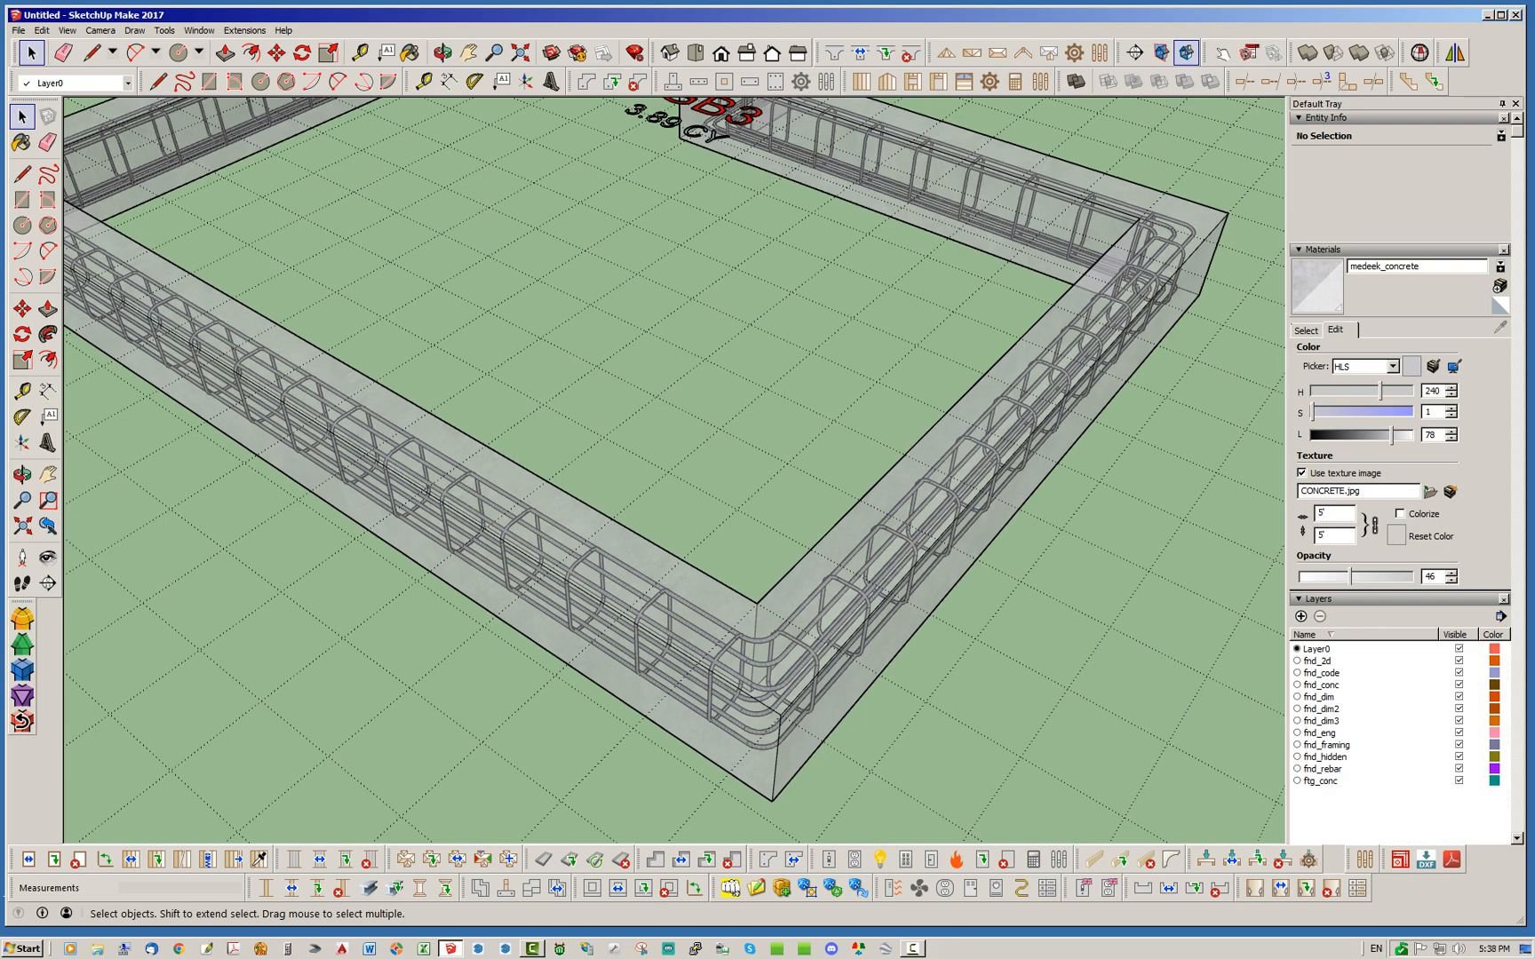
pyautogui.scroll(-4, 746, 515)
pyautogui.moveTo(754, 513); pyautogui.dragTo(635, 529, button='middle')
pyautogui.scroll(3, 635, 528)
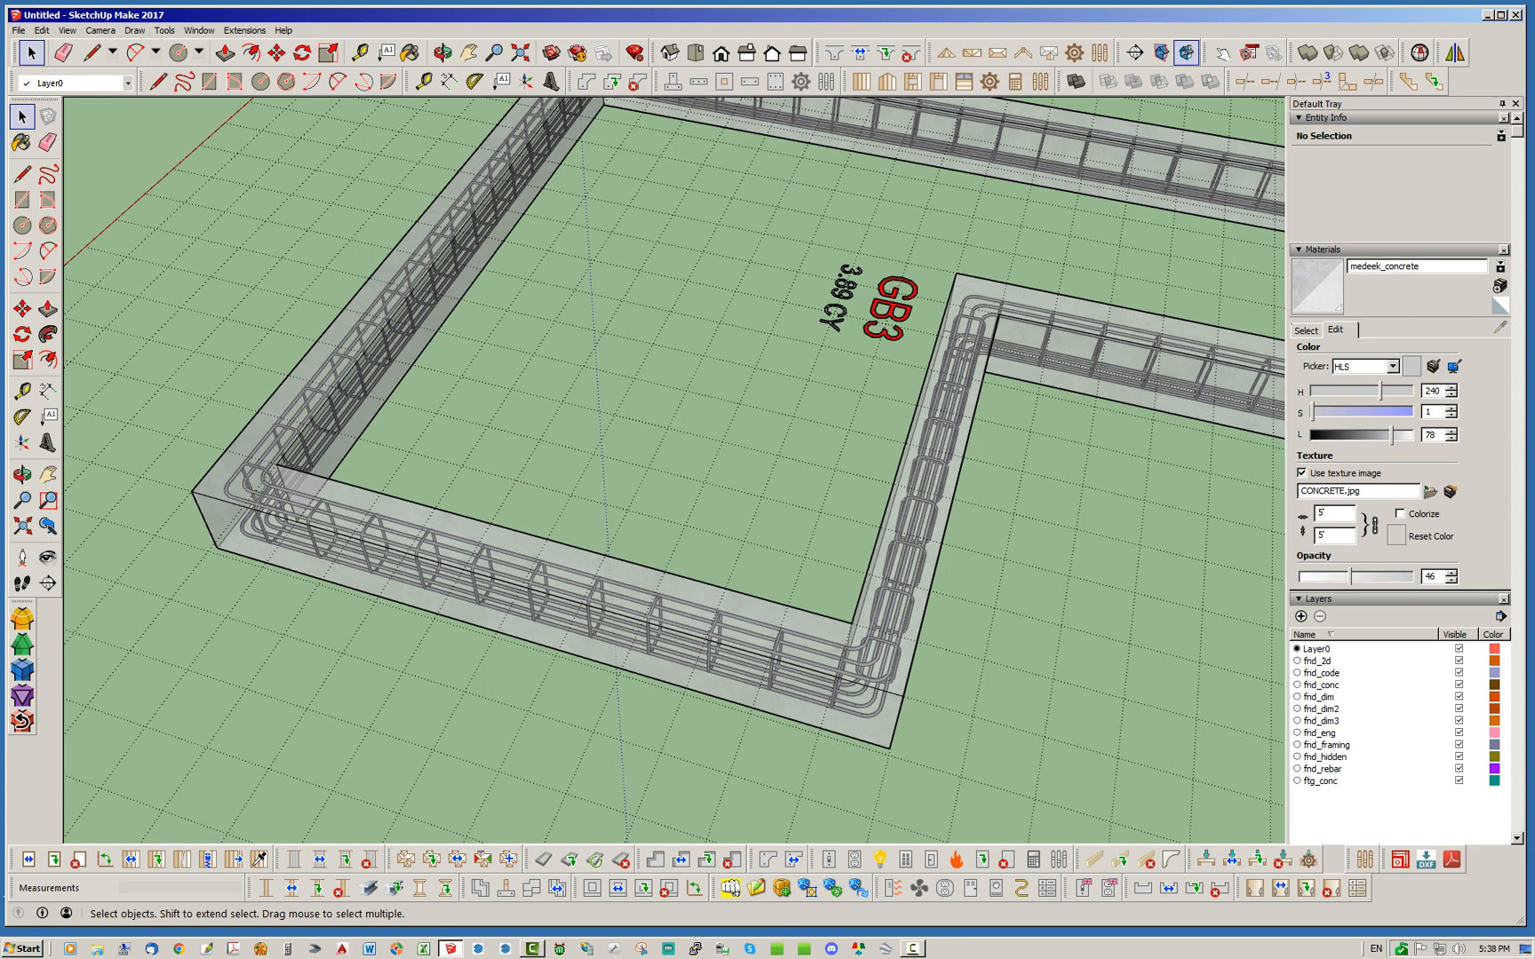
pyautogui.moveTo(568, 489); pyautogui.dragTo(813, 426, button='middle')
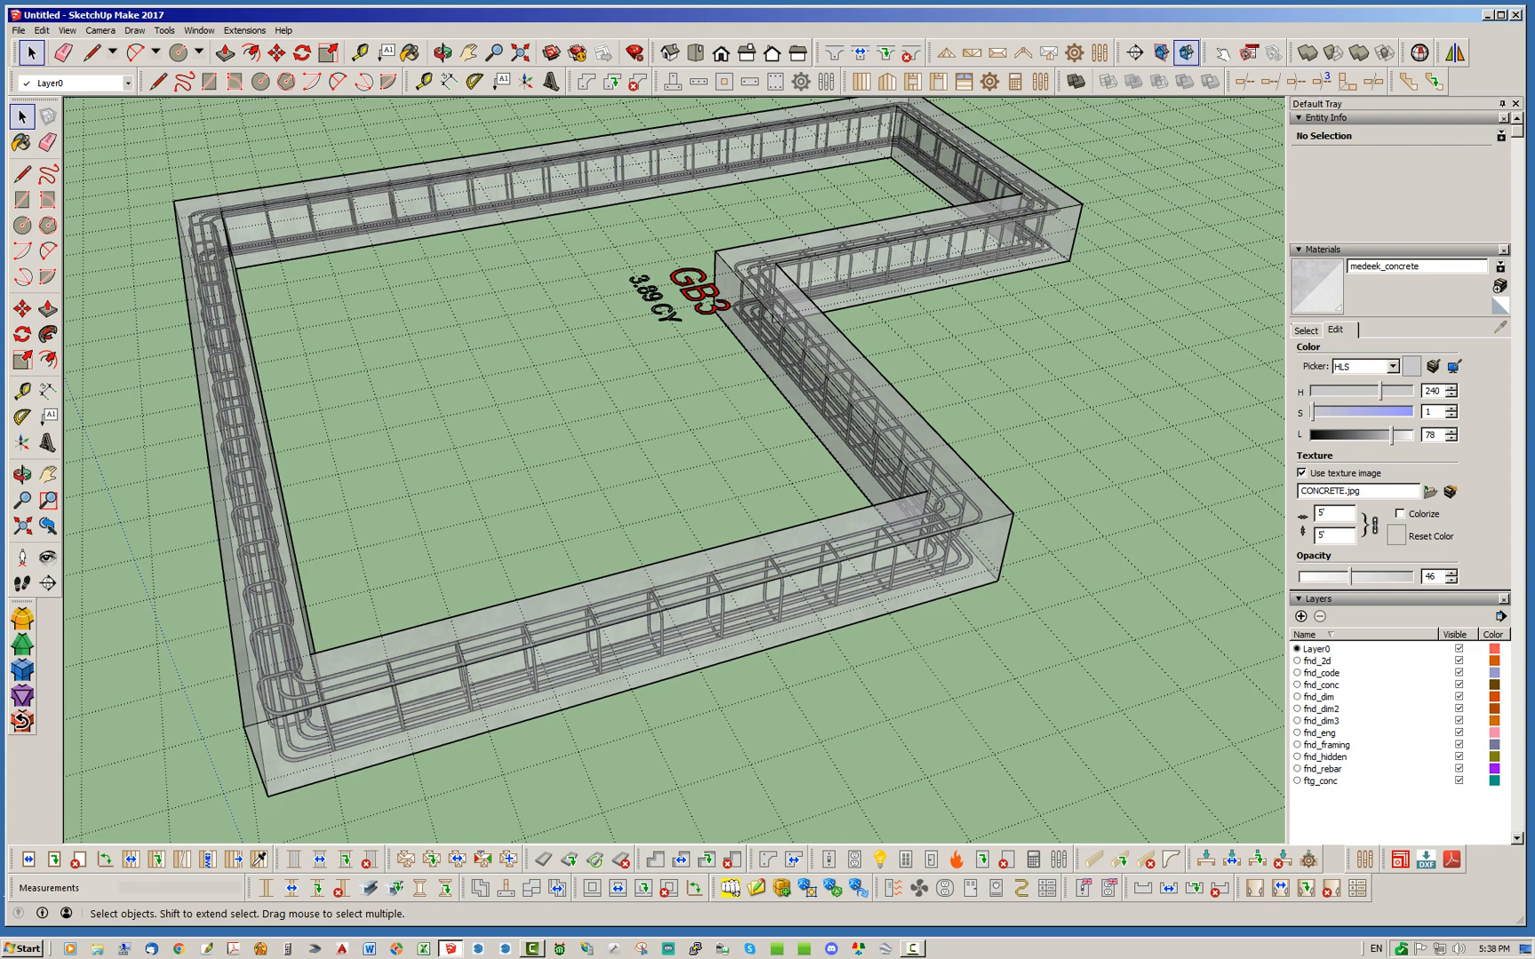
# Step: Inspect the stirrups and bent bars up close where the front beam segment meets the adjoining side
pyautogui.scroll(3, 799, 612)
pyautogui.scroll(3, 799, 613)
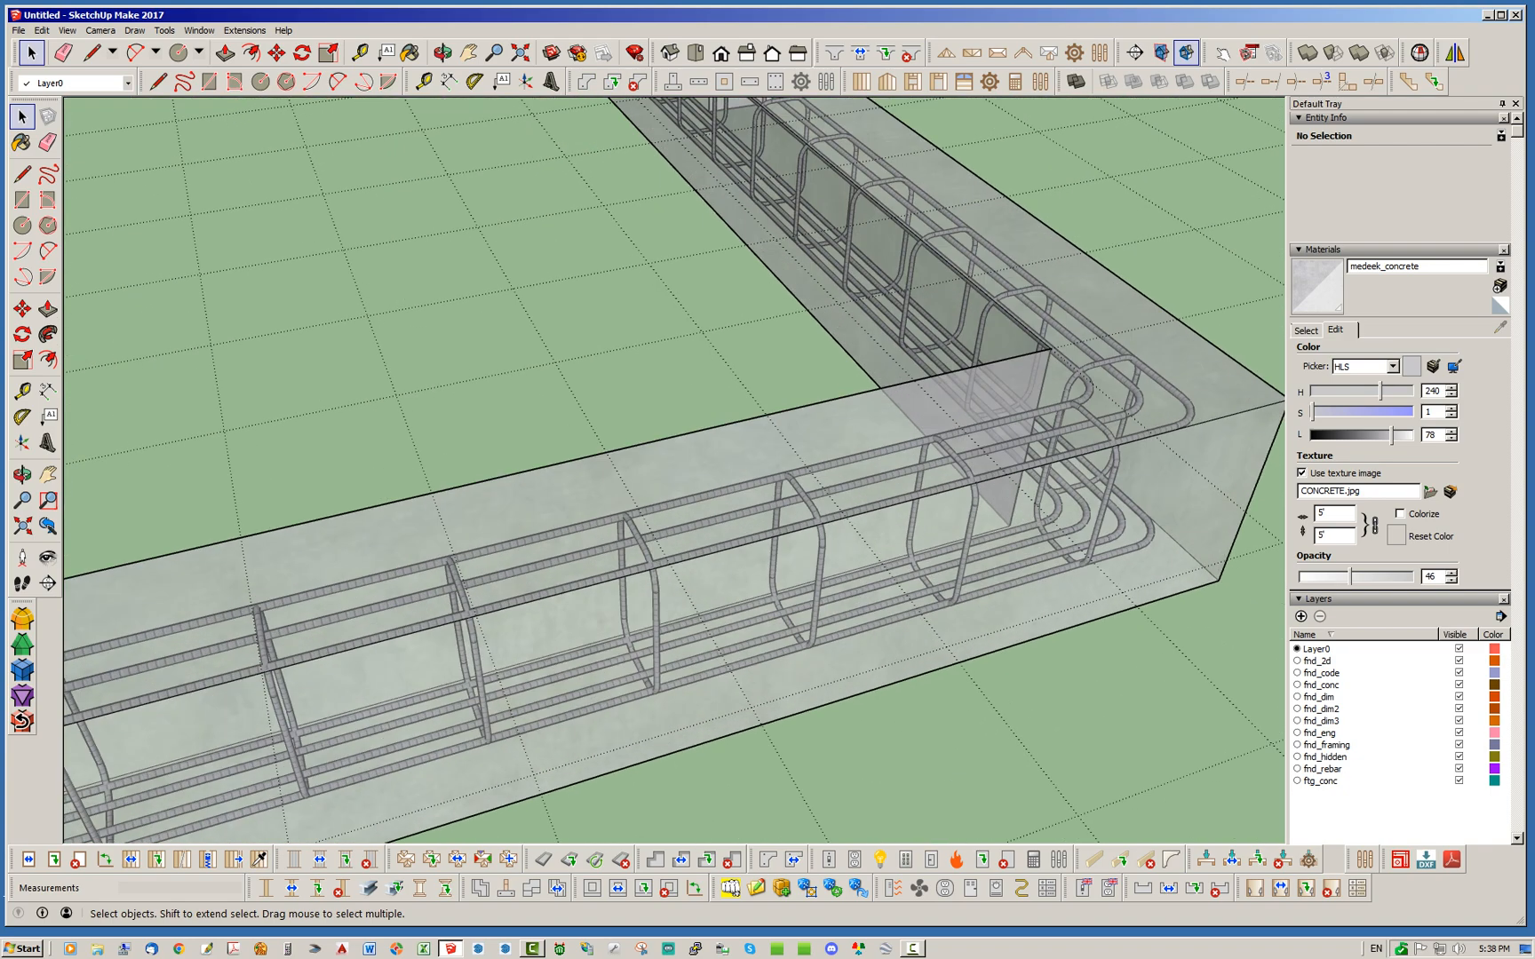
pyautogui.moveTo(782, 568); pyautogui.dragTo(822, 550, button='middle')
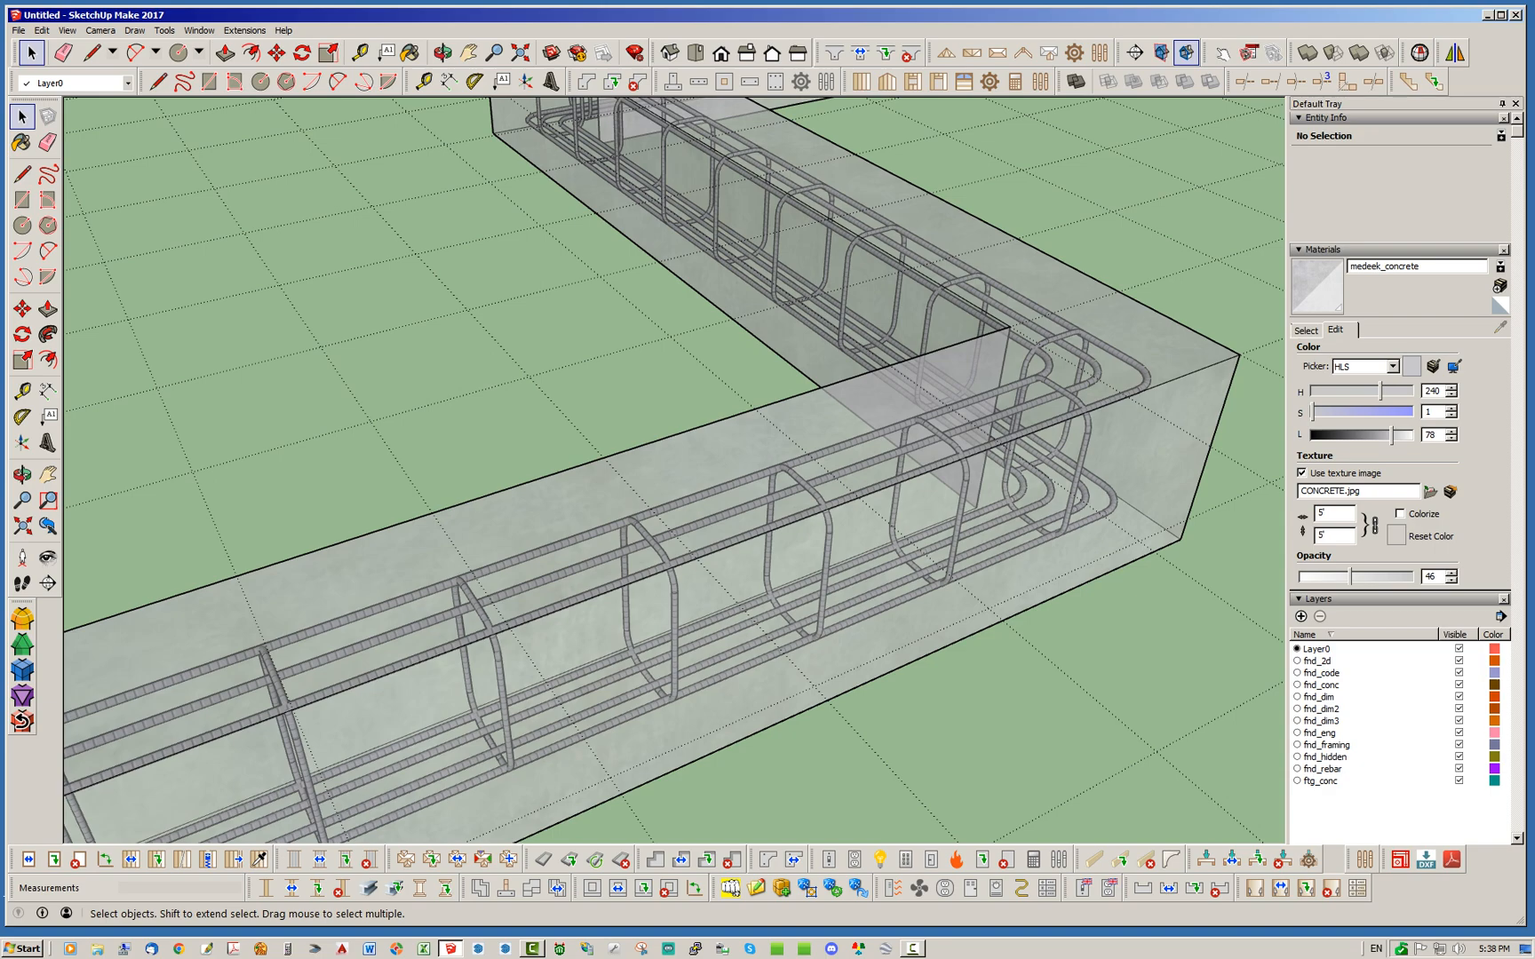
pyautogui.scroll(-6, 957, 559)
pyautogui.moveTo(835, 551); pyautogui.dragTo(937, 542, button='middle')
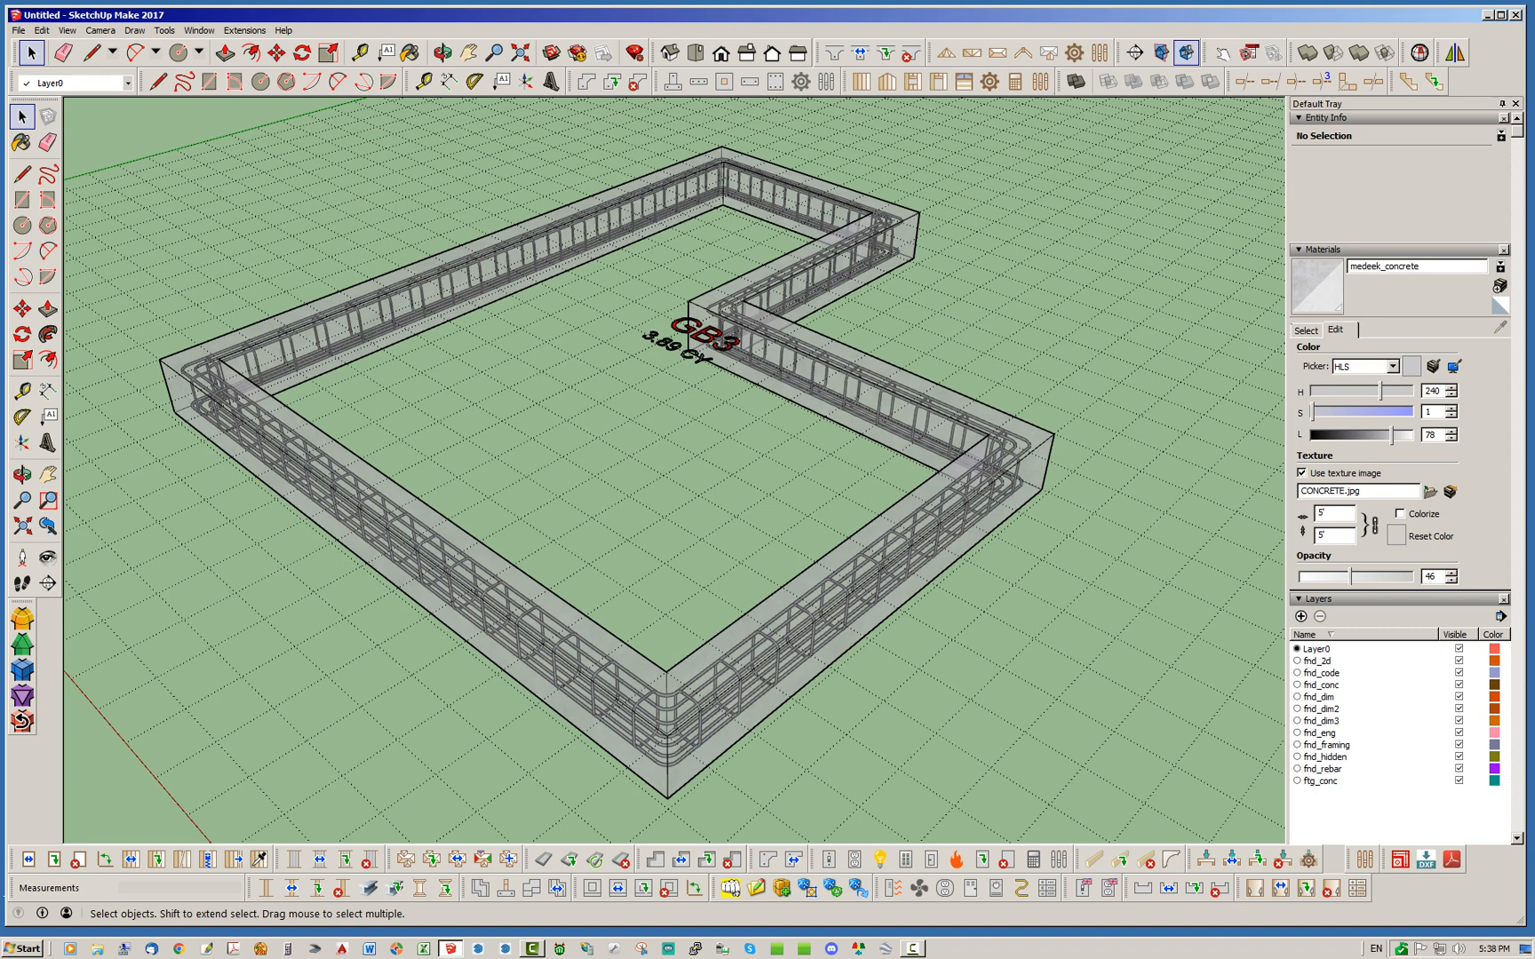
# Step: Edit the L-shaped grade beam to include a drain pipe, update the assembly and close its settings
pyautogui.rightClick(785, 609)
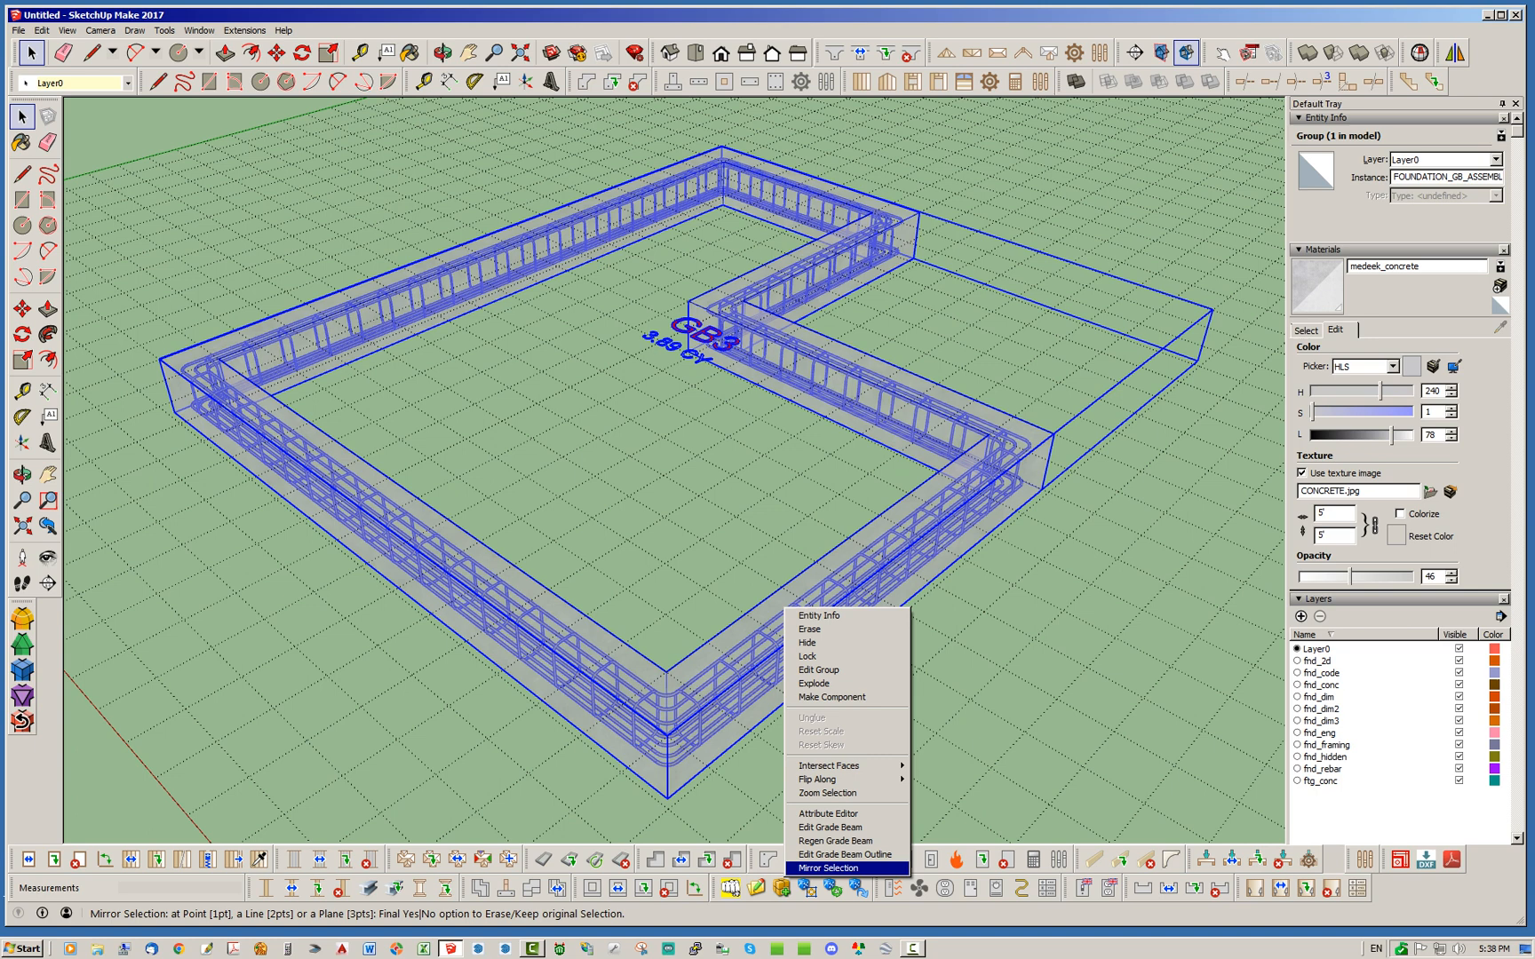
pyautogui.click(830, 827)
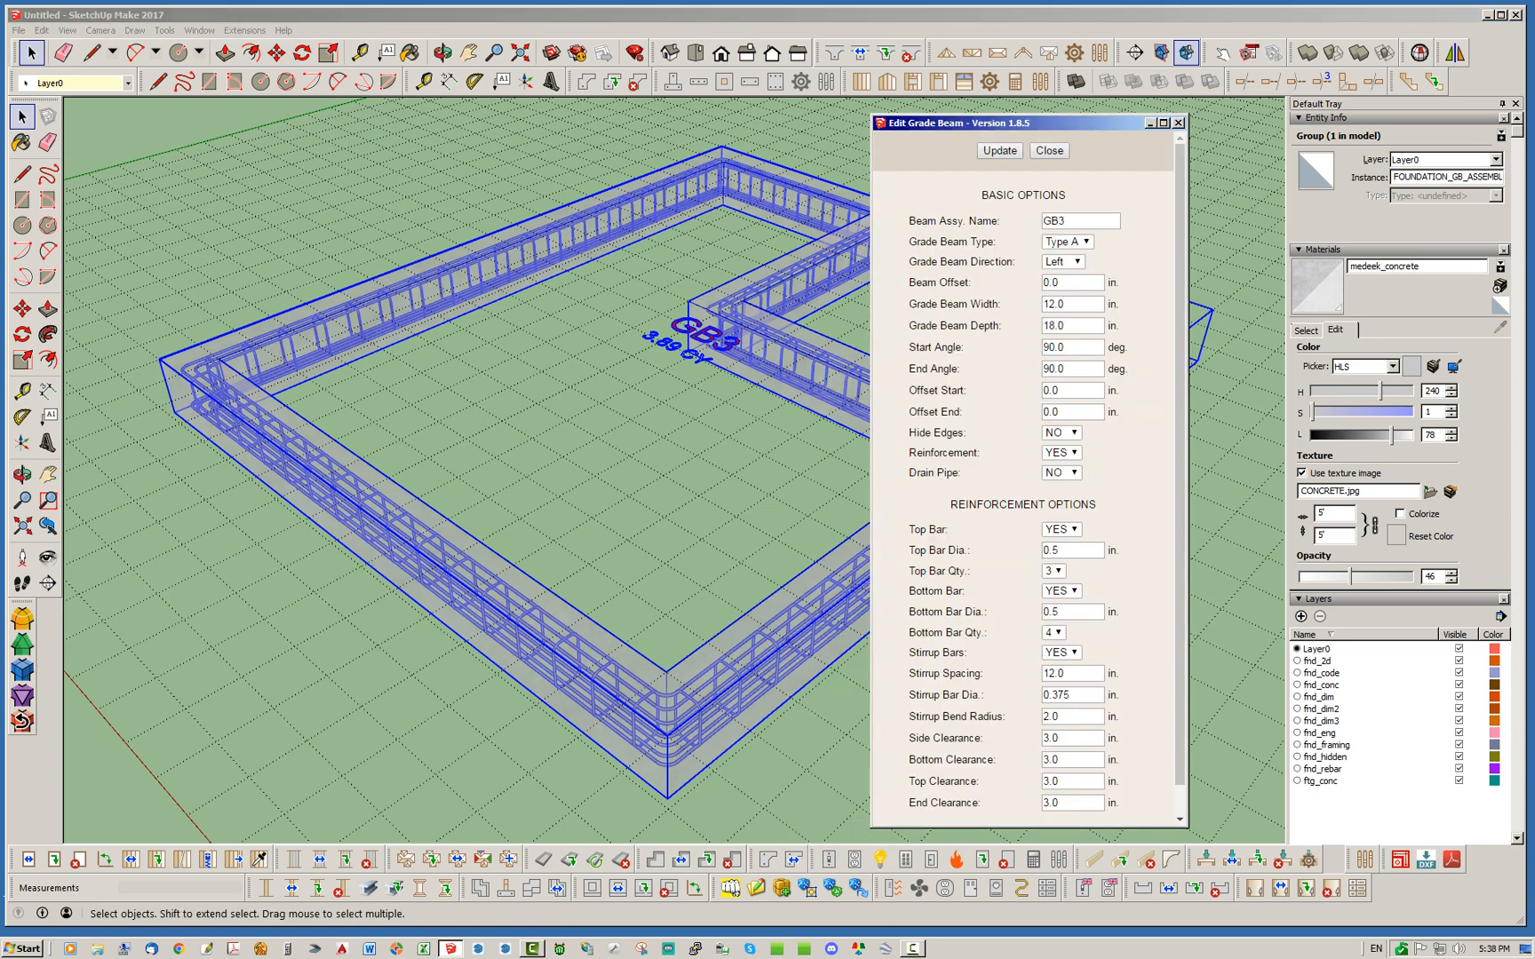
pyautogui.click(1062, 473)
pyautogui.click(1056, 503)
pyautogui.scroll(-3, 1026, 488)
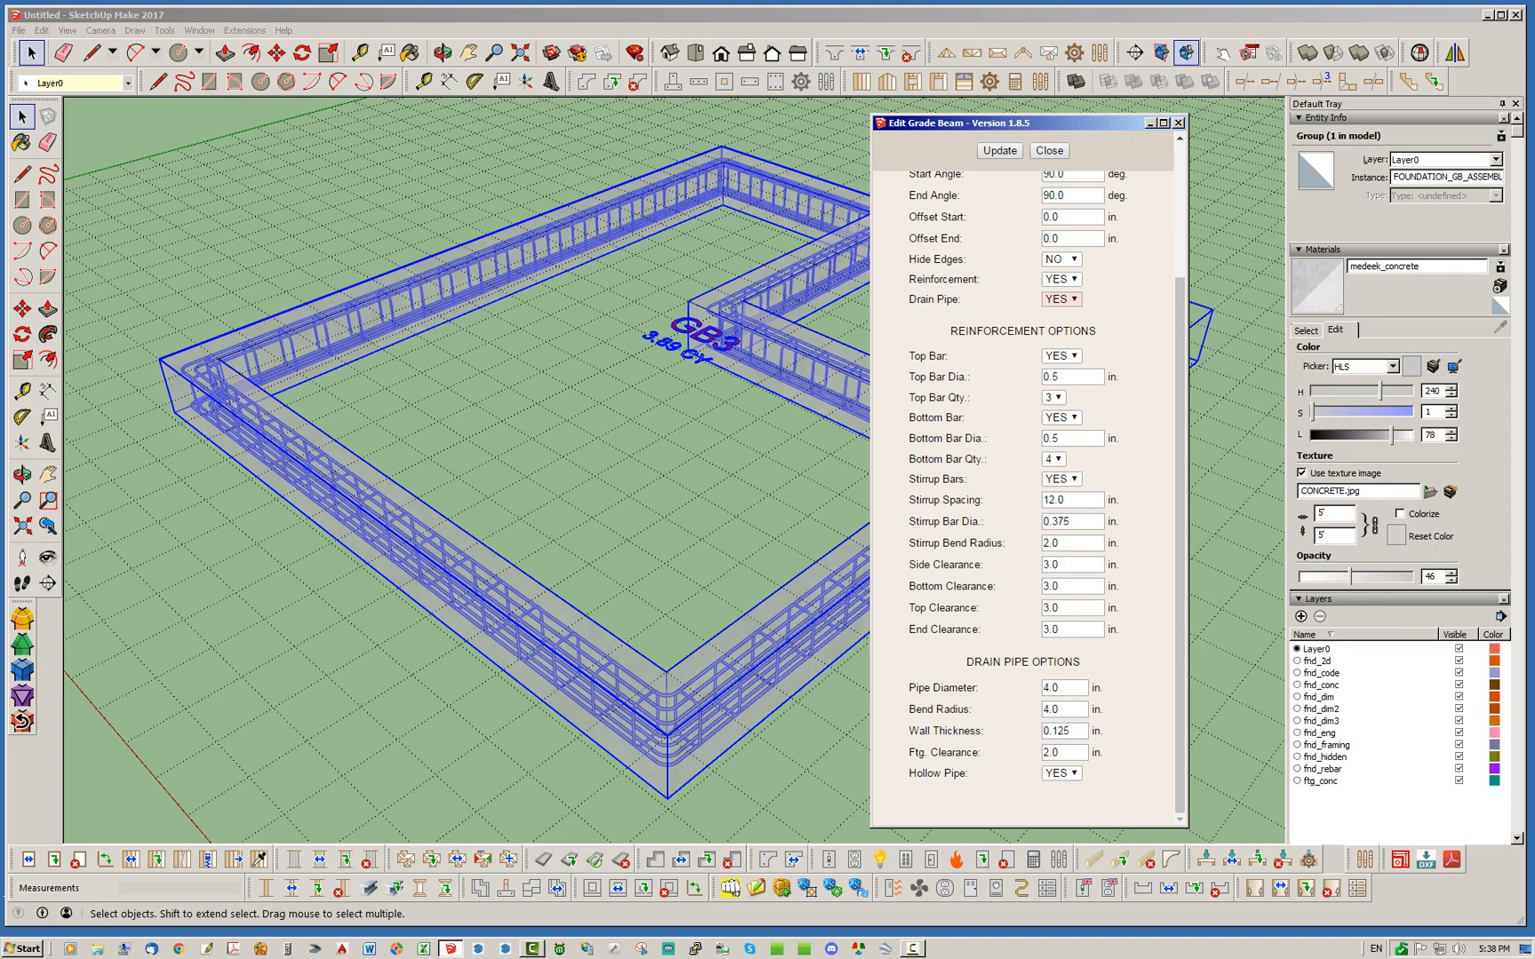
pyautogui.click(999, 150)
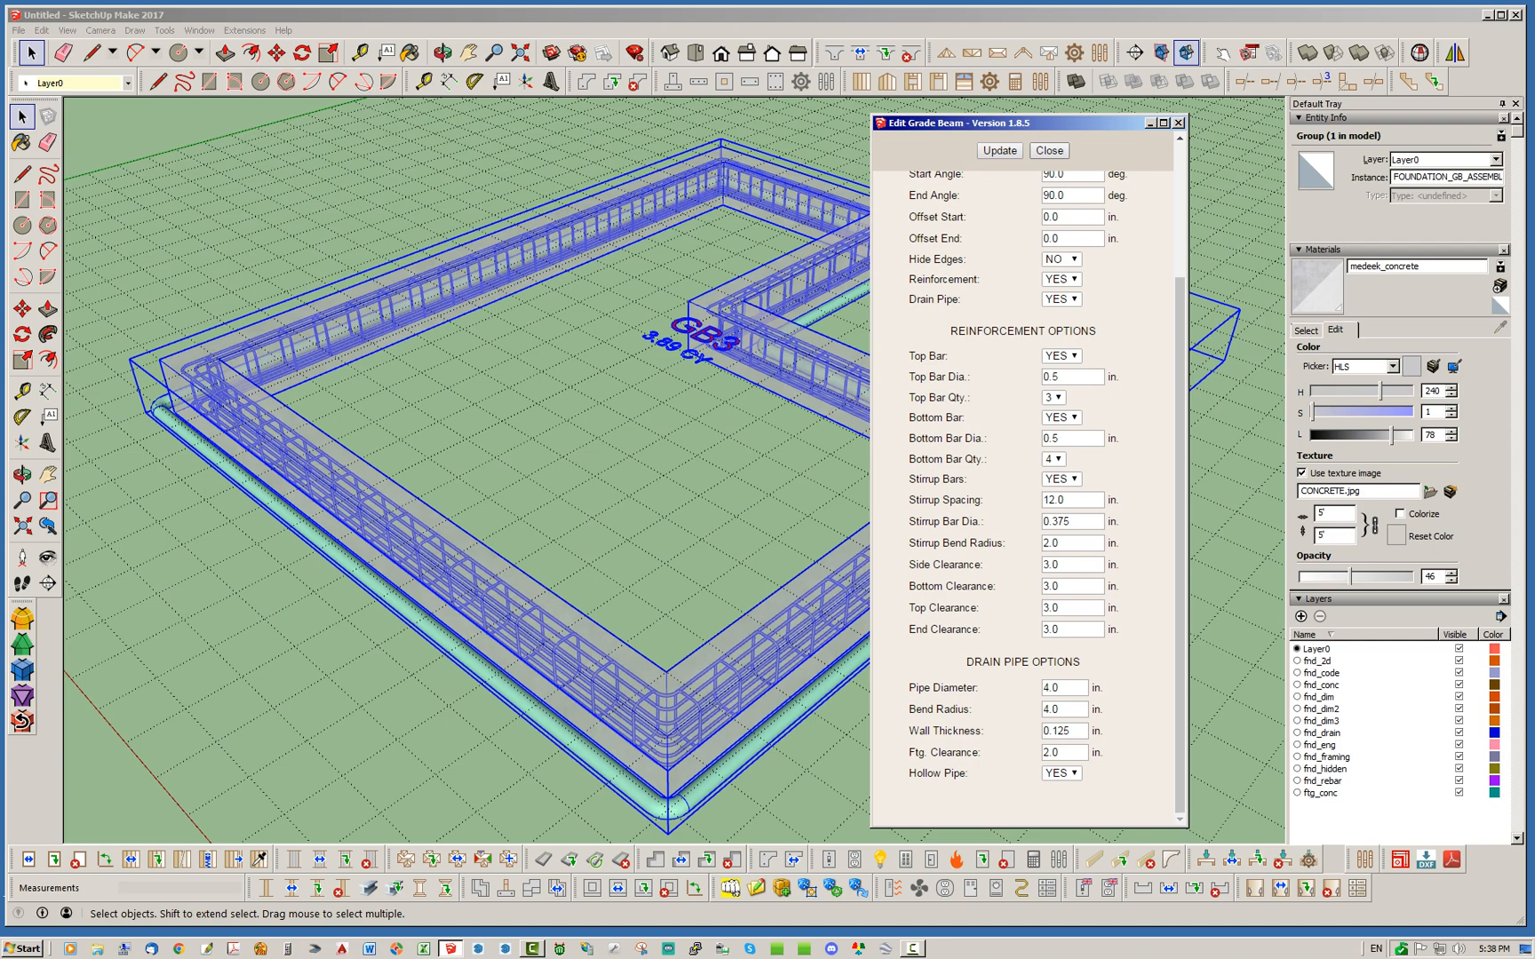
pyautogui.click(1049, 150)
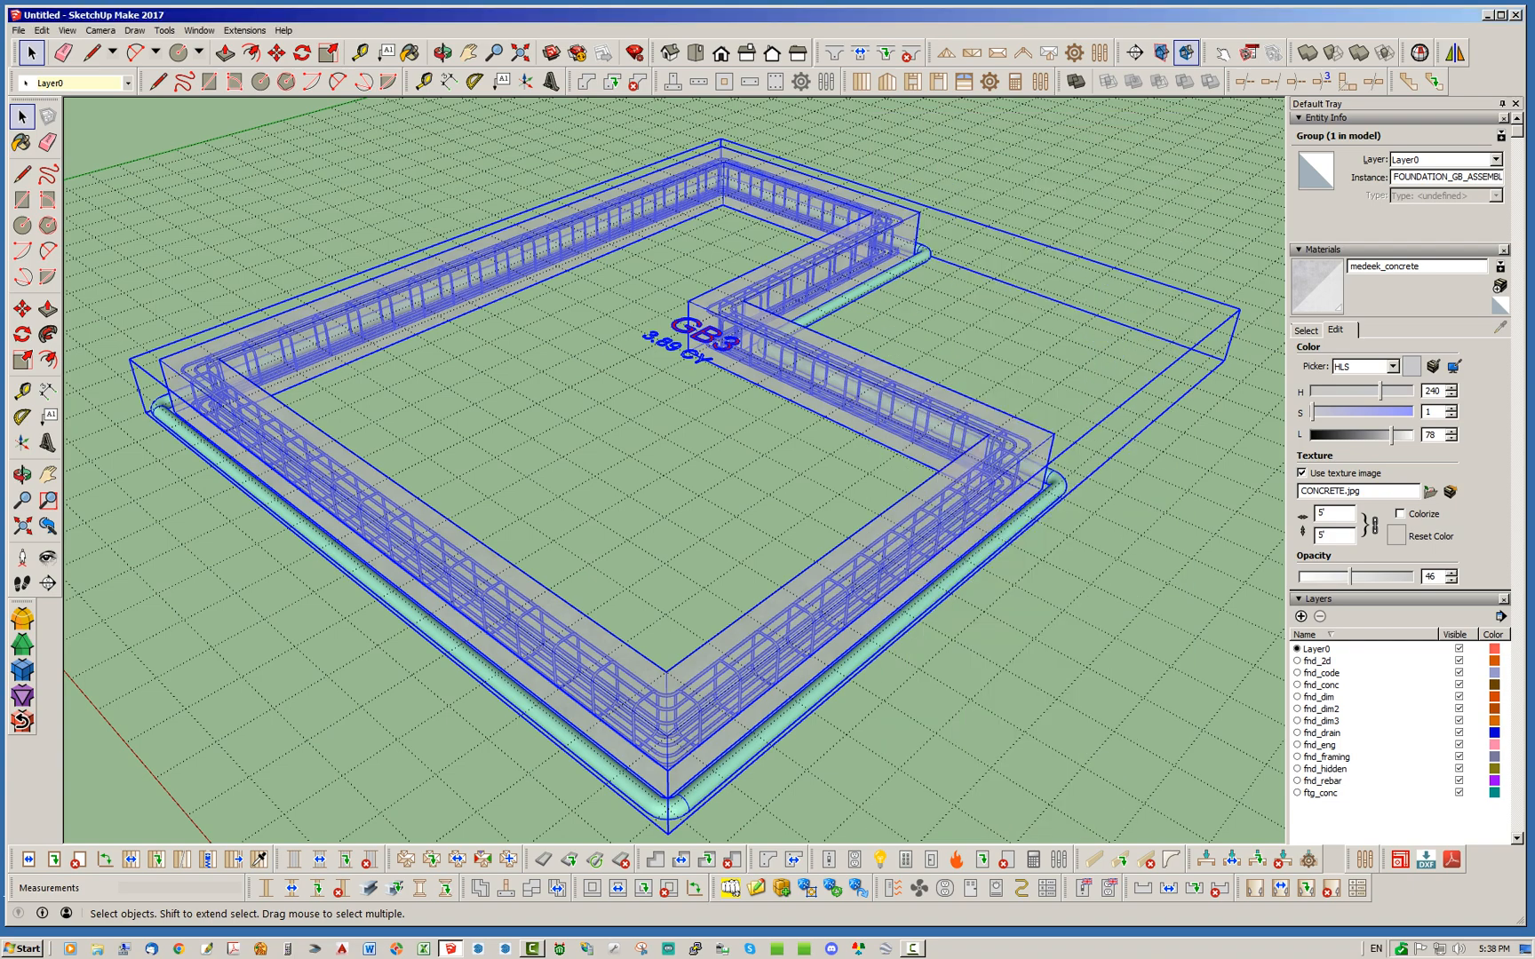
pyautogui.click(1048, 150)
# Step: Examine the drain pipe's route and corner bends around the outside of the L-shaped grade beam
pyautogui.moveTo(888, 462); pyautogui.dragTo(928, 462, button='middle')
pyautogui.scroll(-3, 1084, 772)
pyautogui.moveTo(675, 541); pyautogui.dragTo(550, 506, button='middle')
pyautogui.moveTo(779, 524); pyautogui.dragTo(751, 515, button='middle')
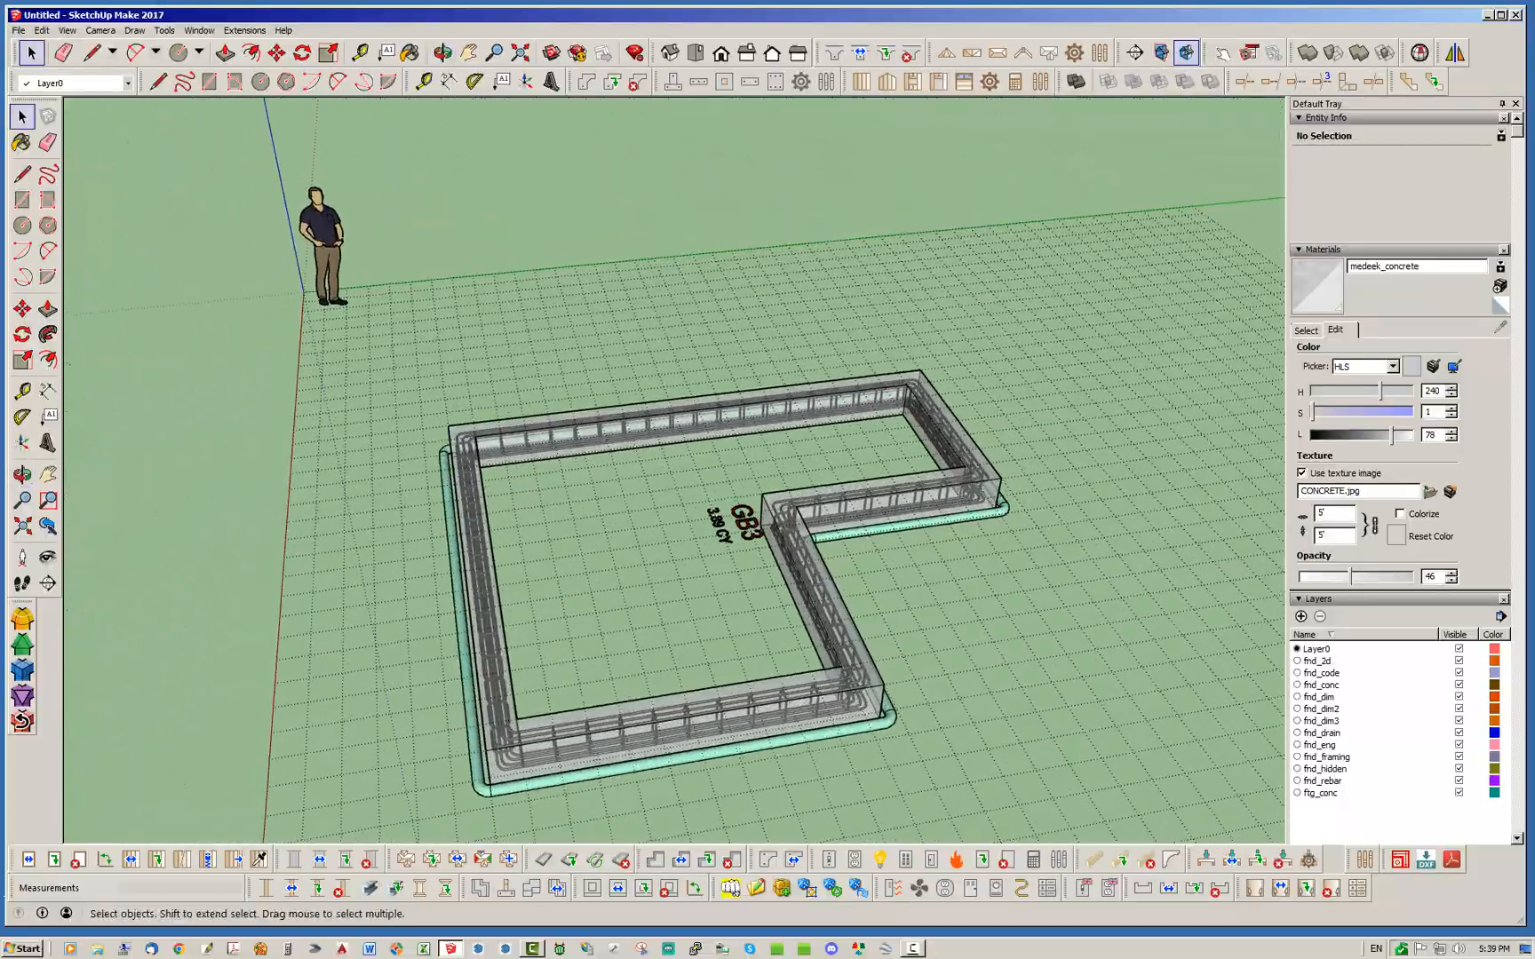
pyautogui.scroll(8, 902, 670)
pyautogui.moveTo(1039, 399); pyautogui.dragTo(873, 326, button='middle')
pyautogui.scroll(-8, 675, 462)
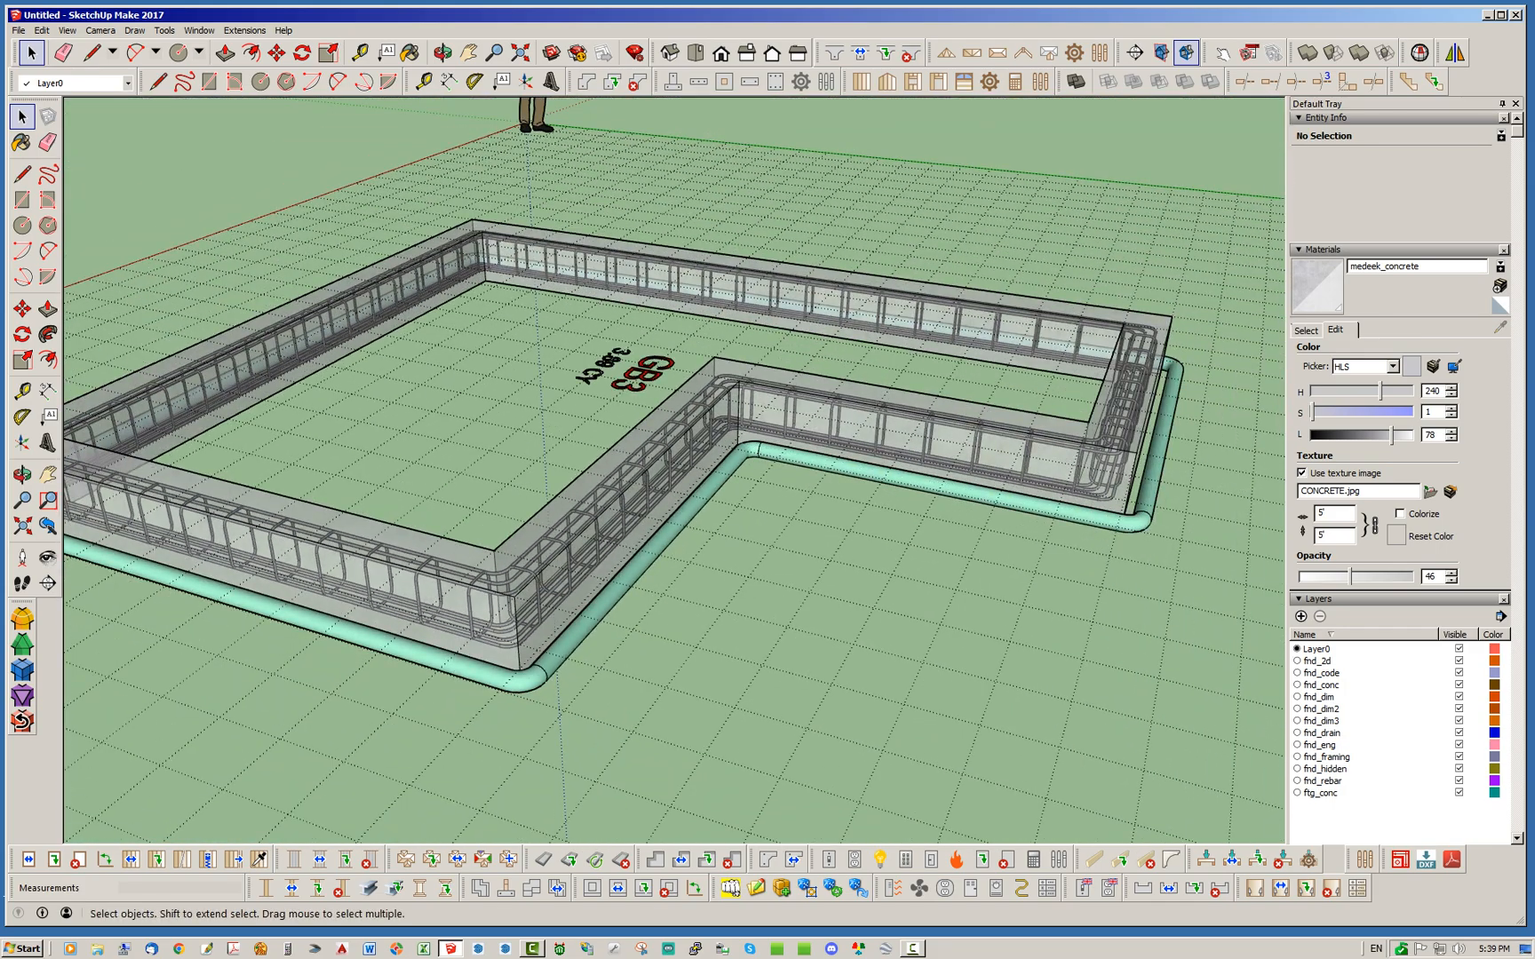
pyautogui.scroll(-4, 681, 497)
pyautogui.moveTo(680, 497); pyautogui.dragTo(959, 550, button='middle')
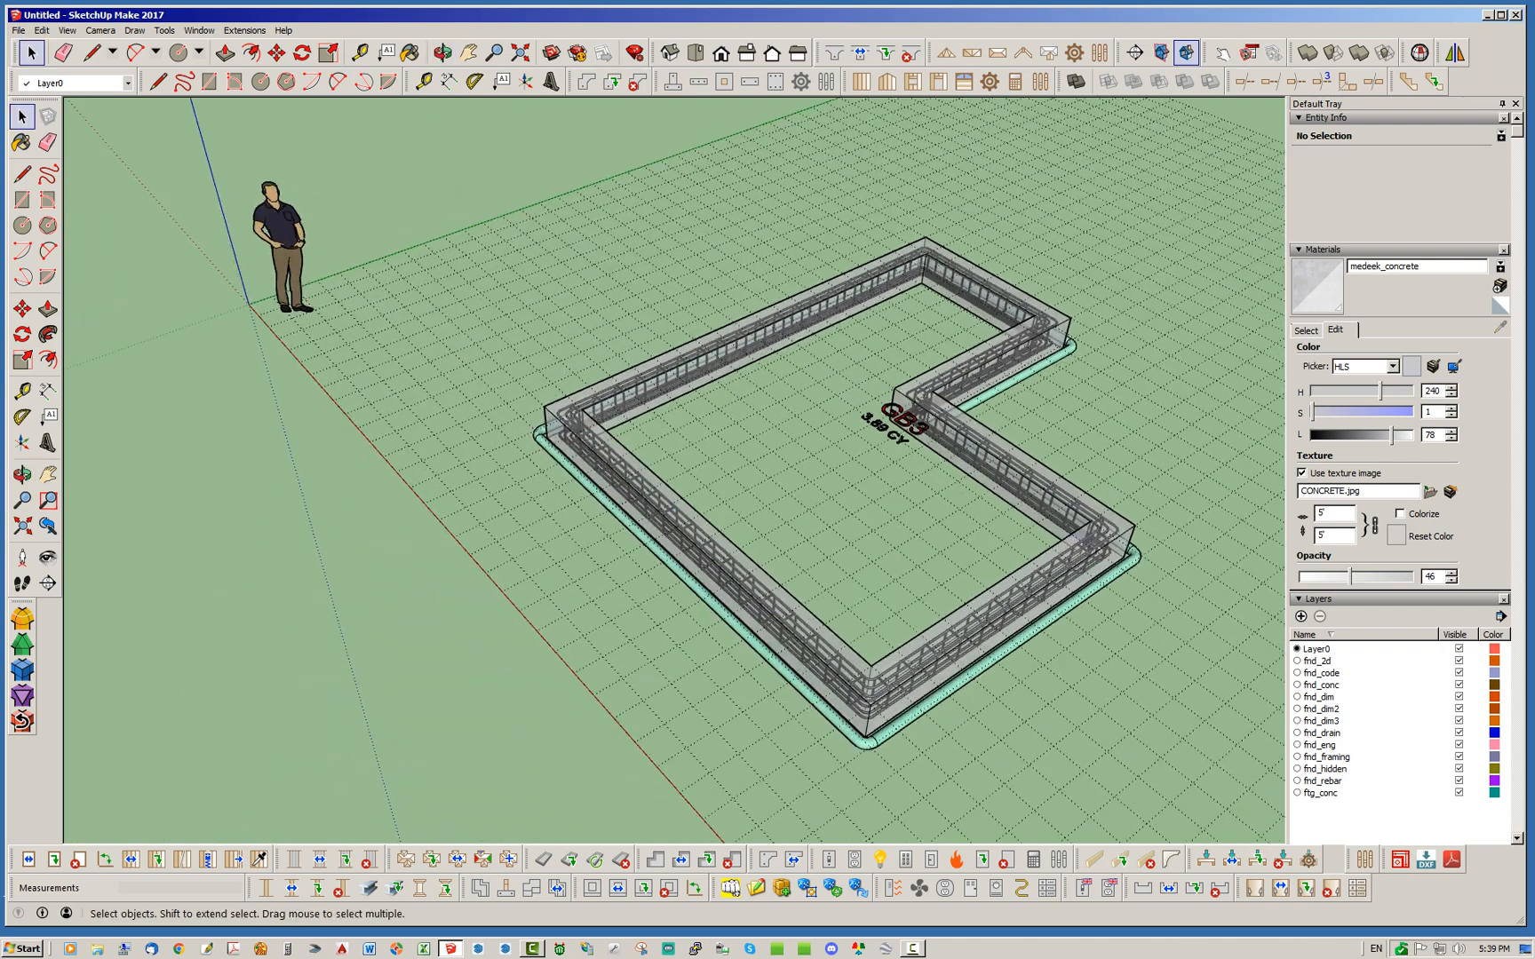